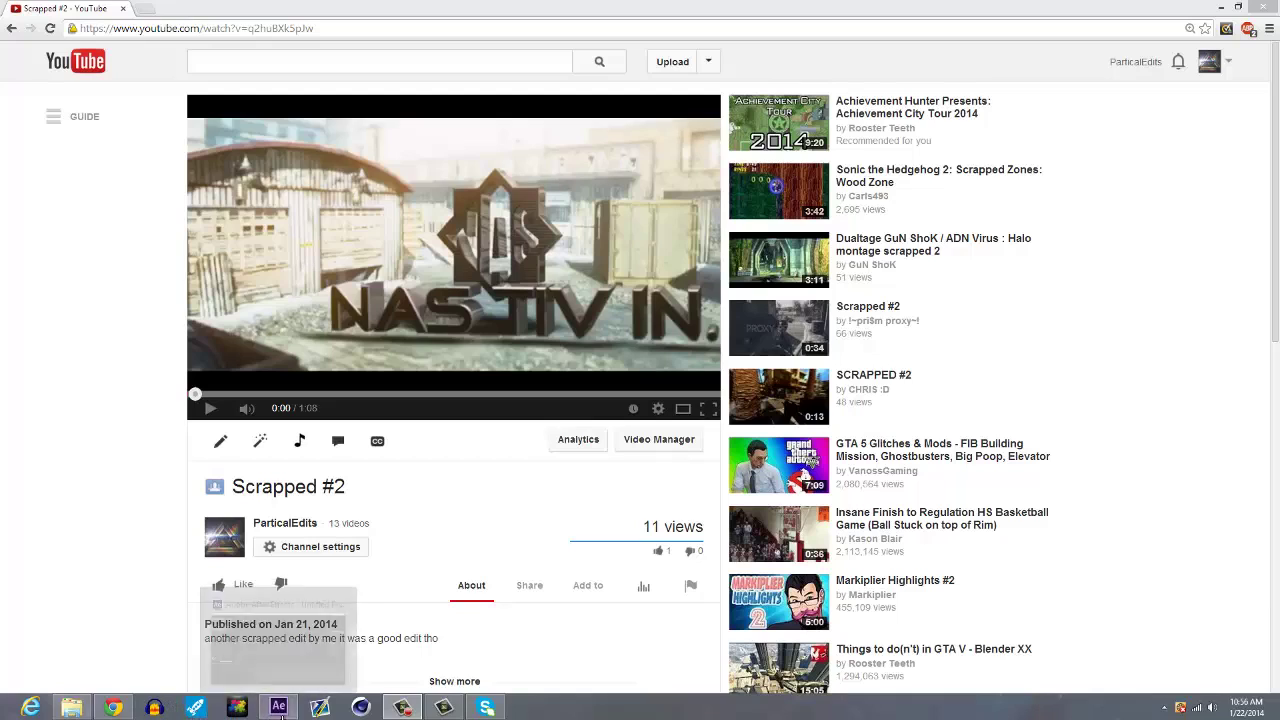
# - Play the opening seconds of the Scrapped #2 video as an example, pause it, and switch to After Effects
pyautogui.click(358, 253)
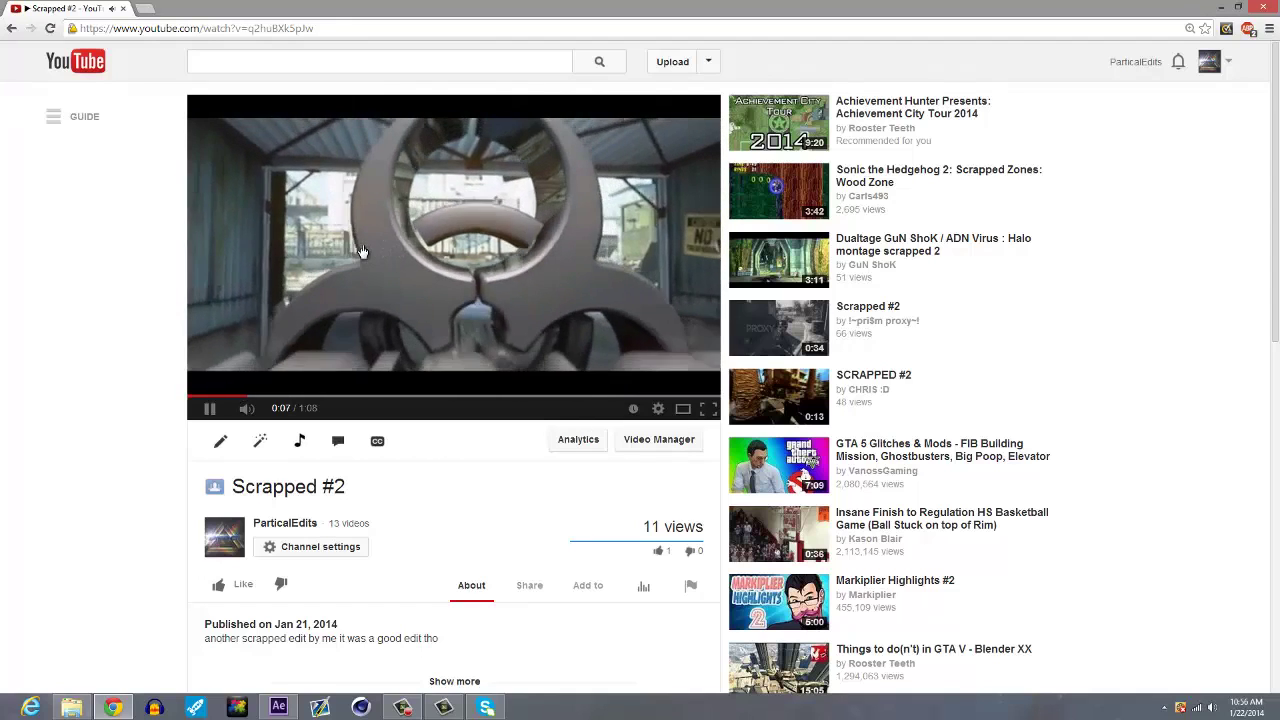
pyautogui.click(447, 267)
pyautogui.moveTo(1266, 8)
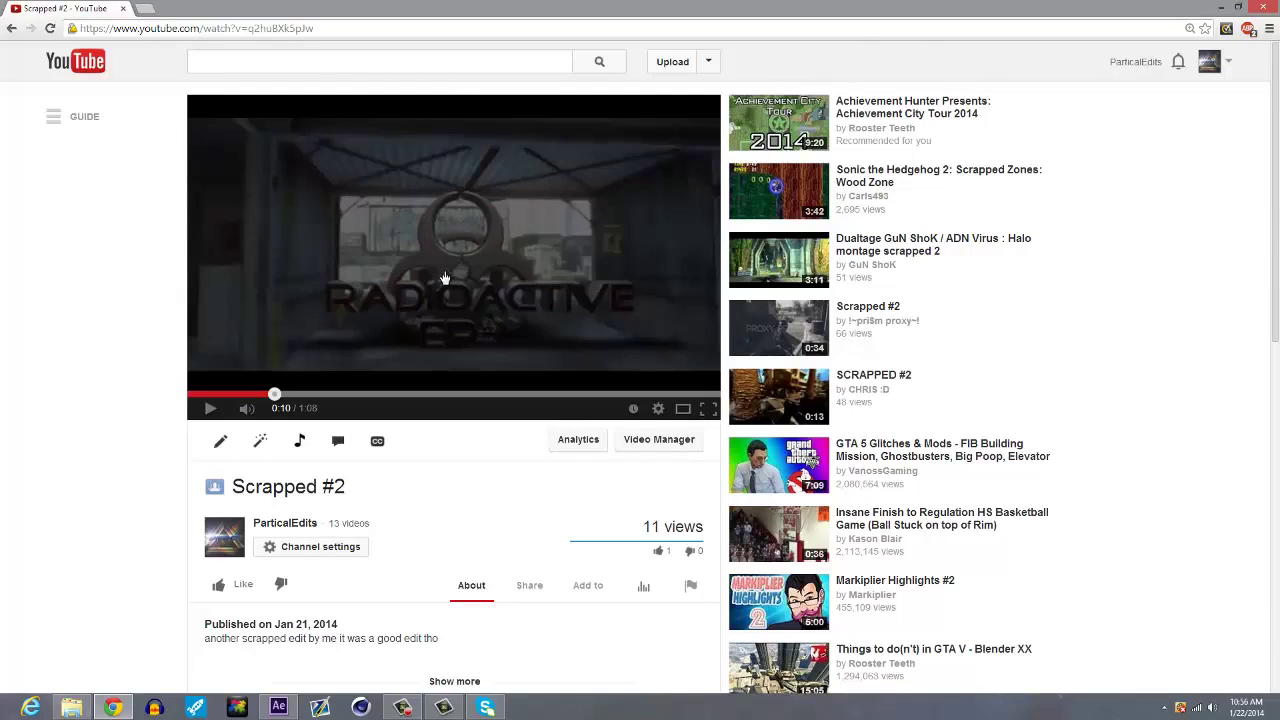
pyautogui.hotkey('alt', 'Tab')
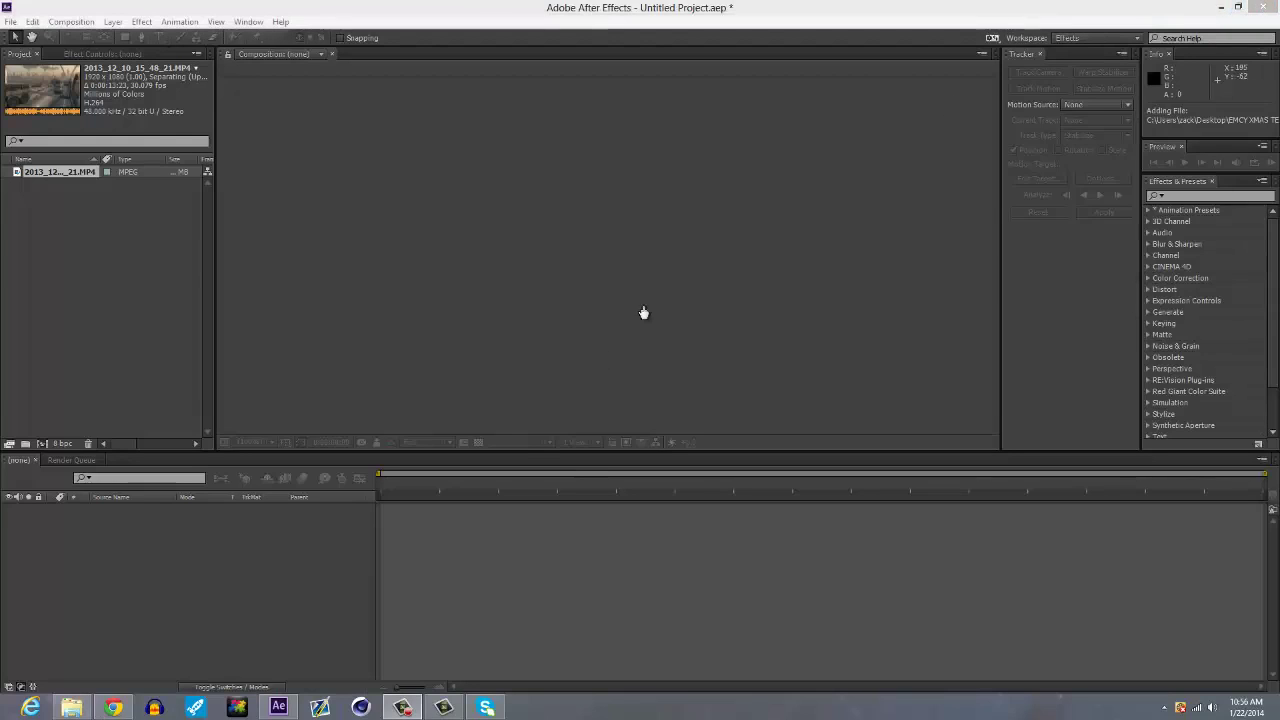
# - Create a composition from the 2013_12_10_15_48_21.MP4 clip by placing it in the timeline, and dismiss the renderer alert
pyautogui.moveTo(66, 176); pyautogui.dragTo(78, 246)
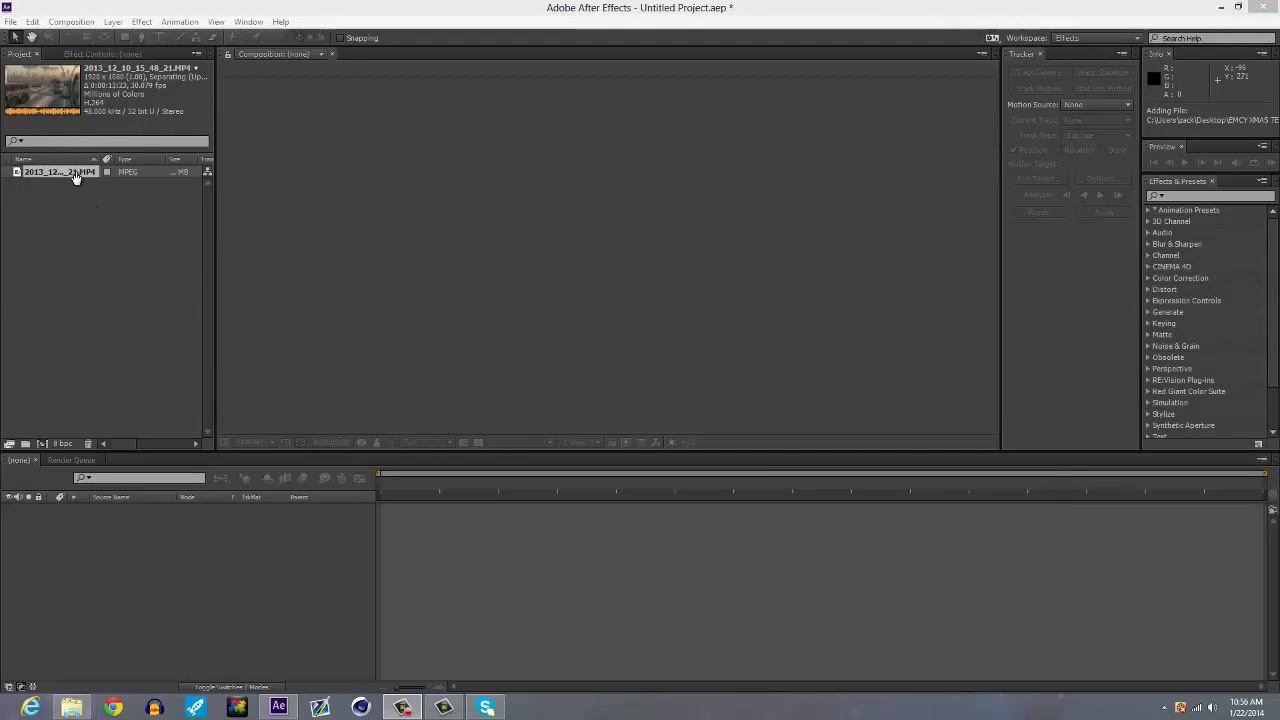
pyautogui.click(125, 290)
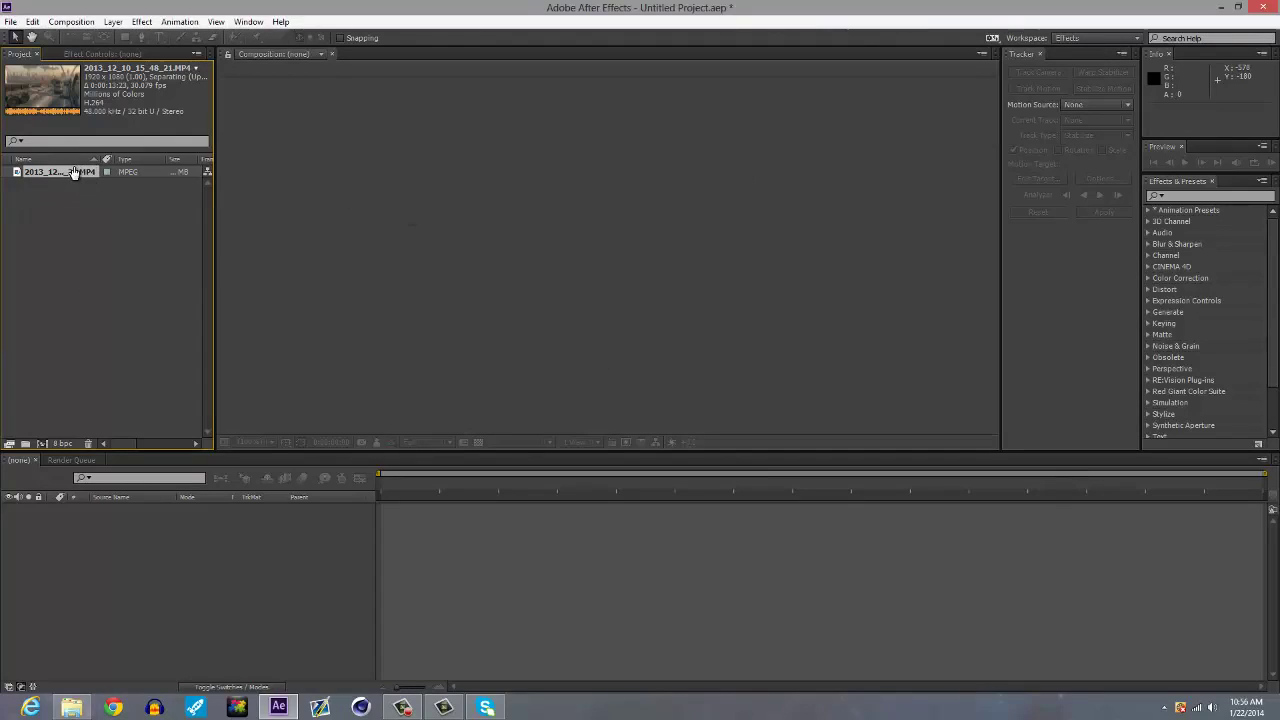
pyautogui.moveTo(71, 175)
pyautogui.mouseDown()
pyautogui.moveTo(71, 397)
pyautogui.moveTo(134, 565)
pyautogui.mouseUp()
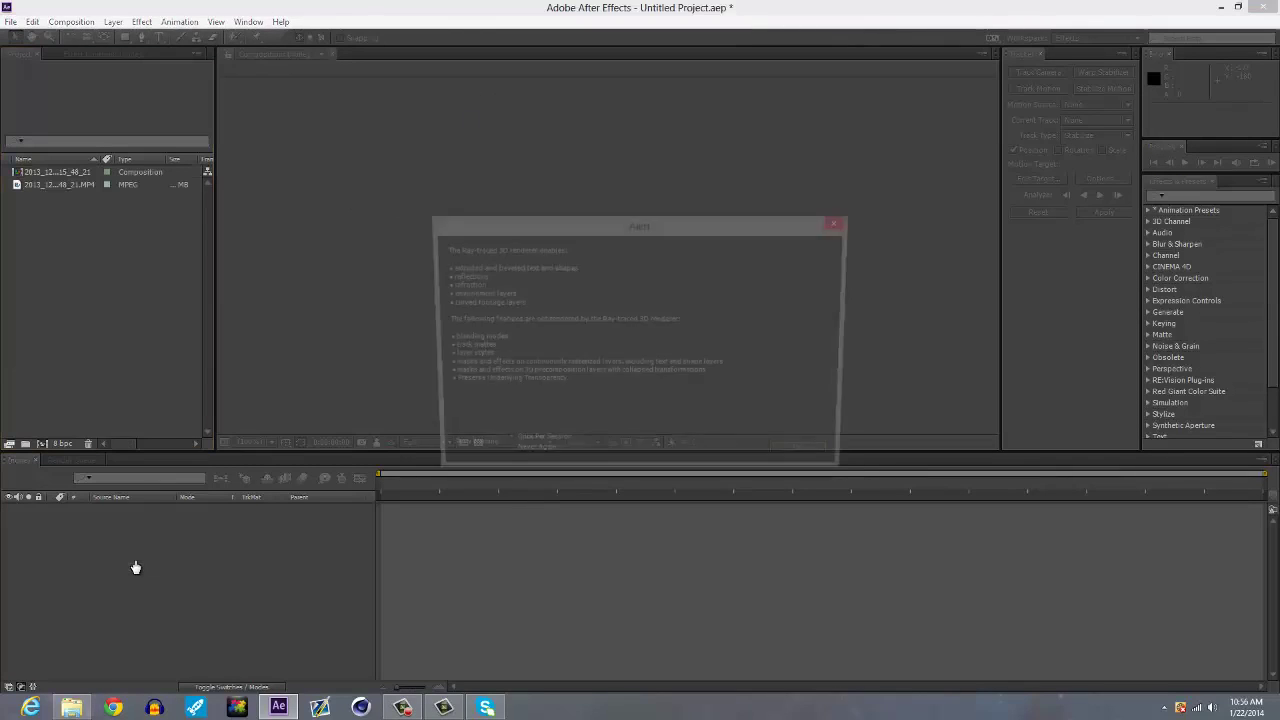
pyautogui.click(840, 221)
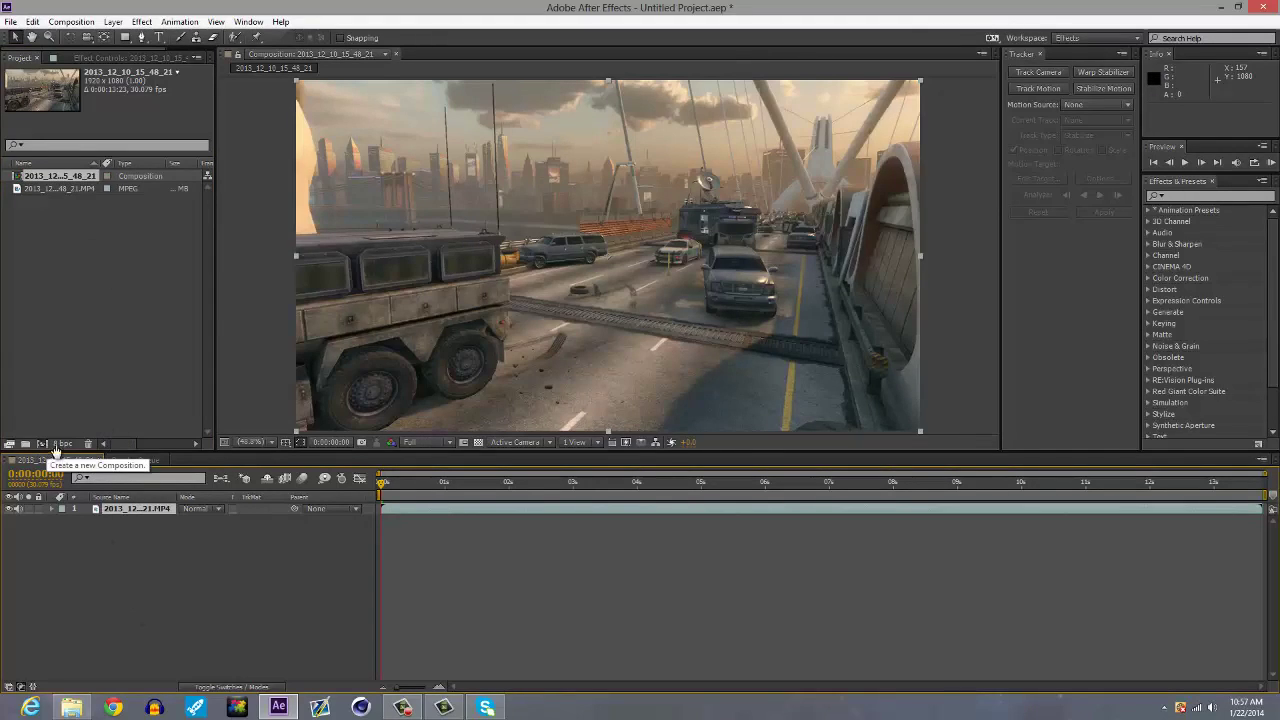
pyautogui.click(64, 190)
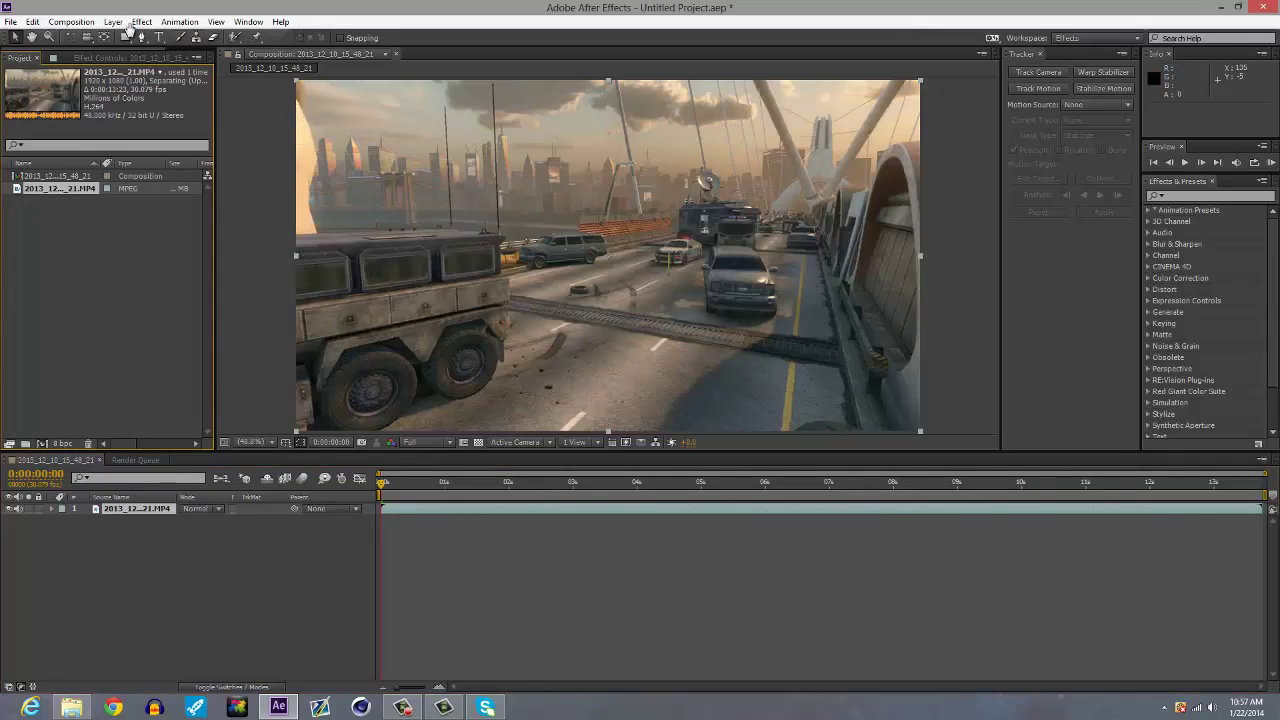
pyautogui.click(72, 22)
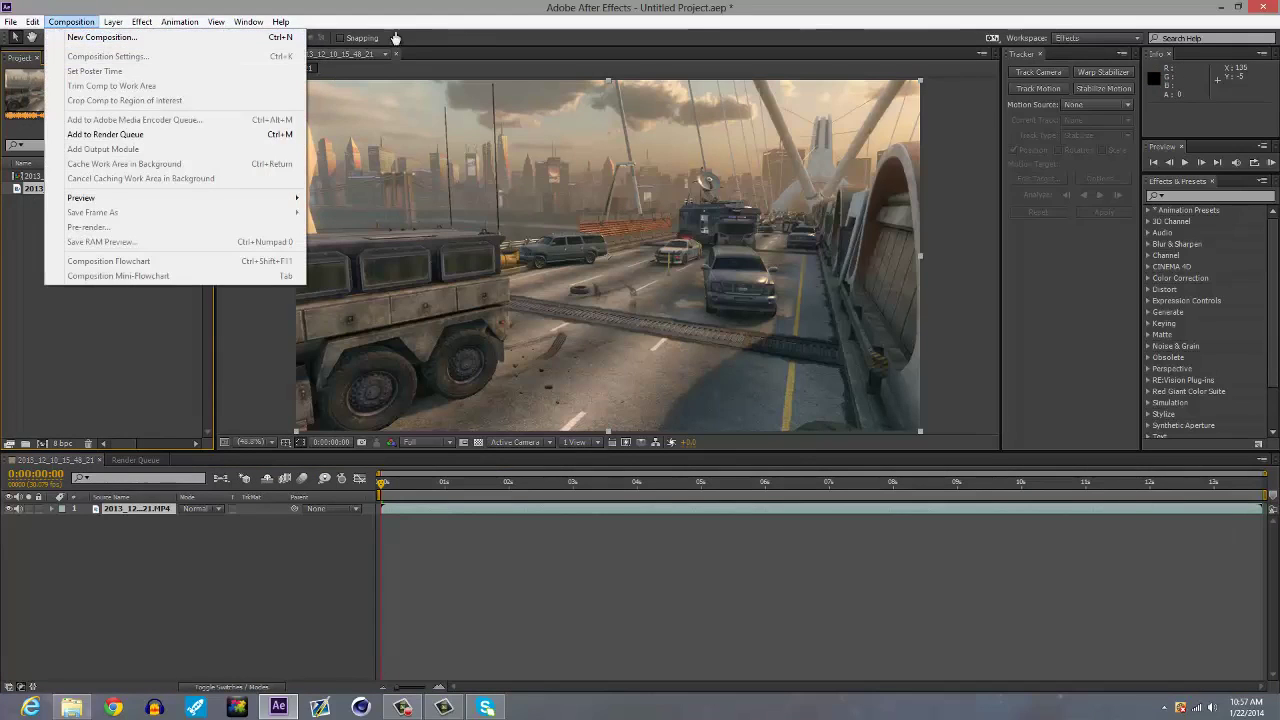
pyautogui.click(51, 374)
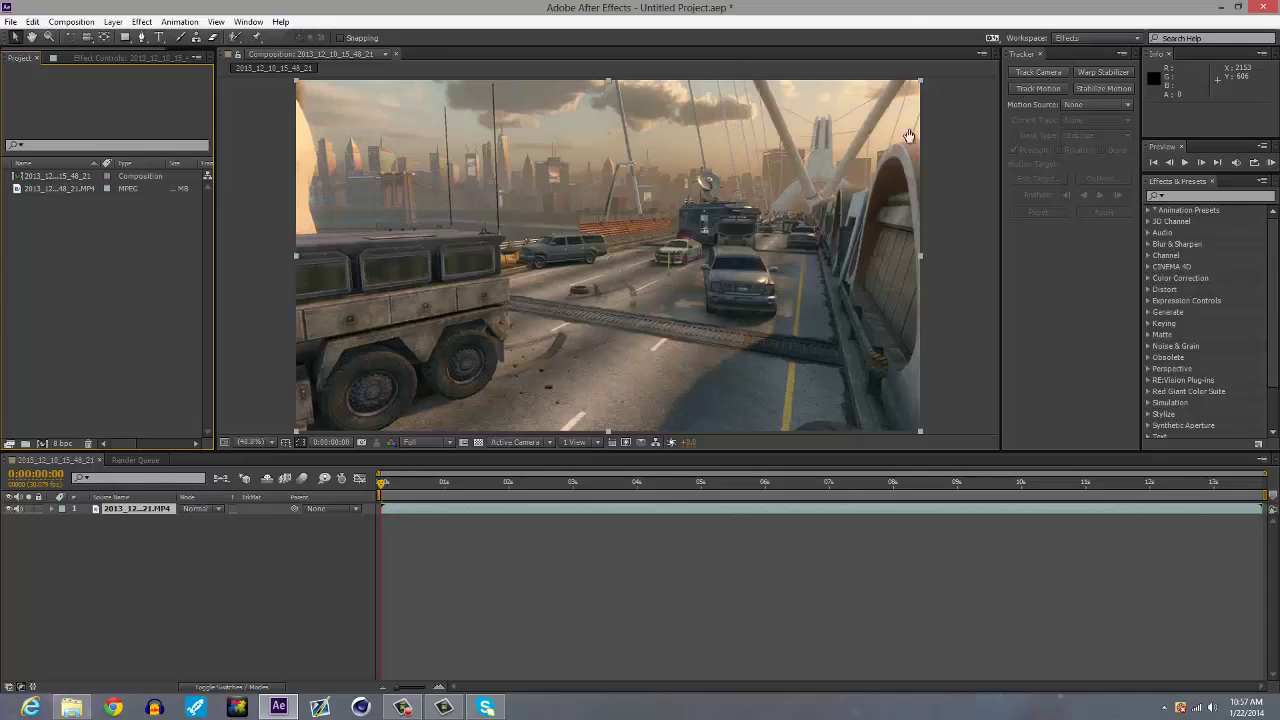
# - Set the composition's preview resolution to Quarter
pyautogui.click(443, 447)
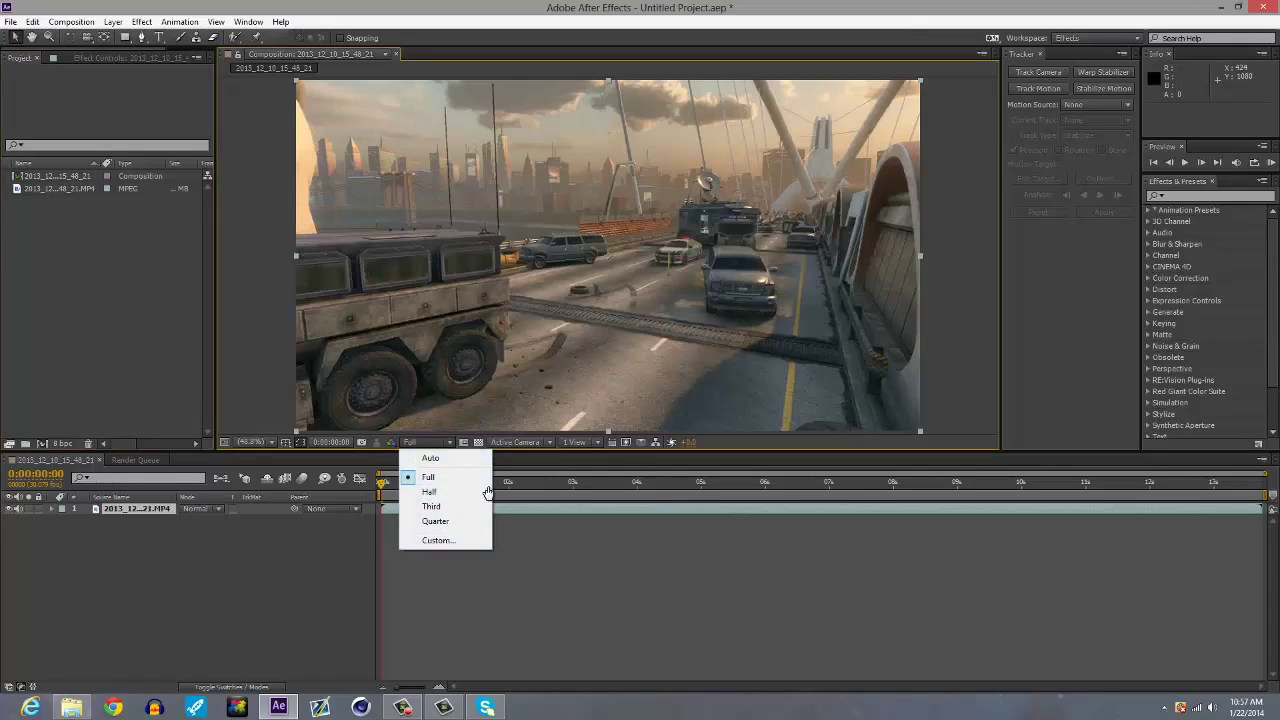
pyautogui.click(447, 522)
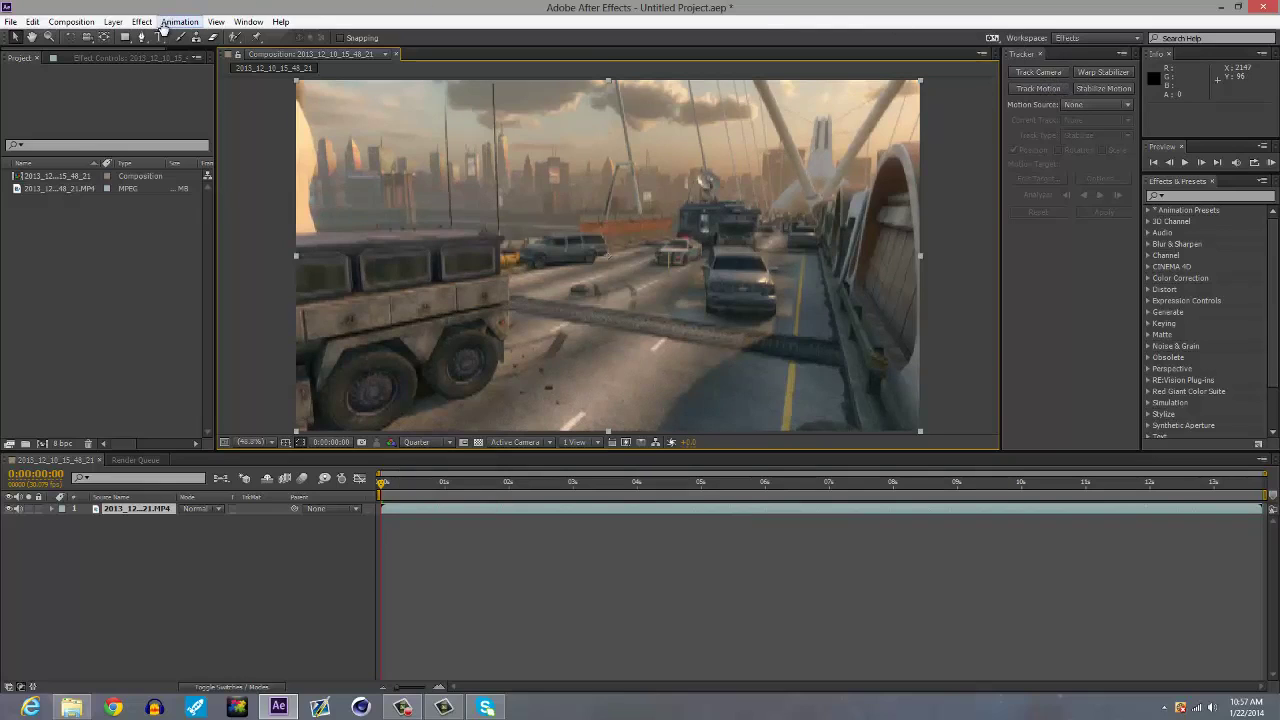
# - Check that the Tracker panel is enabled and run Track Camera on the MP4 footage layer
pyautogui.click(113, 21)
pyautogui.click(113, 22)
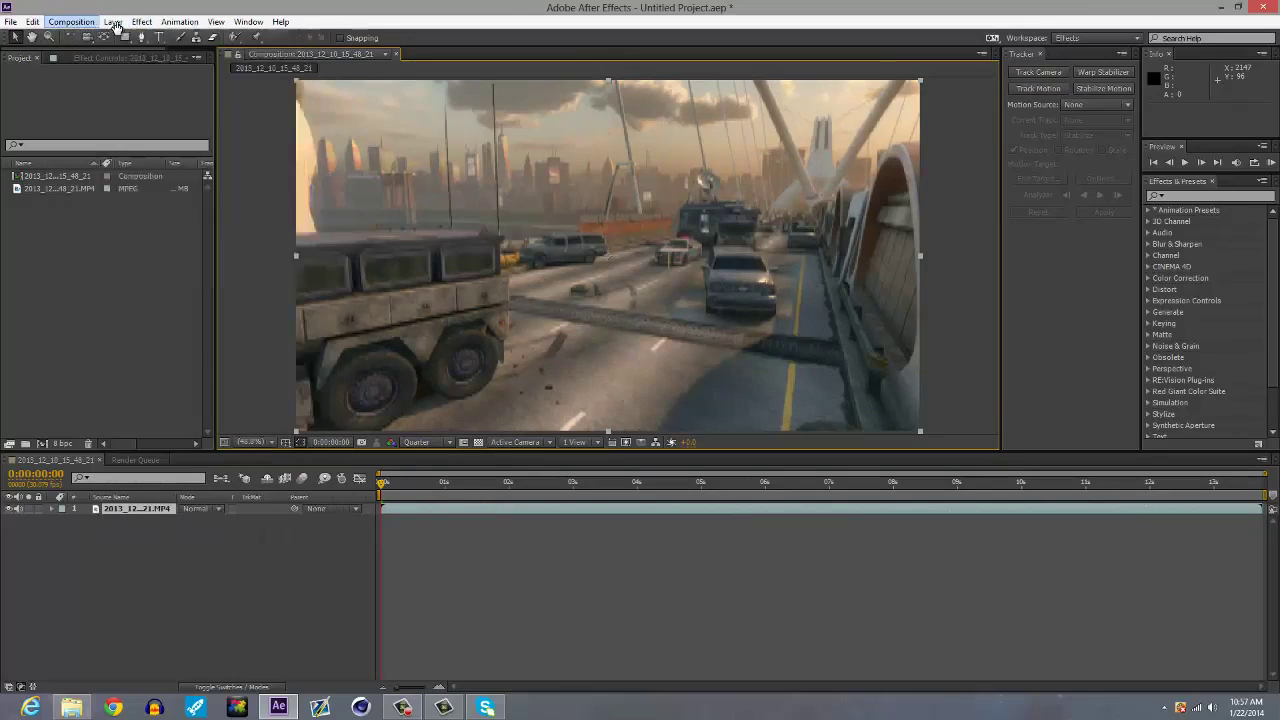
pyautogui.click(113, 22)
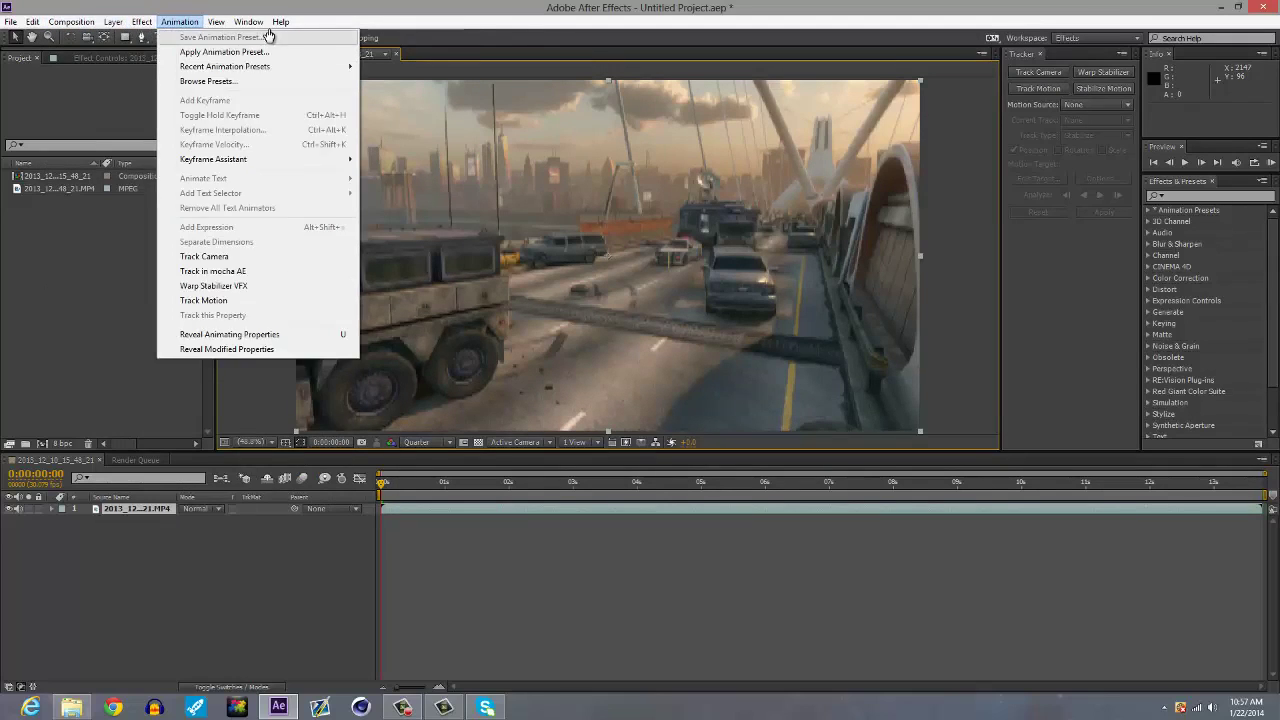
pyautogui.moveTo(248, 22)
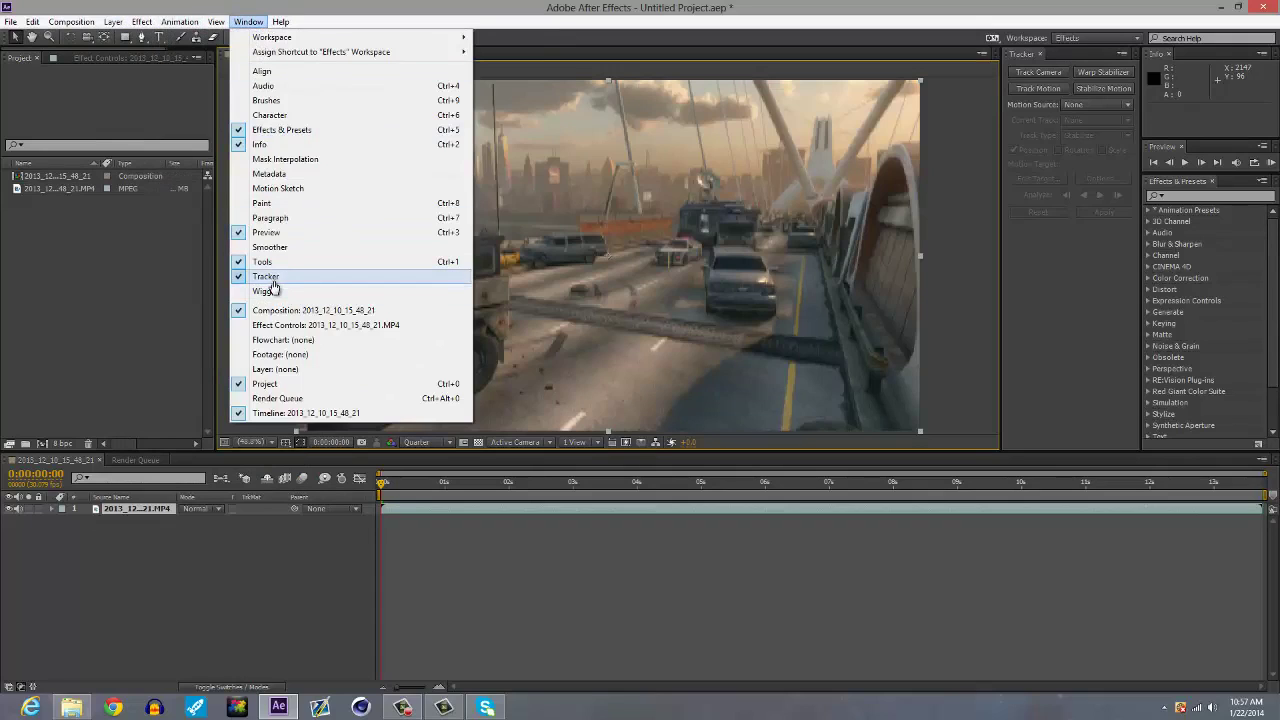
pyautogui.click(257, 620)
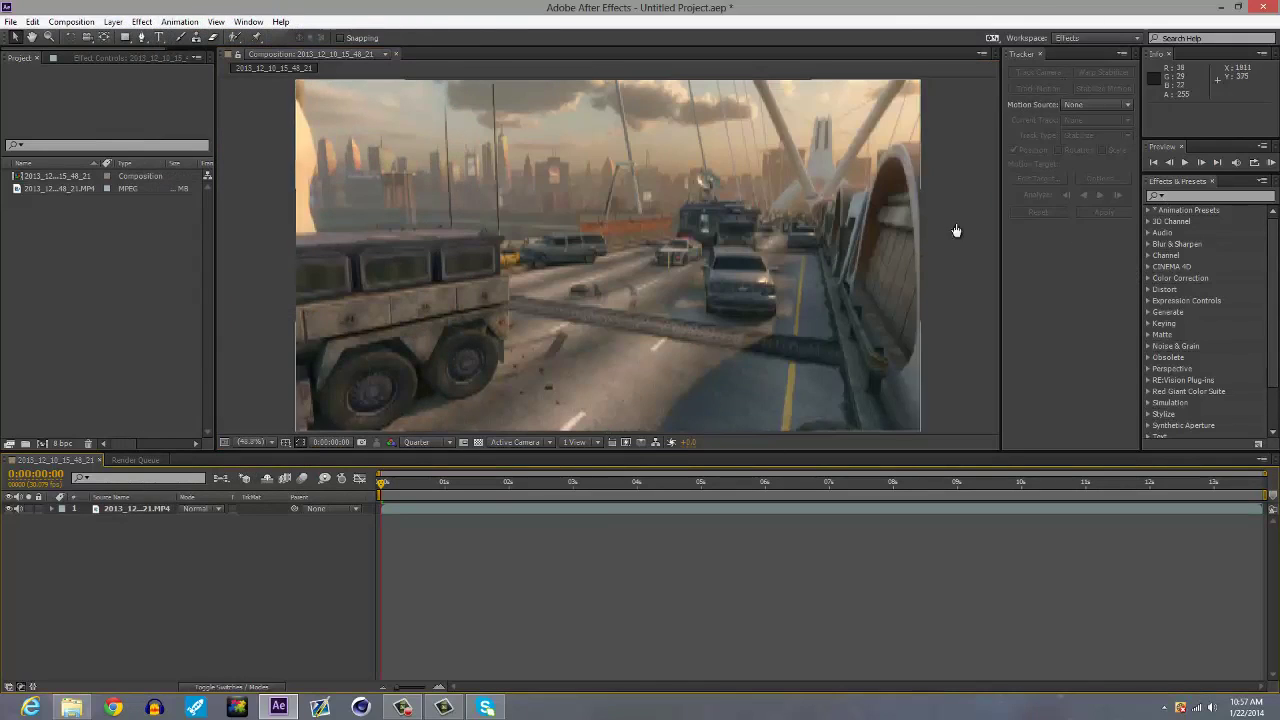
pyautogui.click(446, 519)
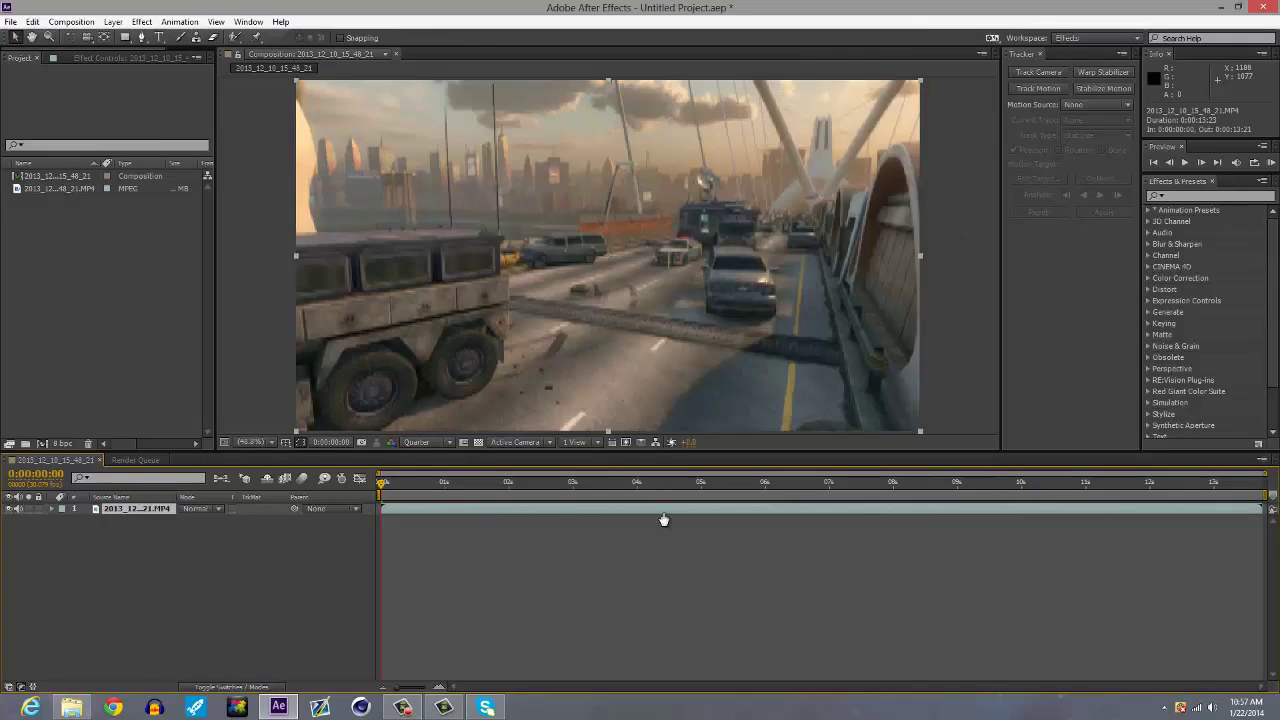
pyautogui.click(1038, 72)
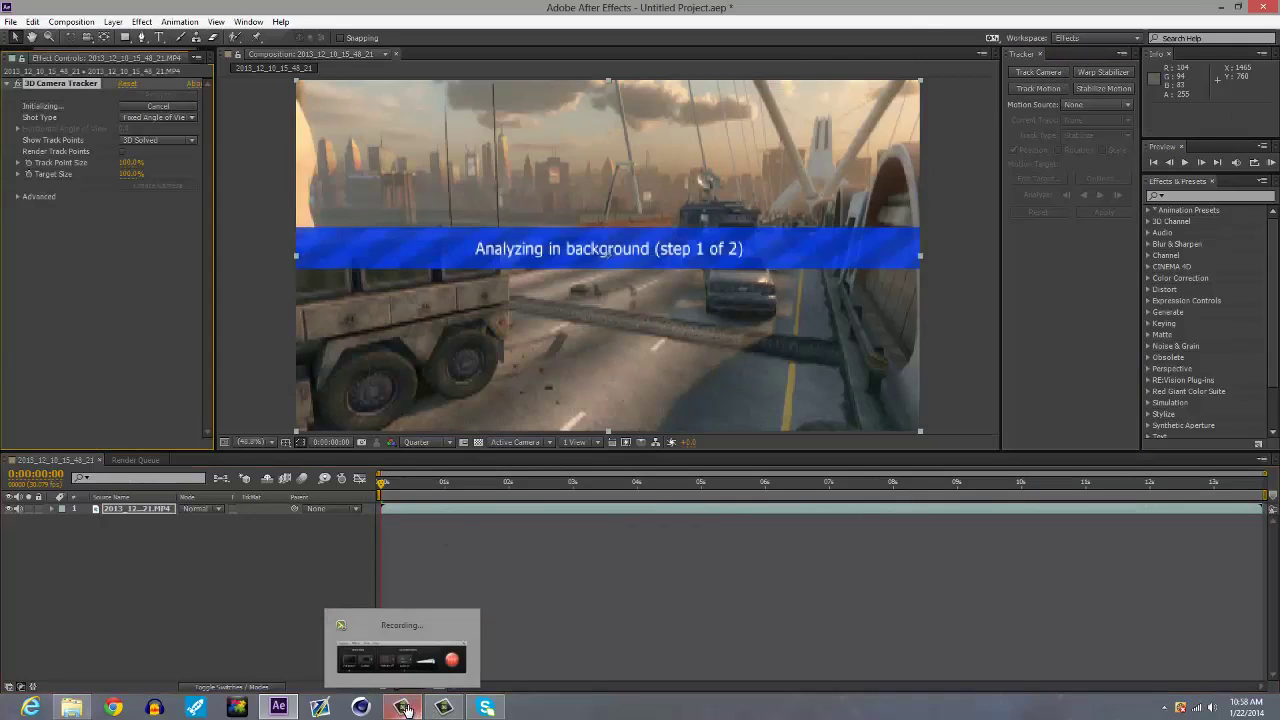
pyautogui.click(405, 708)
pyautogui.click(1215, 650)
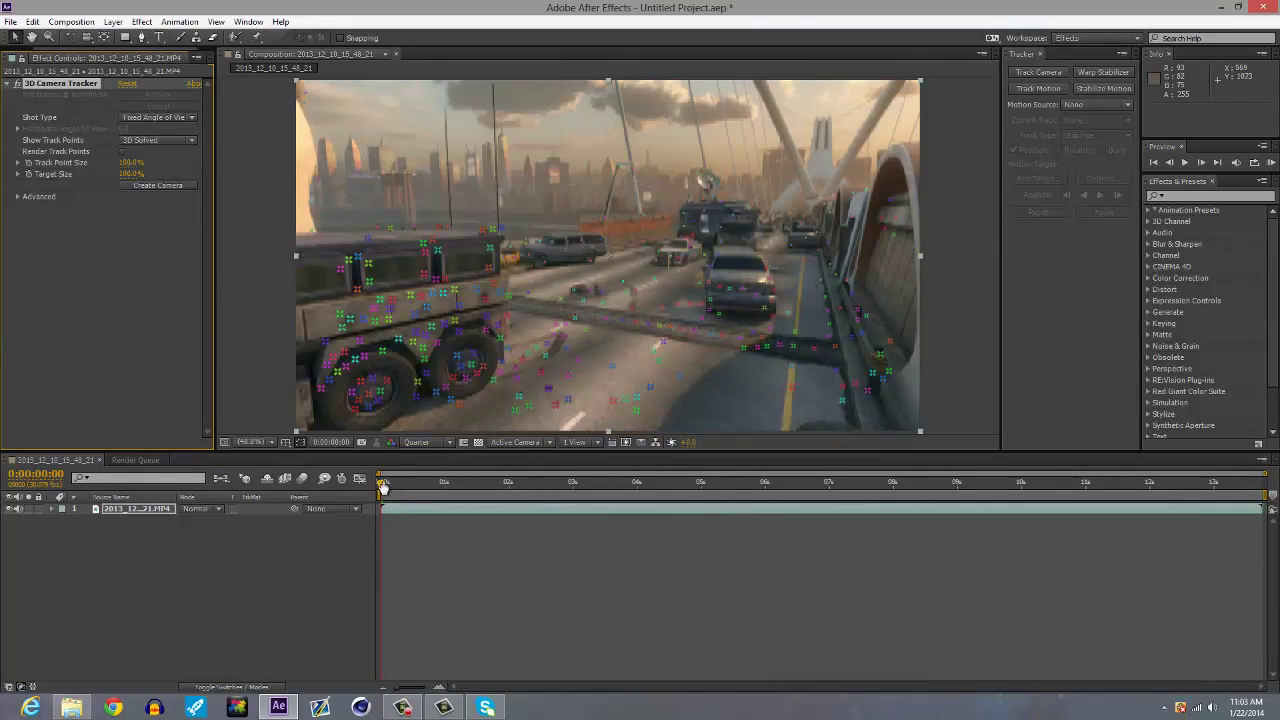
# - At 0:00:03:09, create a solid and camera from track points on the road, and scrub back to 0:00:00:25 to check the track
pyautogui.moveTo(388, 486); pyautogui.dragTo(596, 490)
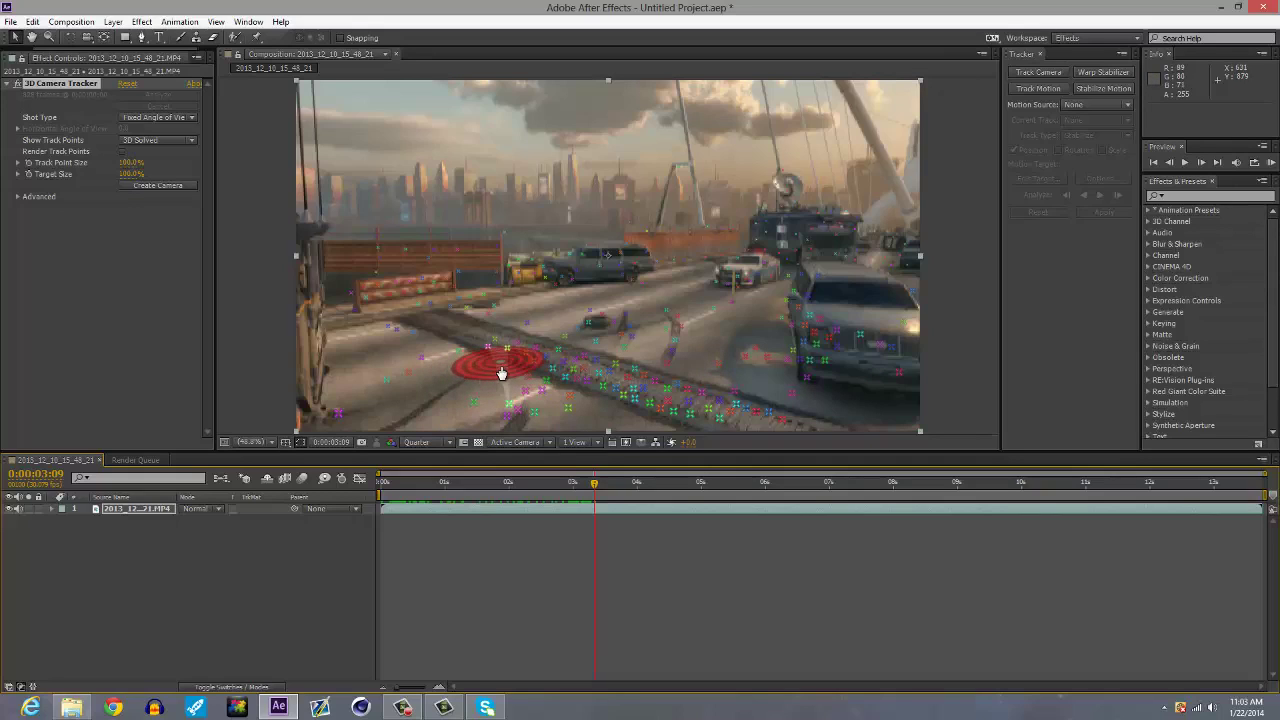
pyautogui.click(497, 372)
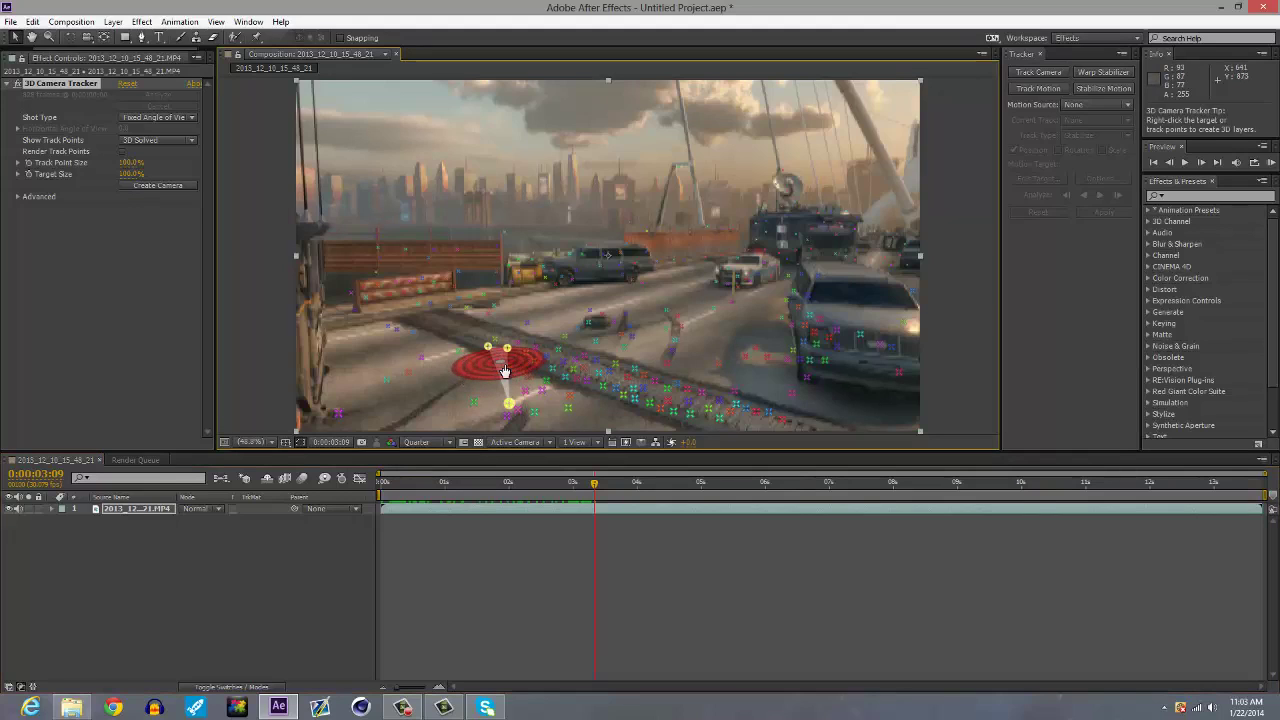
pyautogui.rightClick(500, 364)
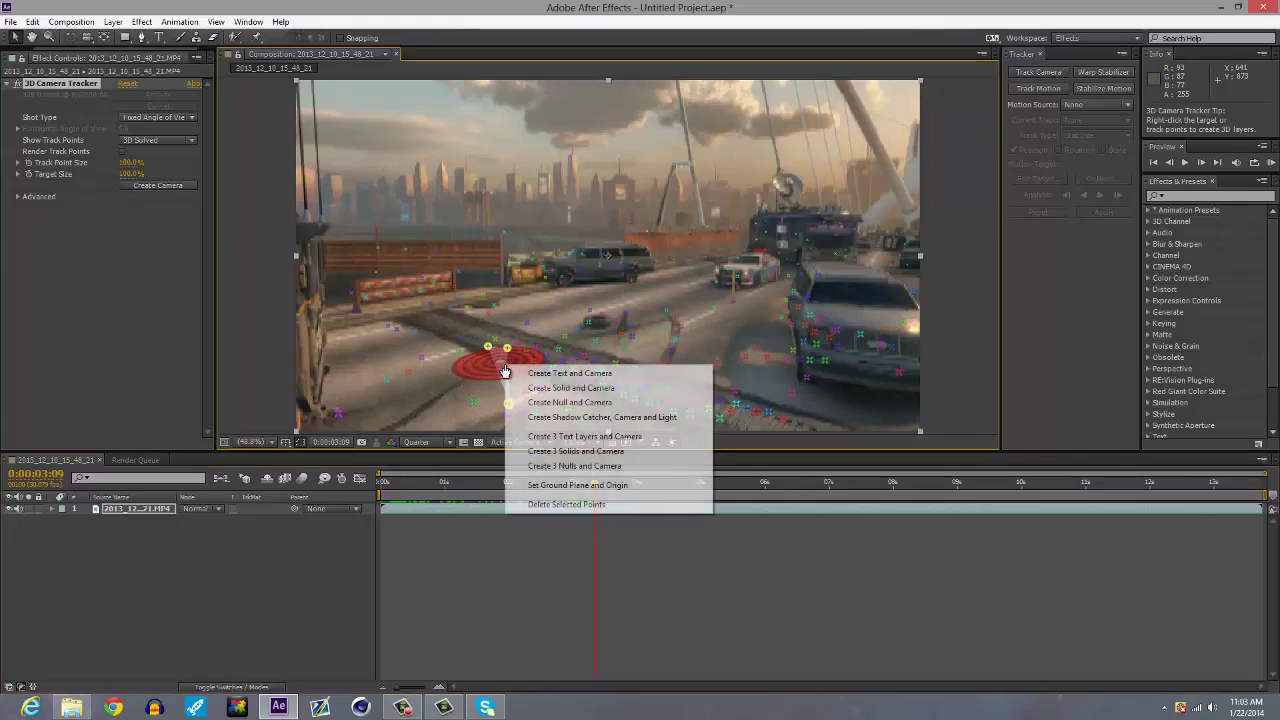
pyautogui.click(566, 389)
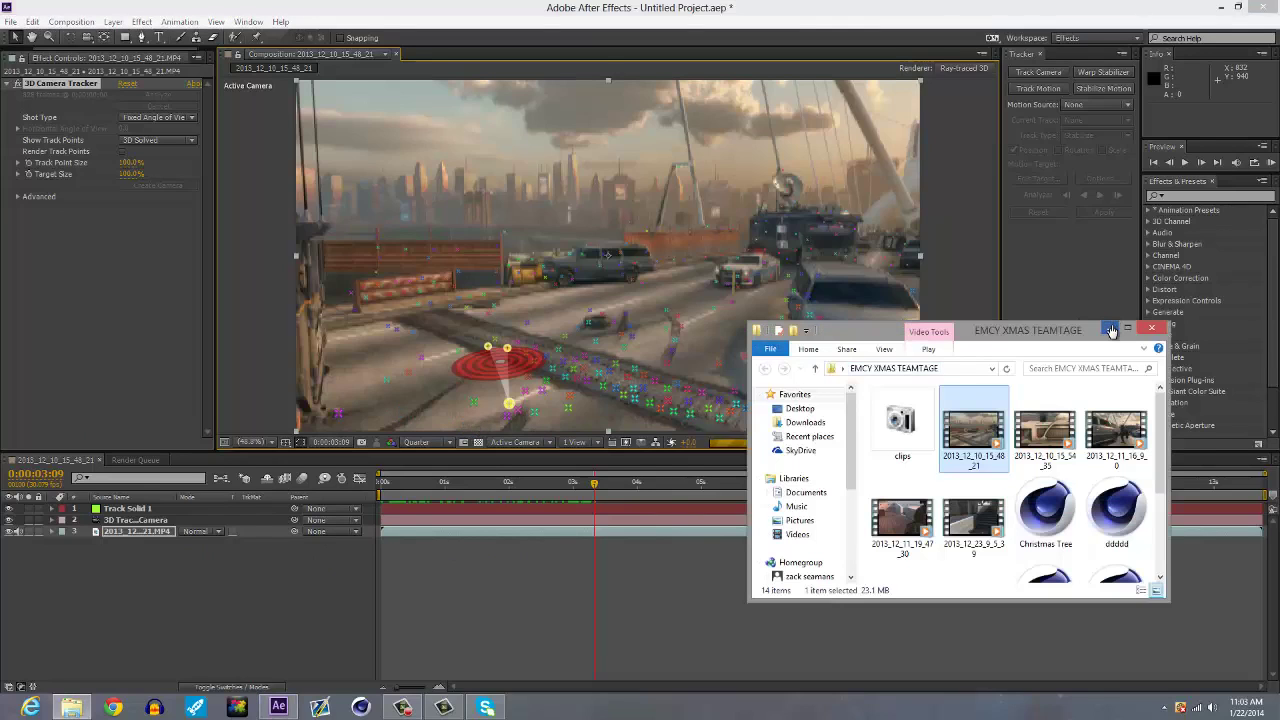
pyautogui.click(1111, 330)
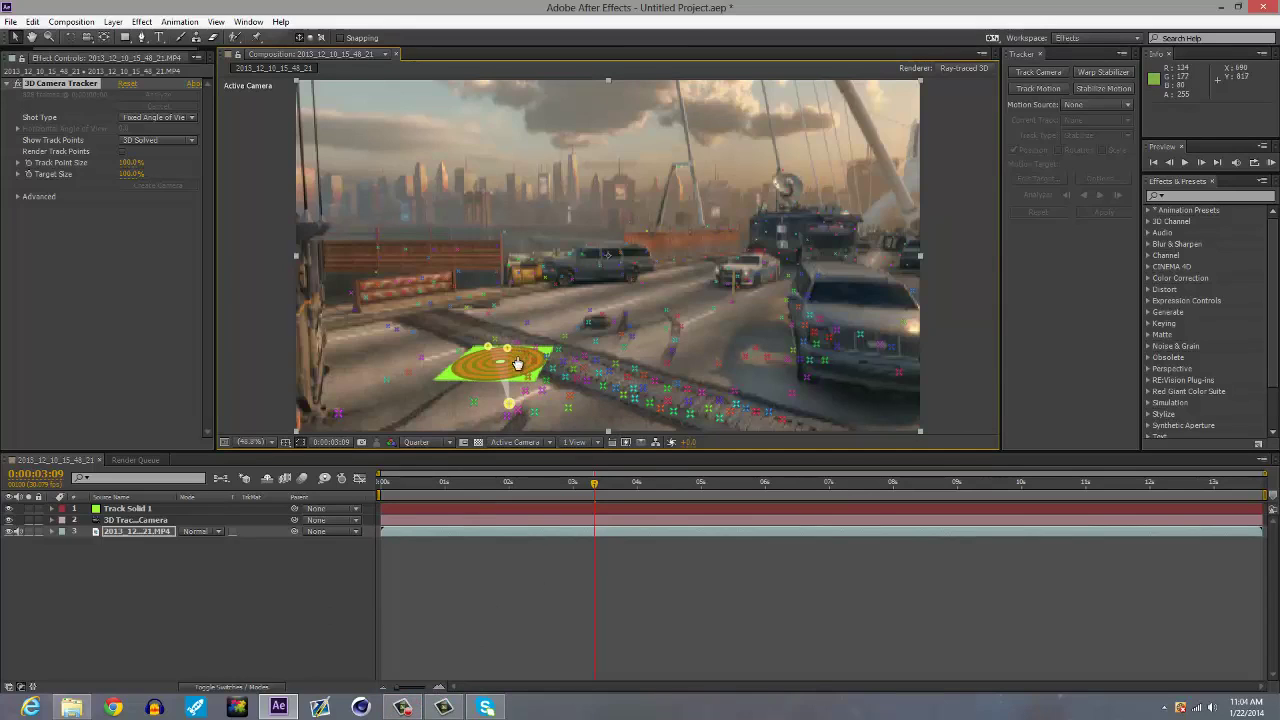
pyautogui.click(598, 486)
pyautogui.moveTo(601, 489); pyautogui.dragTo(437, 491)
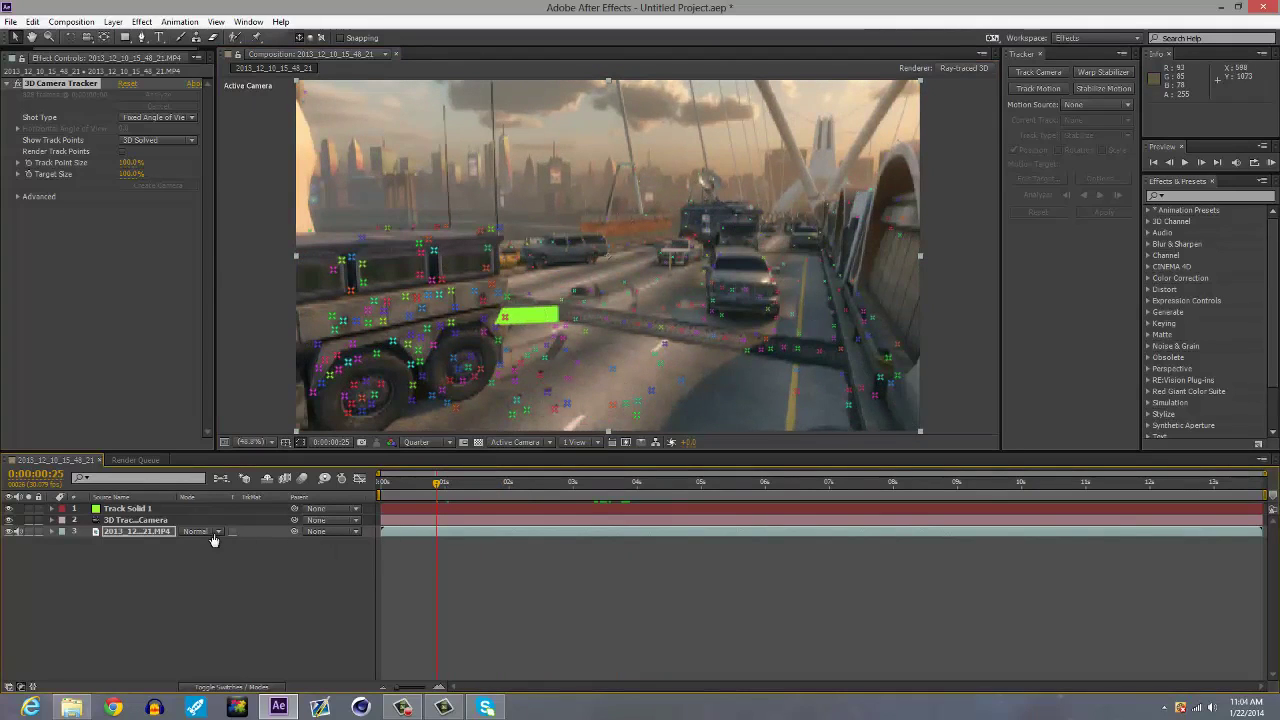
# - Start a MAXON CINEMA 4D export with the 3D Tracker Camera layer selected, and choose the Desktop as the location
pyautogui.click(158, 522)
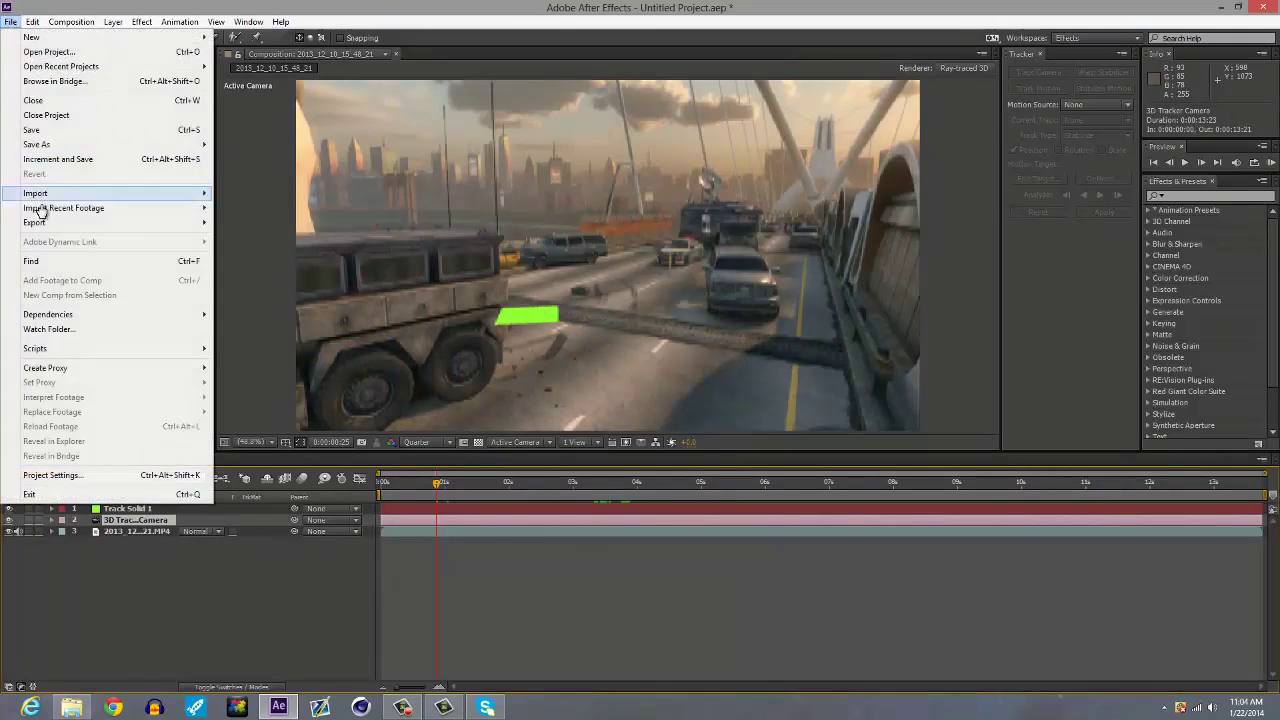
pyautogui.moveTo(60, 222)
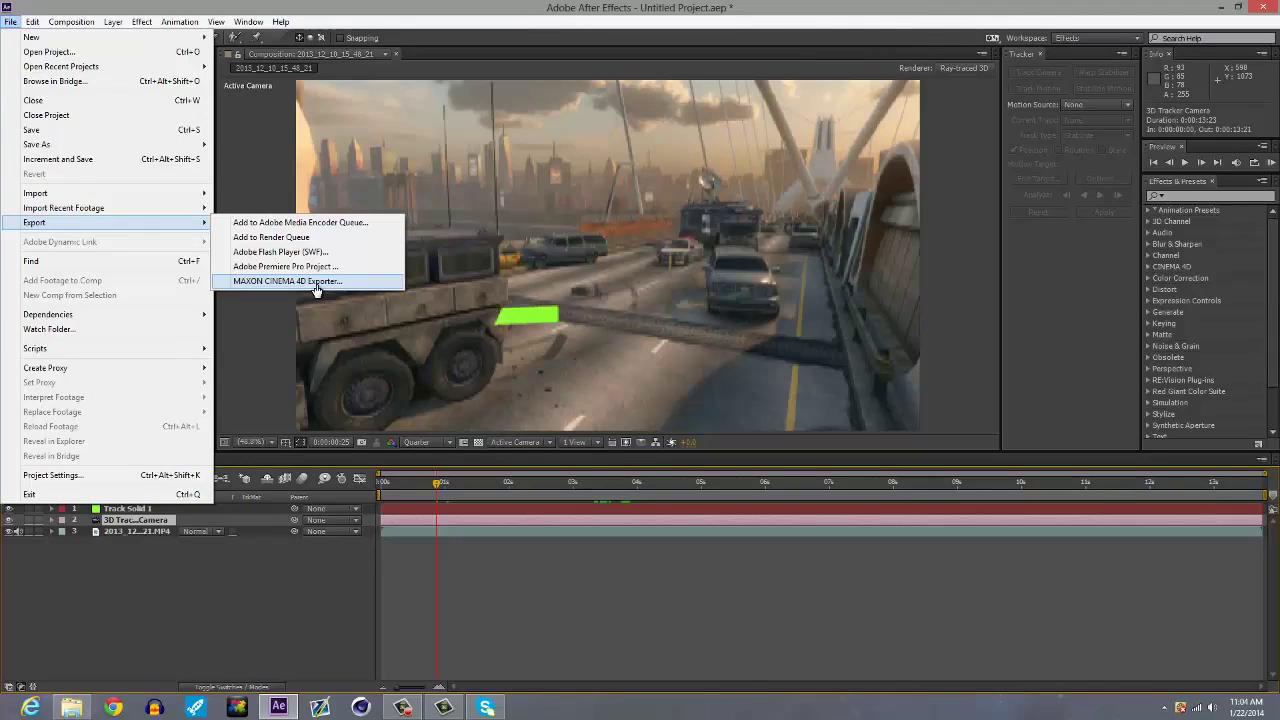
pyautogui.click(287, 281)
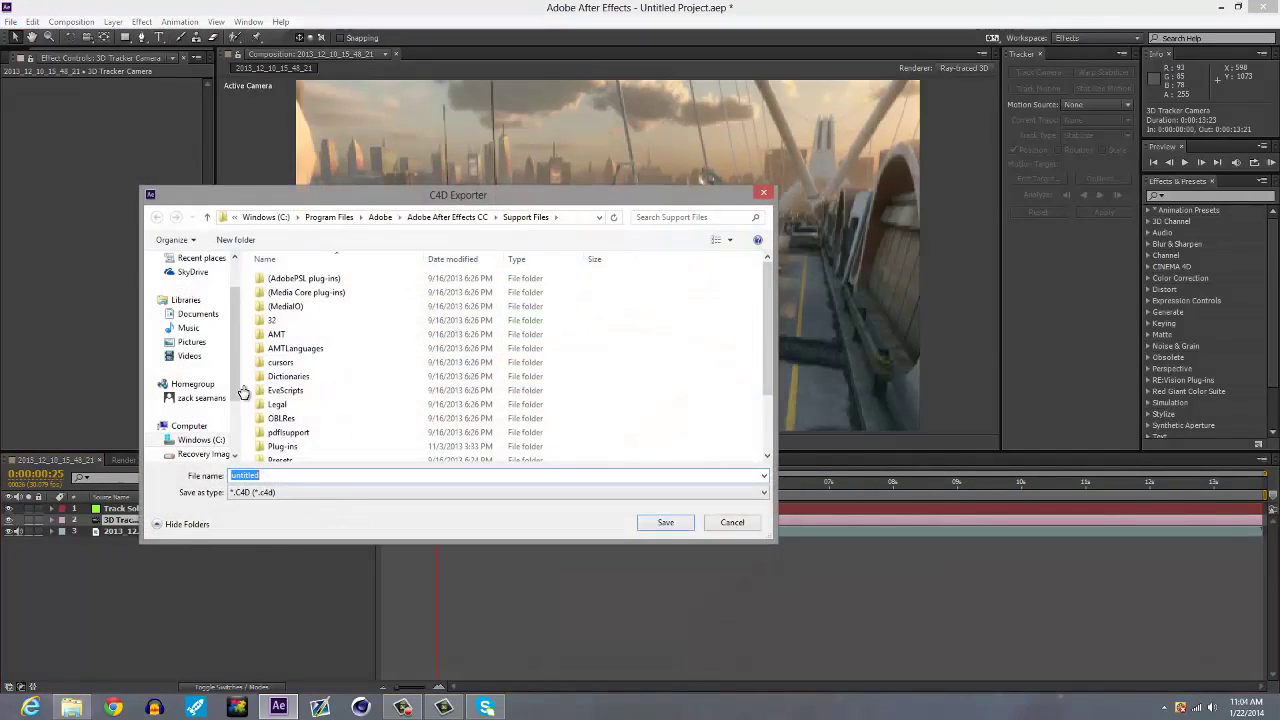
pyautogui.moveTo(235, 323); pyautogui.dragTo(229, 277)
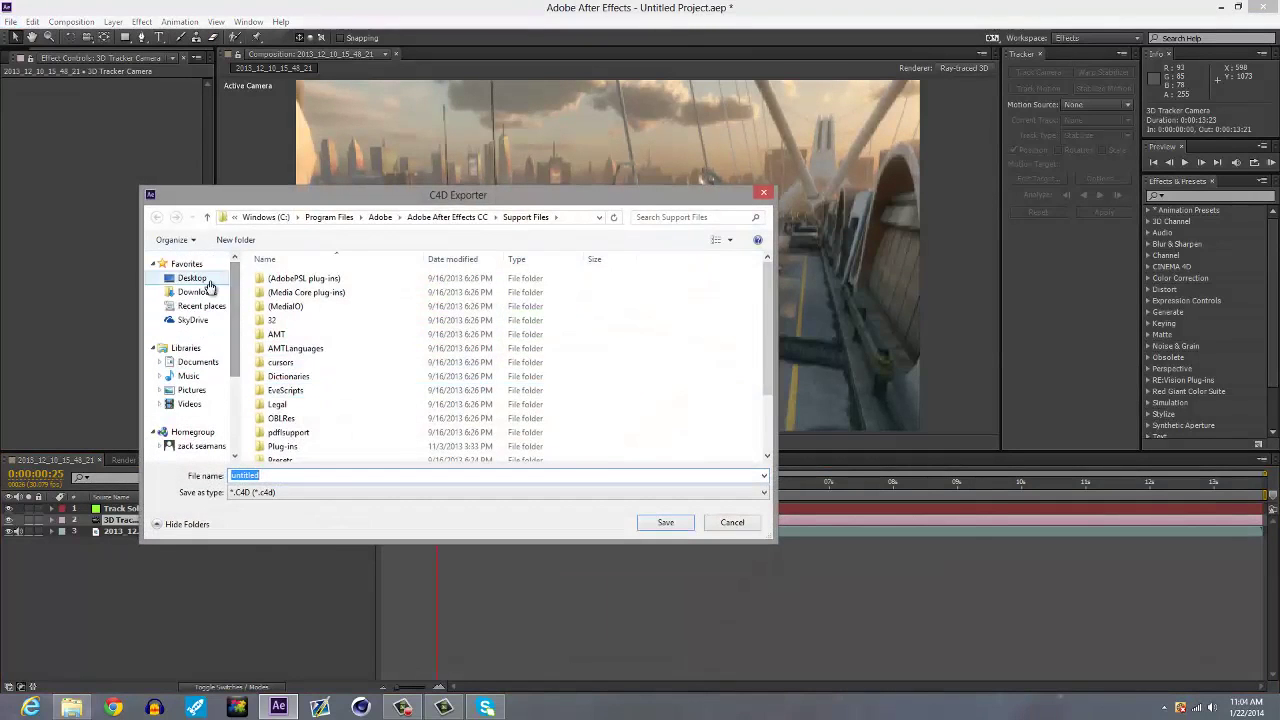
pyautogui.click(194, 278)
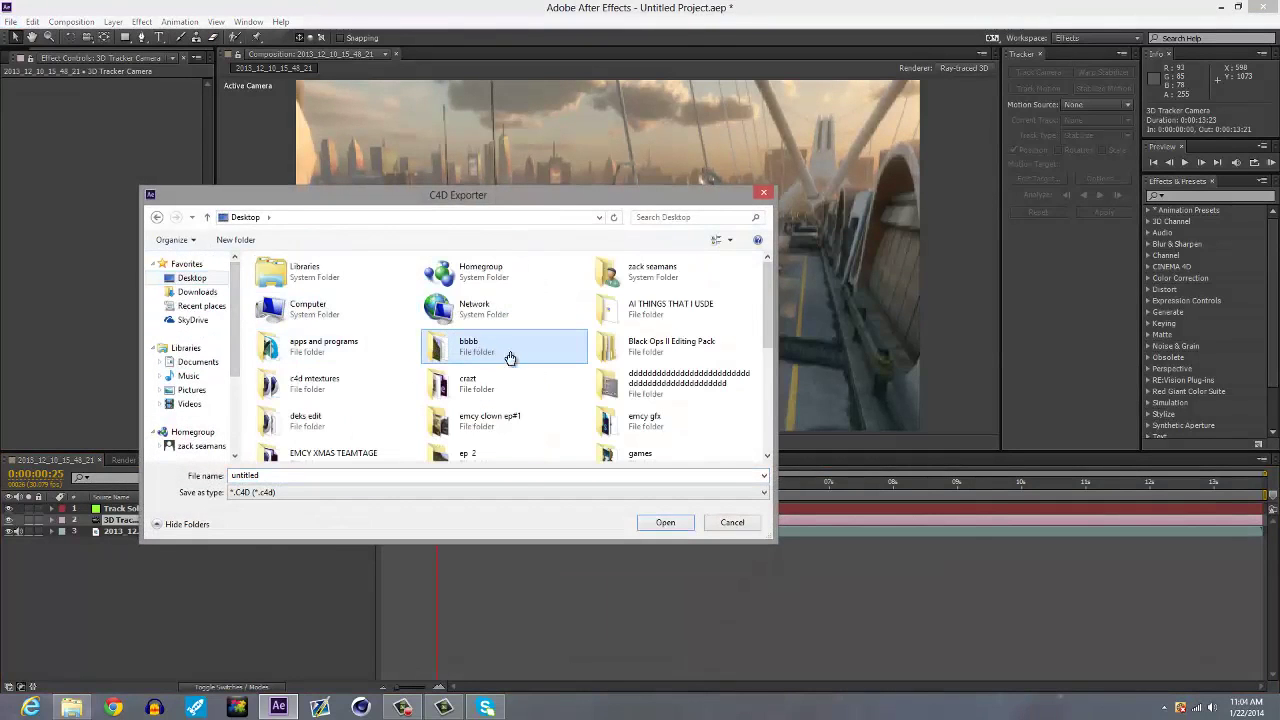
# - Create a folder named tut on the Desktop and save the C4D export in it as untitled
pyautogui.rightClick(712, 436)
pyautogui.moveTo(763, 537)
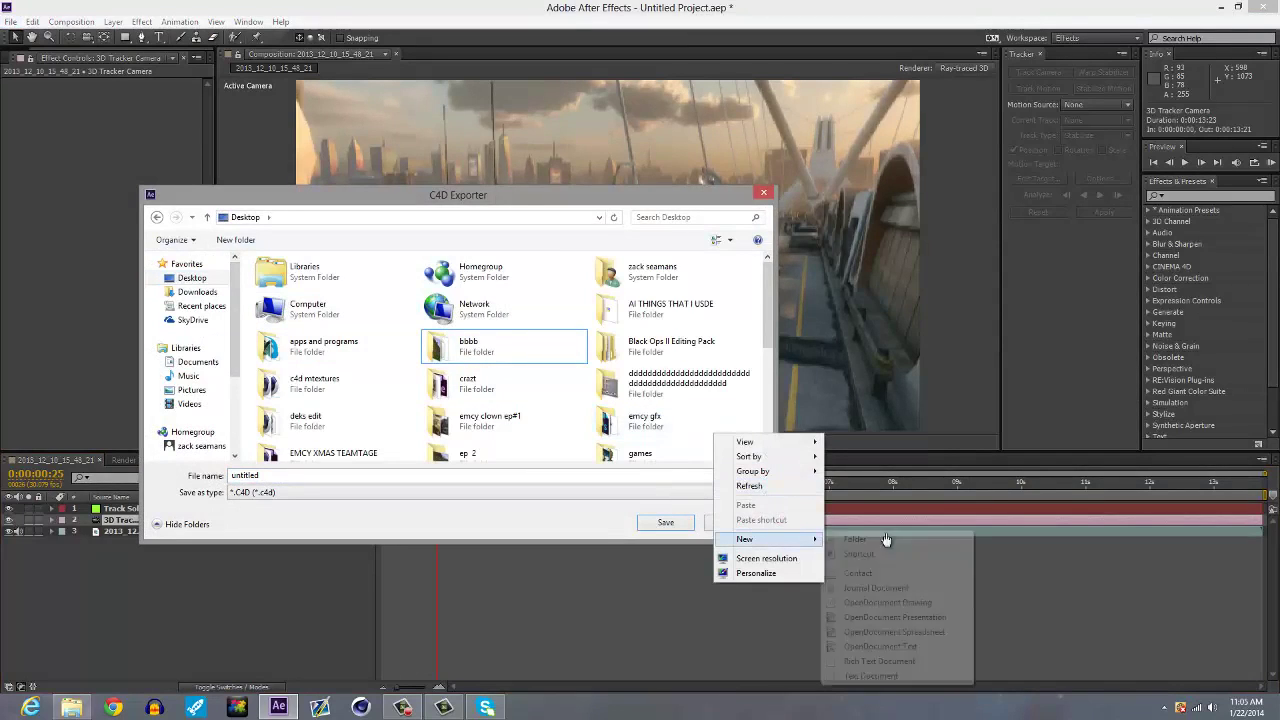
pyautogui.click(885, 538)
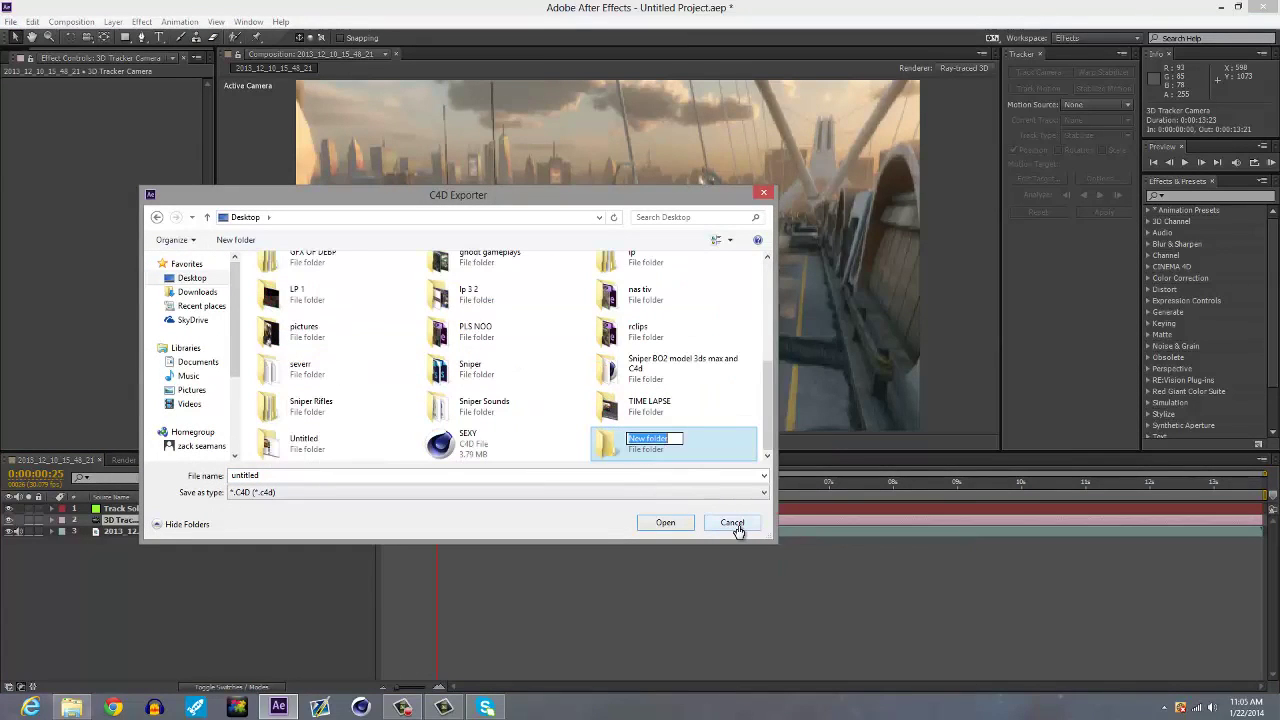
pyautogui.write('tut')
pyautogui.press('Return')
pyautogui.doubleClick(665, 445)
pyautogui.click(665, 524)
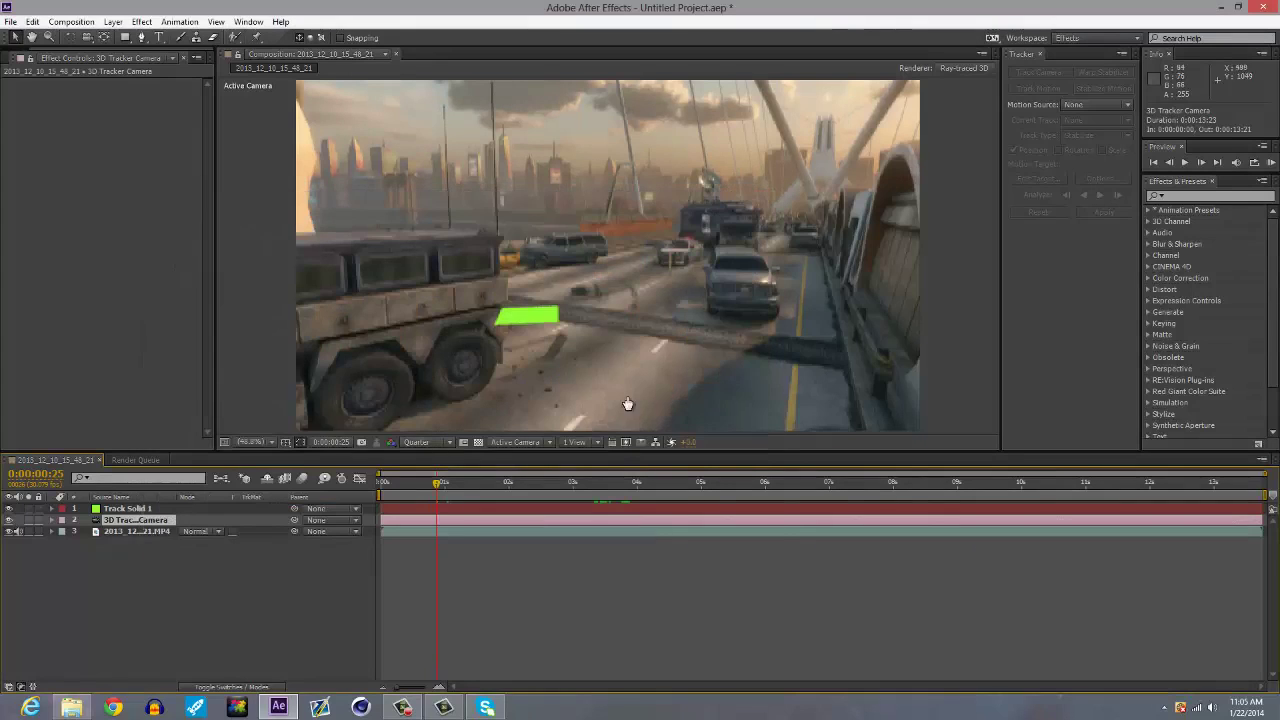
# - Switch to the Desktop and open the exported untitled C4D file from the tut folder in Cinema 4D
pyautogui.click(1217, 7)
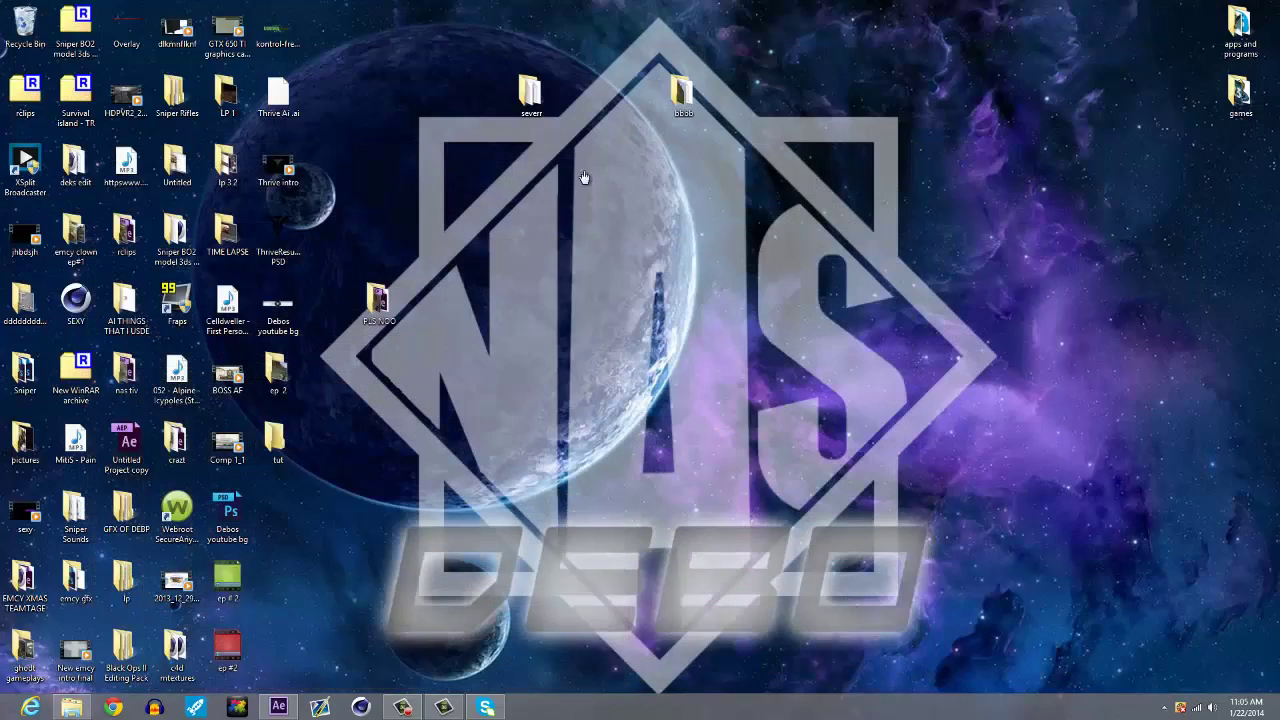
pyautogui.doubleClick(276, 446)
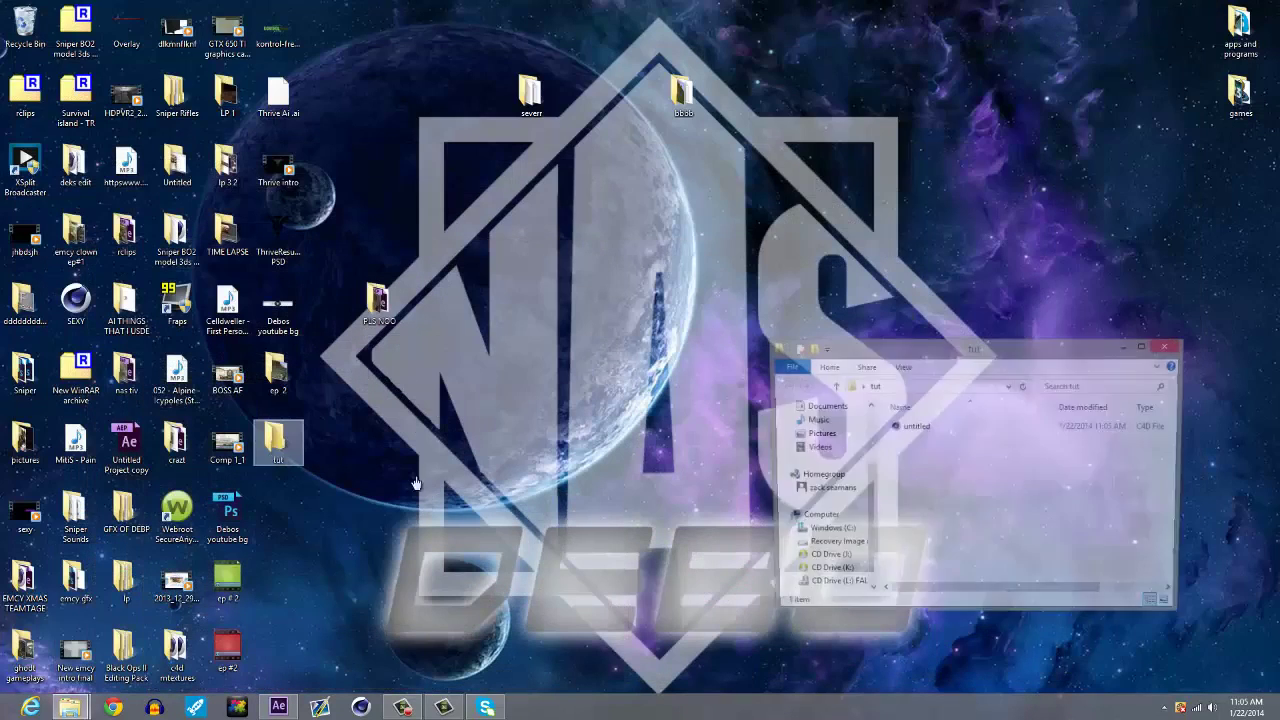
pyautogui.doubleClick(931, 428)
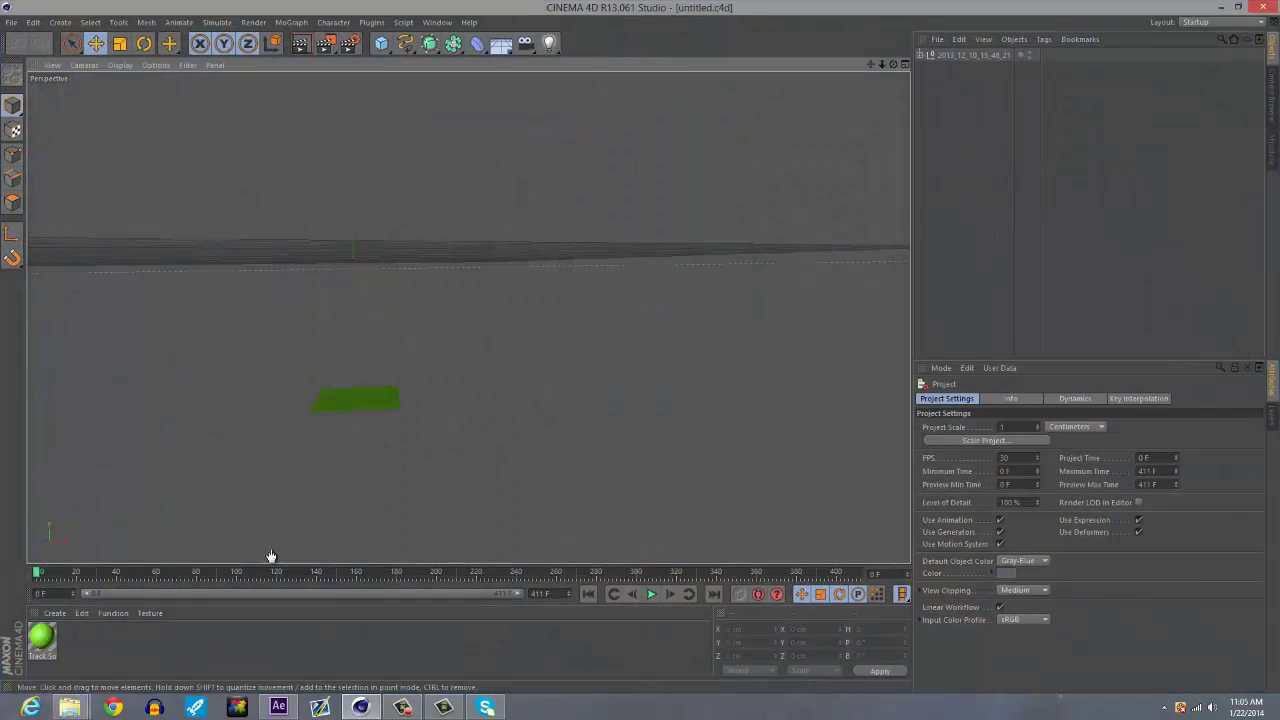
# - Create a new material and open it in the Material Editor
pyautogui.moveTo(38, 578); pyautogui.dragTo(36, 550)
pyautogui.doubleClick(105, 647)
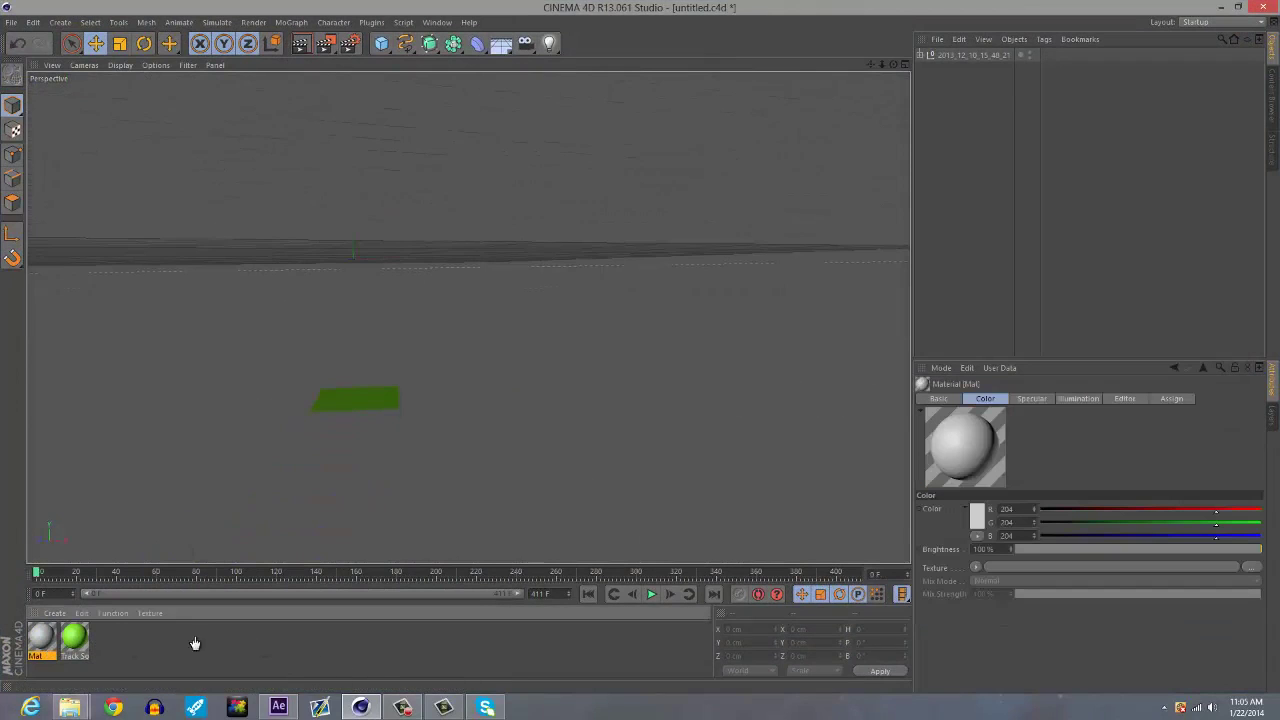
pyautogui.doubleClick(42, 638)
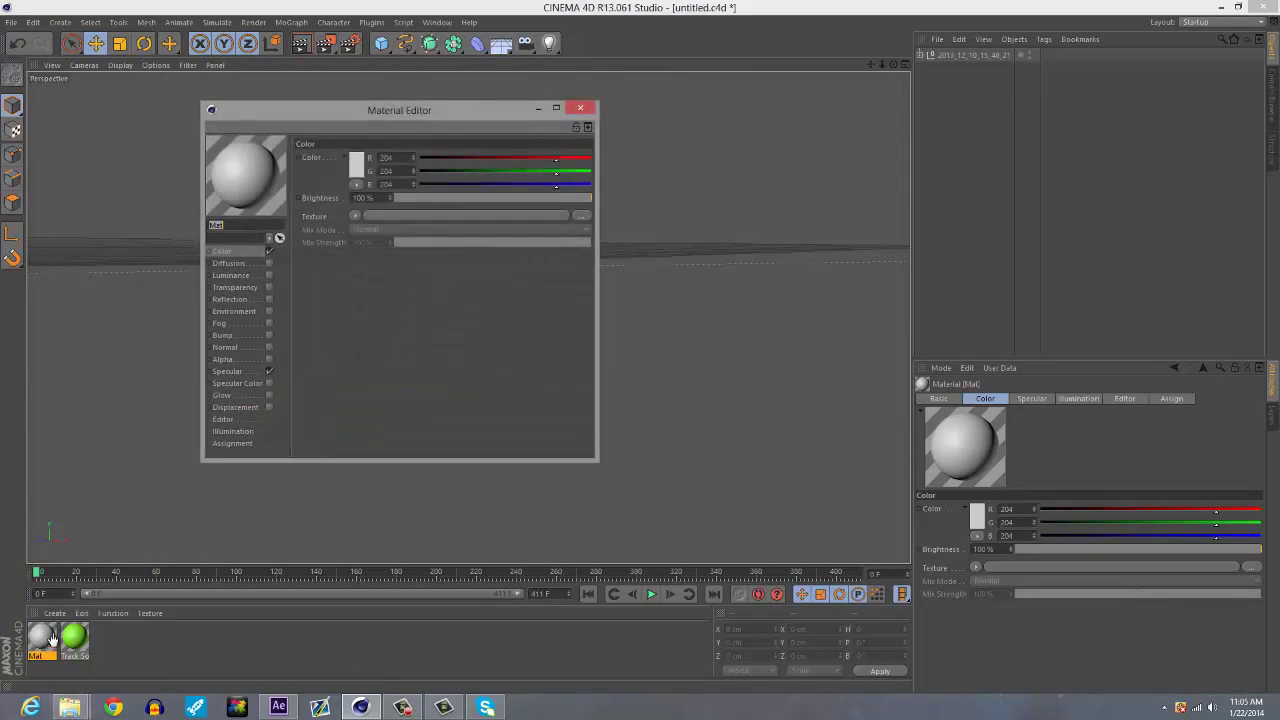
# - Load 2013_12_10_15_48_21.MP4 from the EMCY XMAS TEAMTAGE folder as the material's color texture, accepting a copy at the project location
pyautogui.click(352, 219)
pyautogui.click(385, 245)
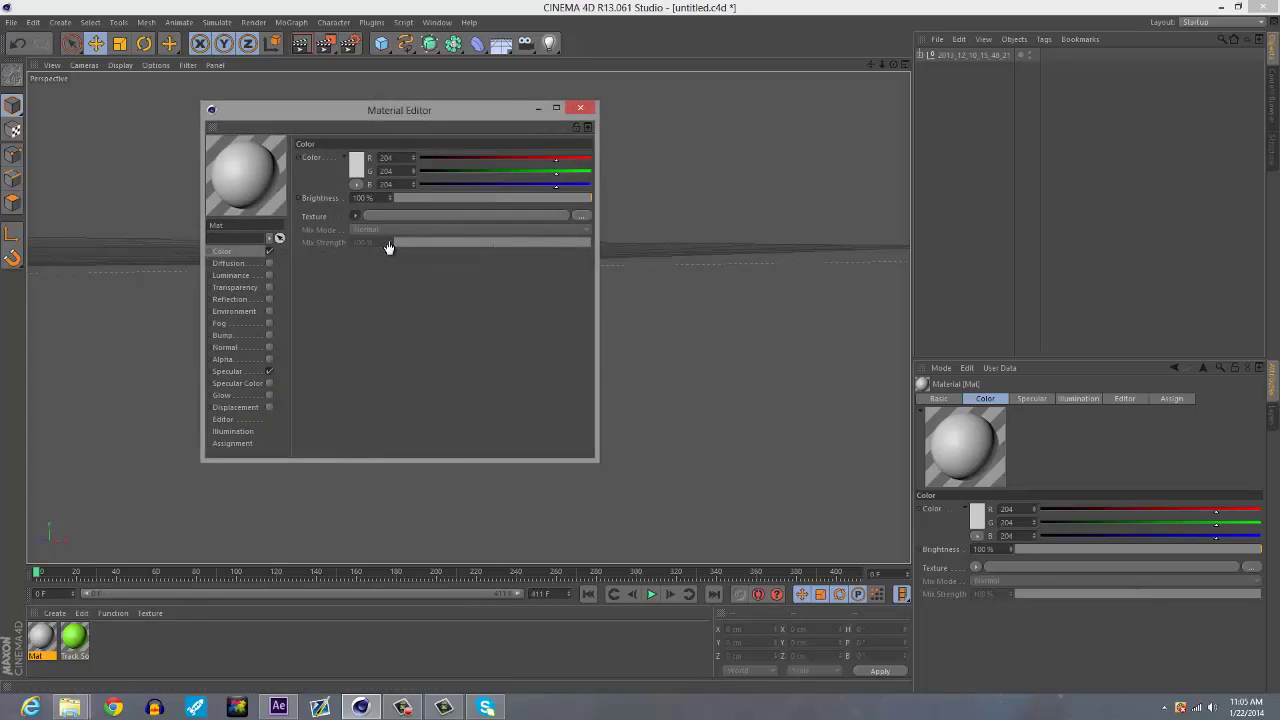
pyautogui.click(414, 281)
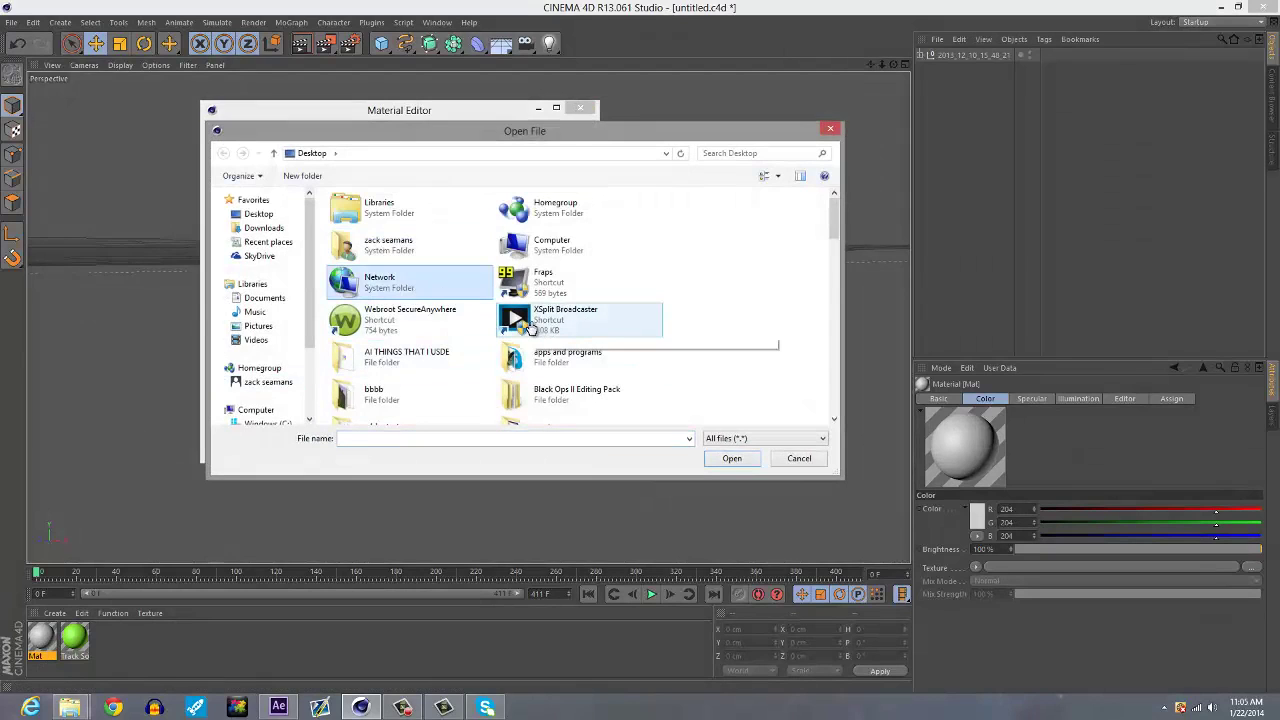
pyautogui.press('e')
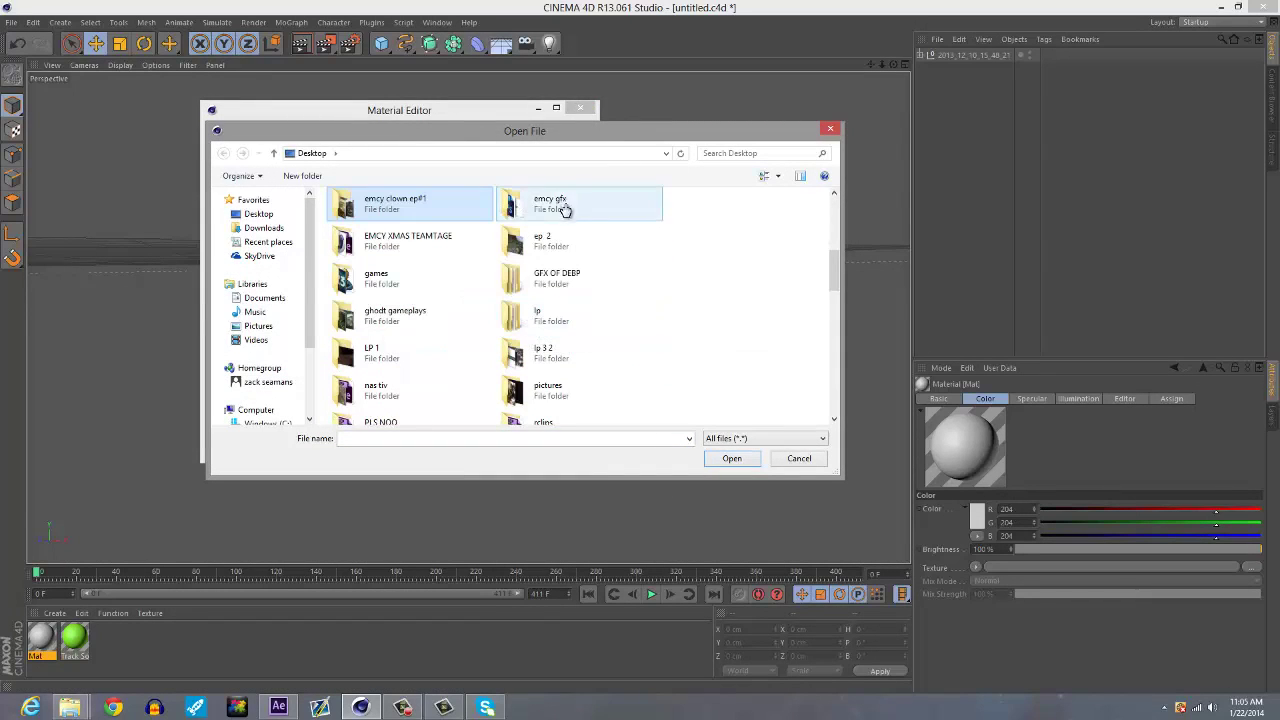
pyautogui.doubleClick(376, 238)
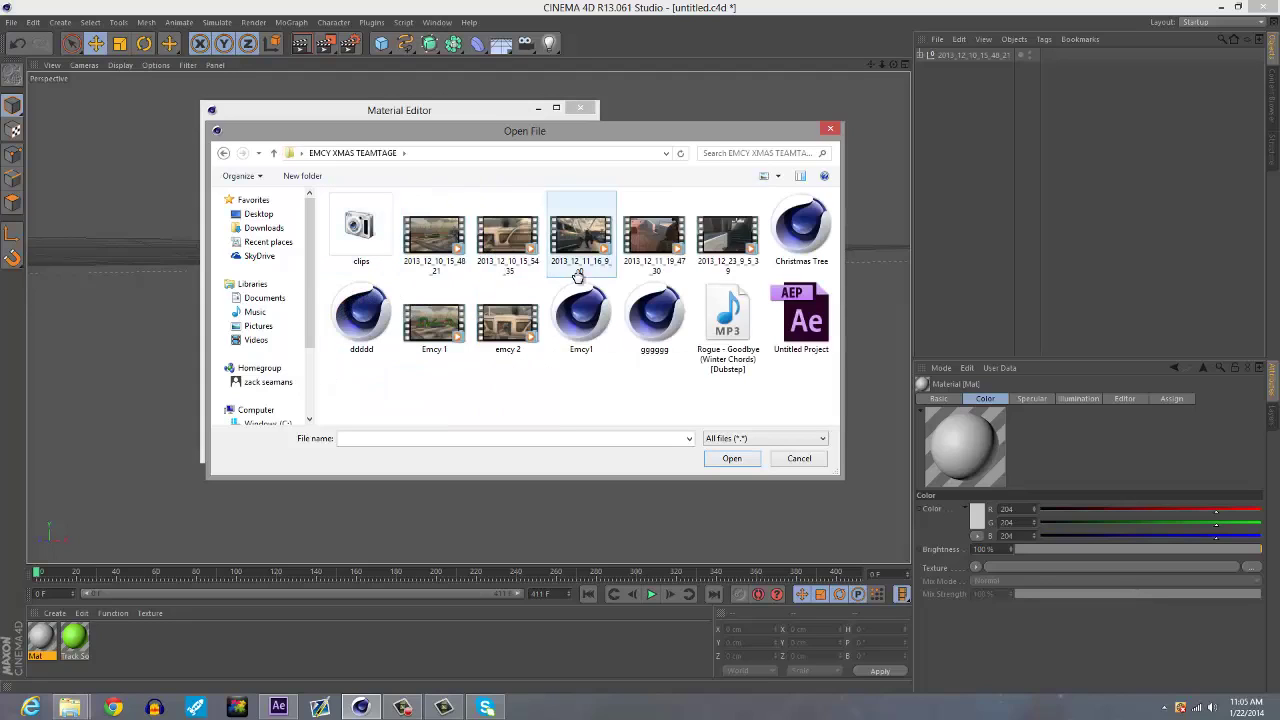
pyautogui.click(432, 250)
pyautogui.click(751, 464)
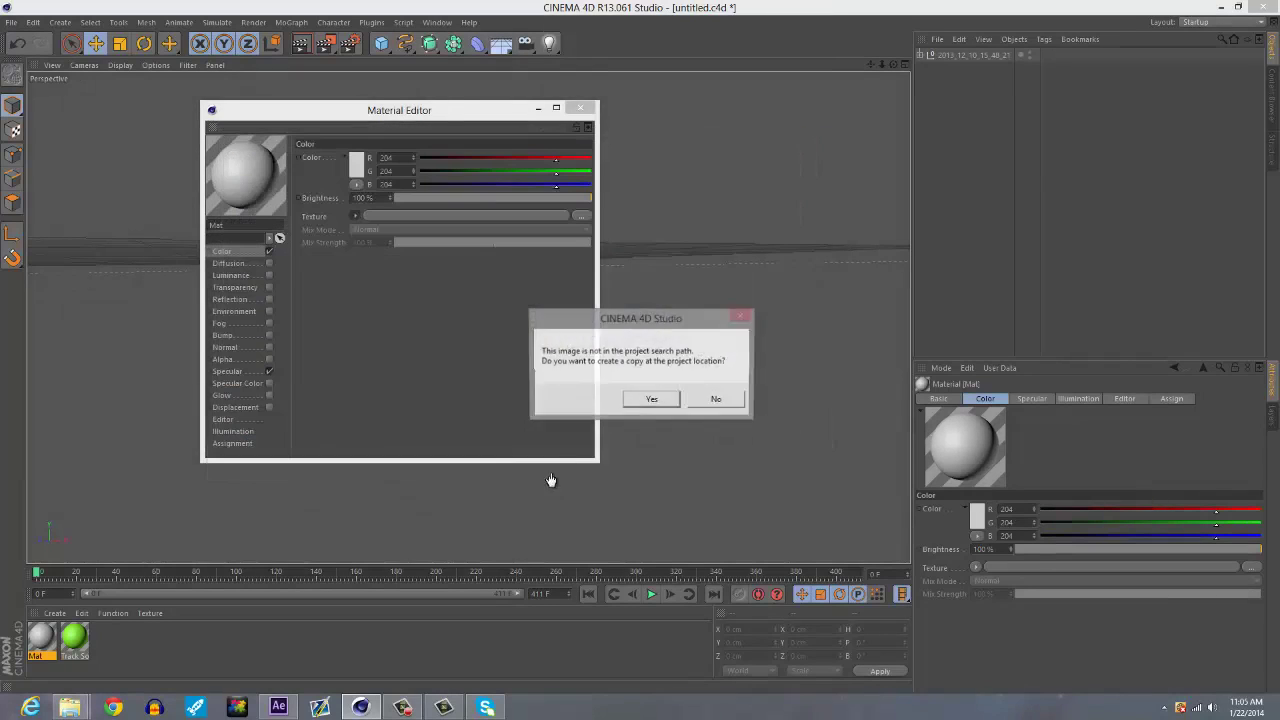
pyautogui.click(657, 397)
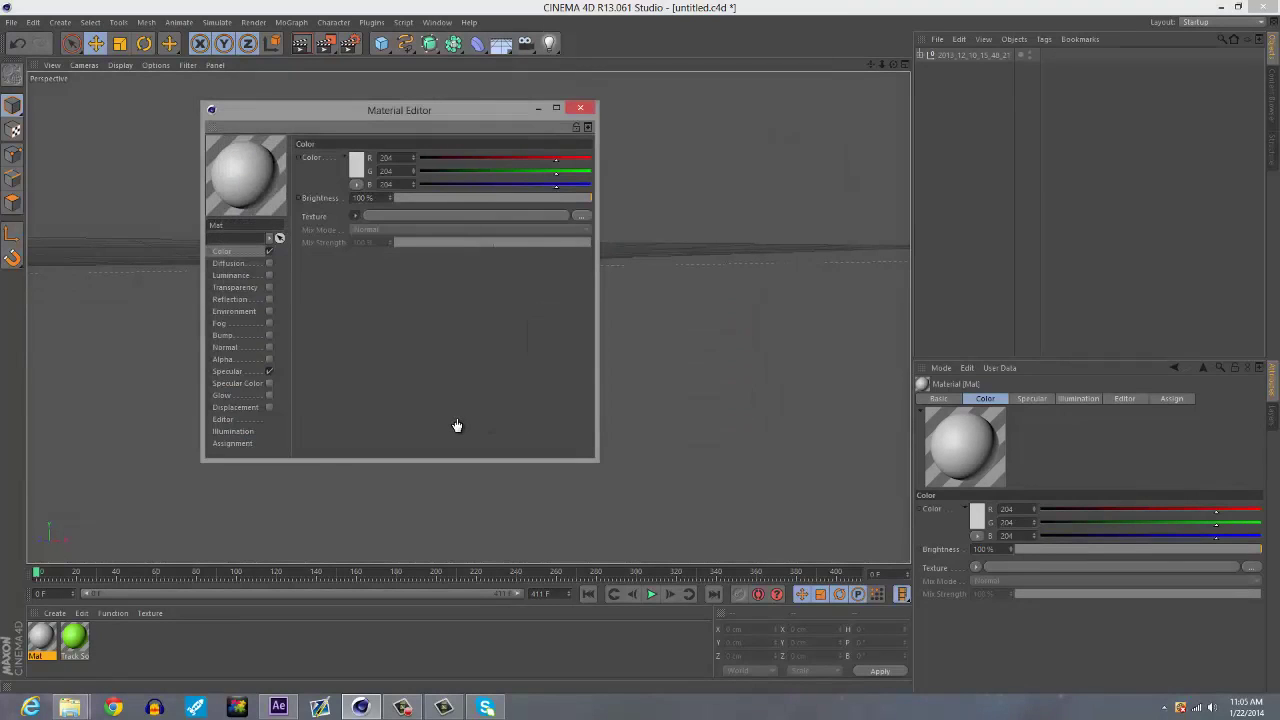
pyautogui.click(580, 107)
# - Add a Floor object and lower it onto the green track solid, at about Y -1860 cm and Z -641 cm
pyautogui.click(501, 43)
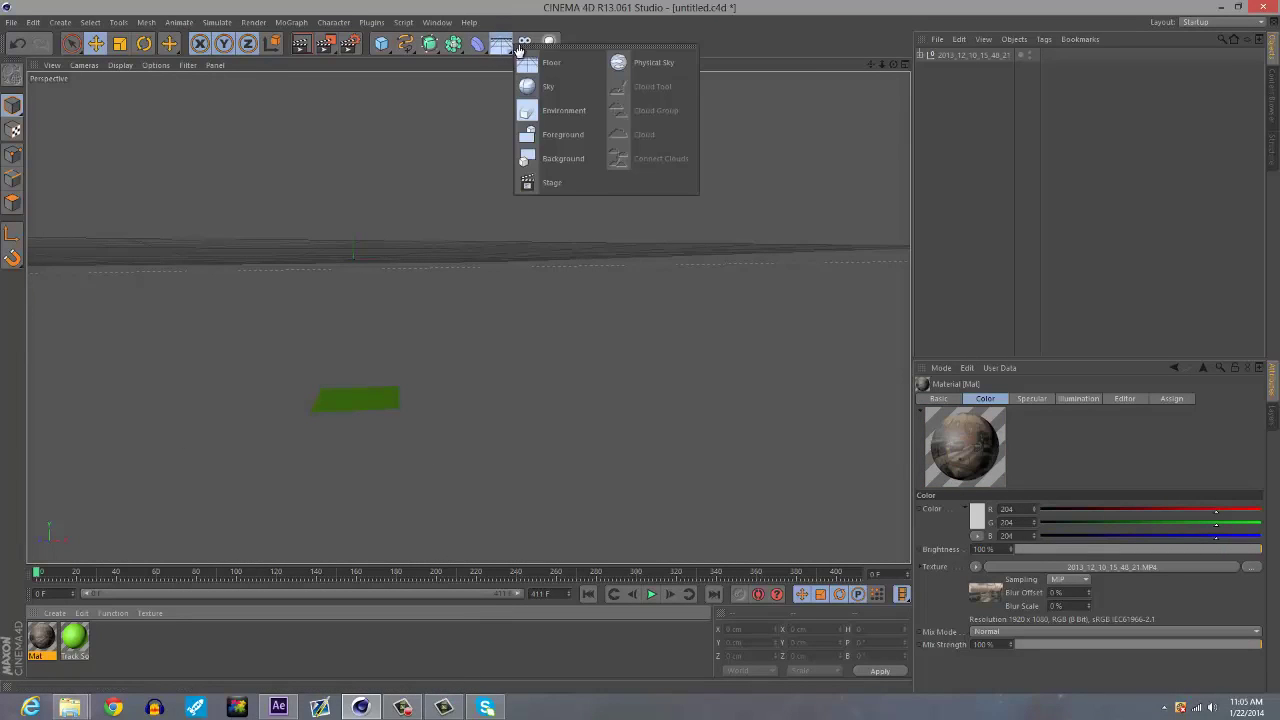
pyautogui.click(501, 43)
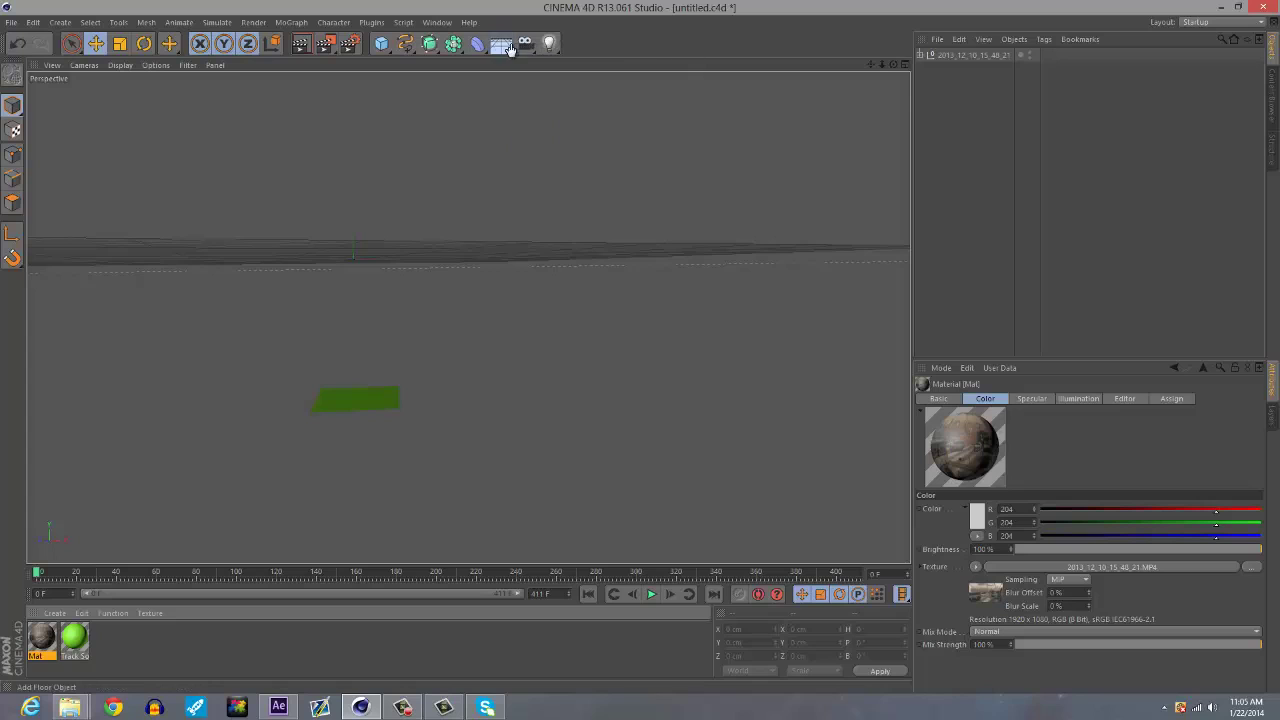
pyautogui.click(501, 43)
pyautogui.click(551, 62)
pyautogui.moveTo(348, 150); pyautogui.dragTo(326, 274)
pyautogui.moveTo(318, 377); pyautogui.dragTo(346, 376)
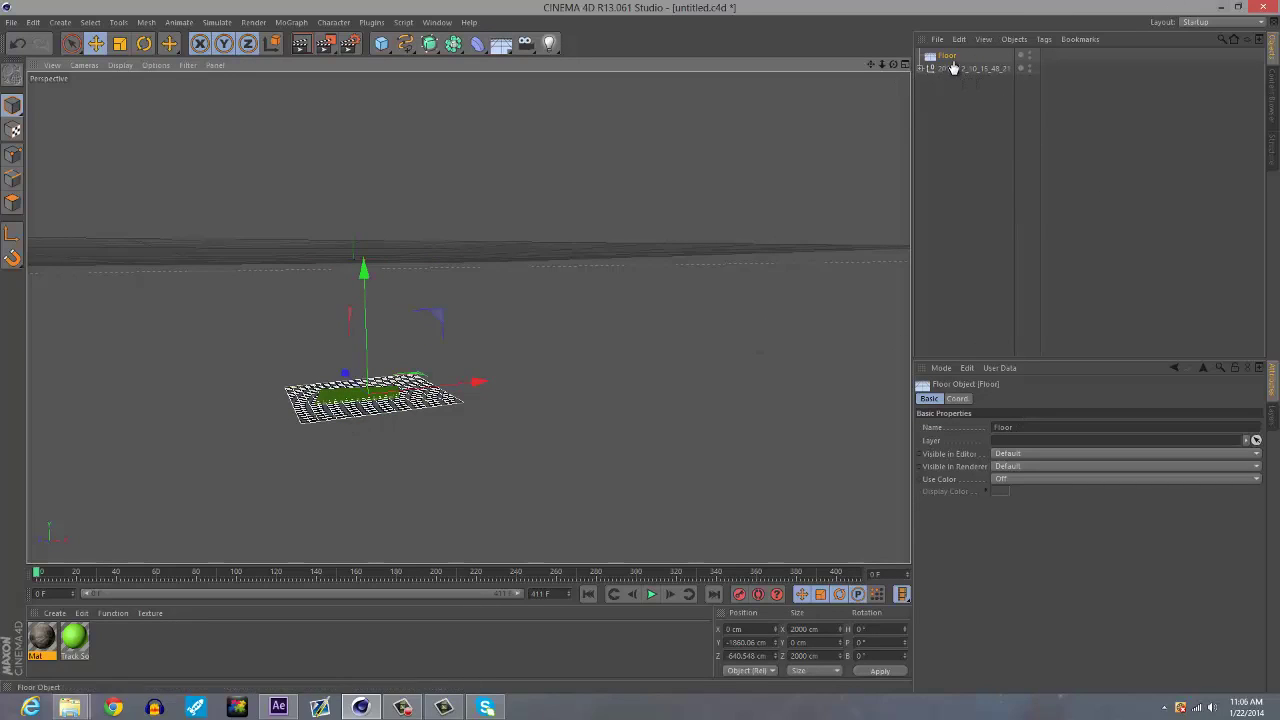
pyautogui.click(957, 399)
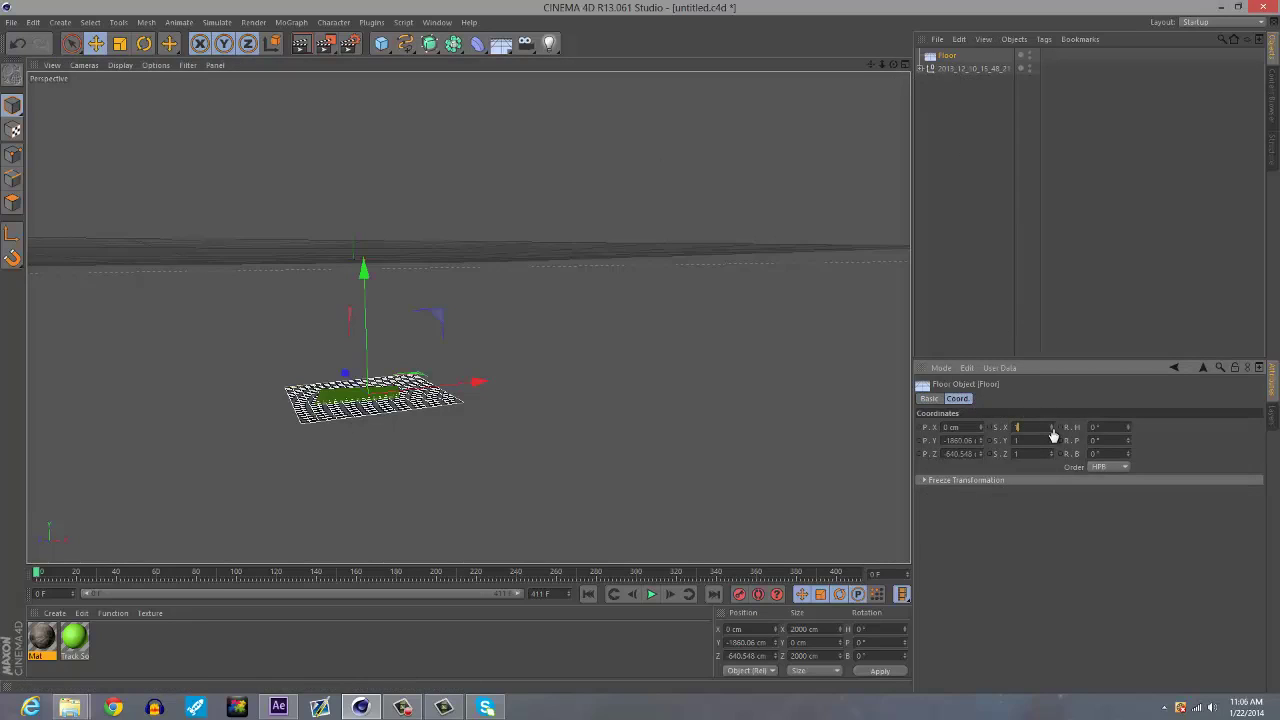
pyautogui.press('Return')
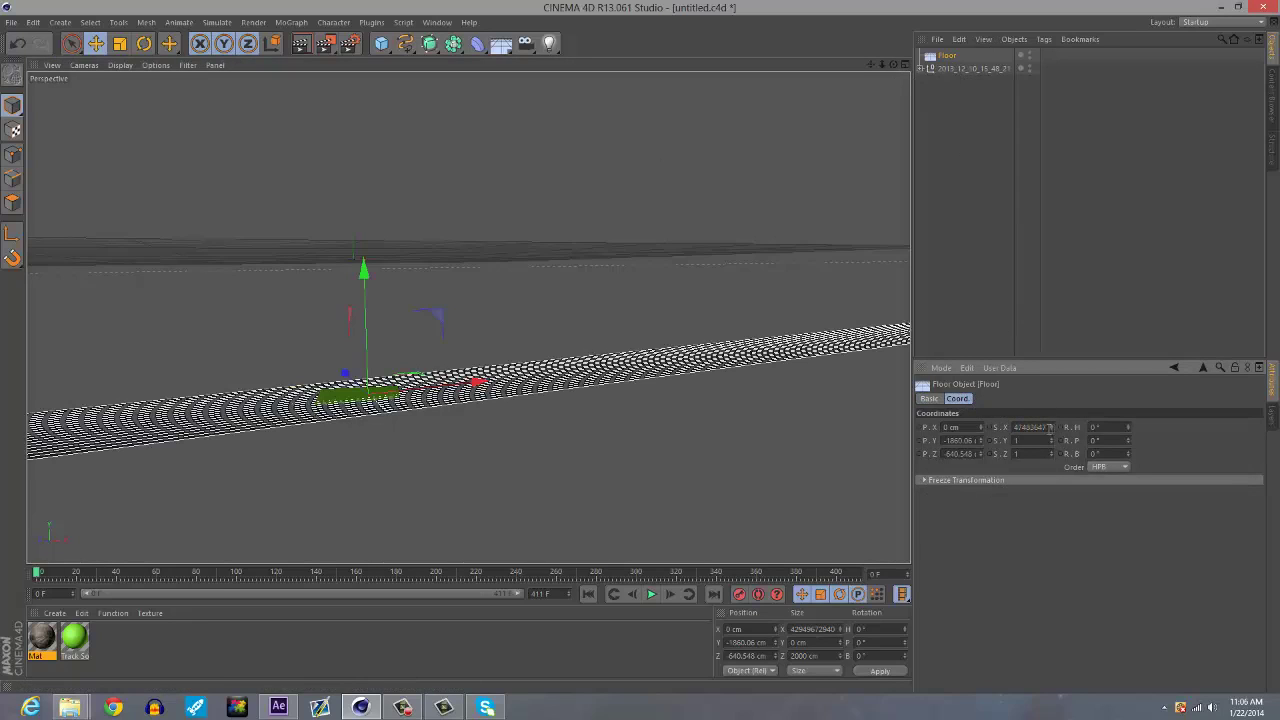
pyautogui.press('Return')
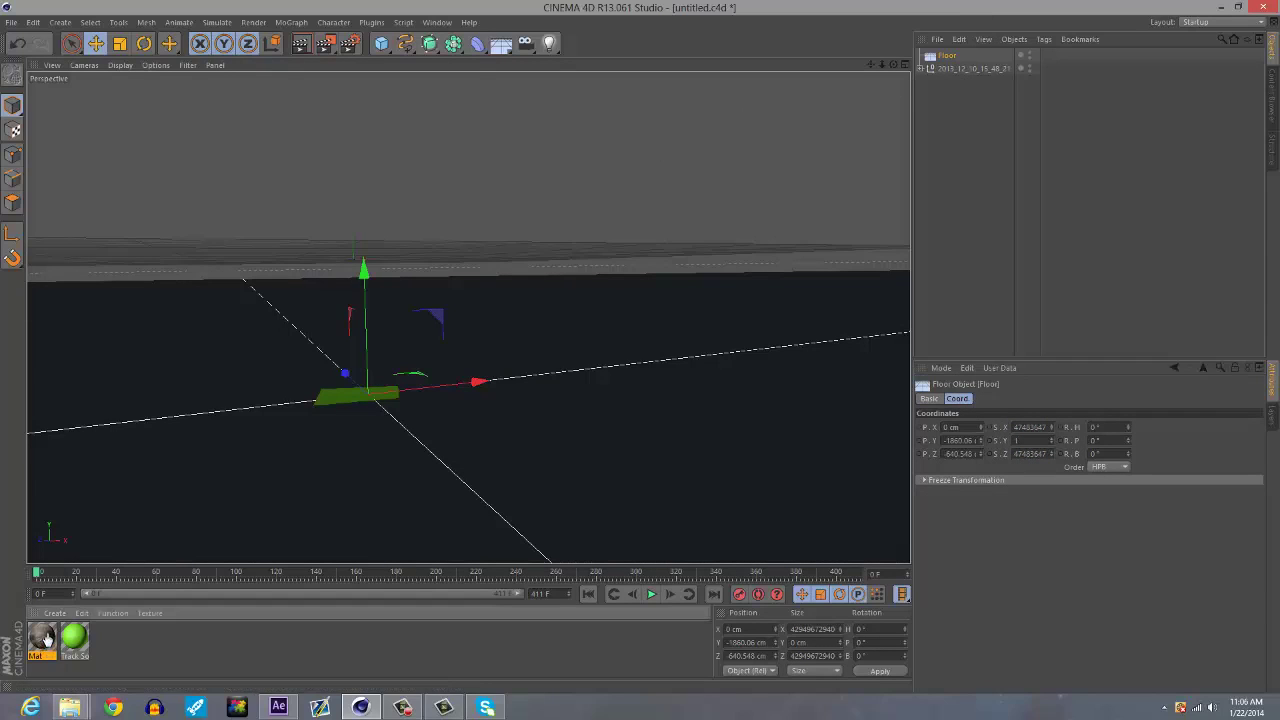
# - Apply the footage material Mat to the floor and set its texture projection to Frontal
pyautogui.moveTo(1009, 15); pyautogui.dragTo(958, 56)
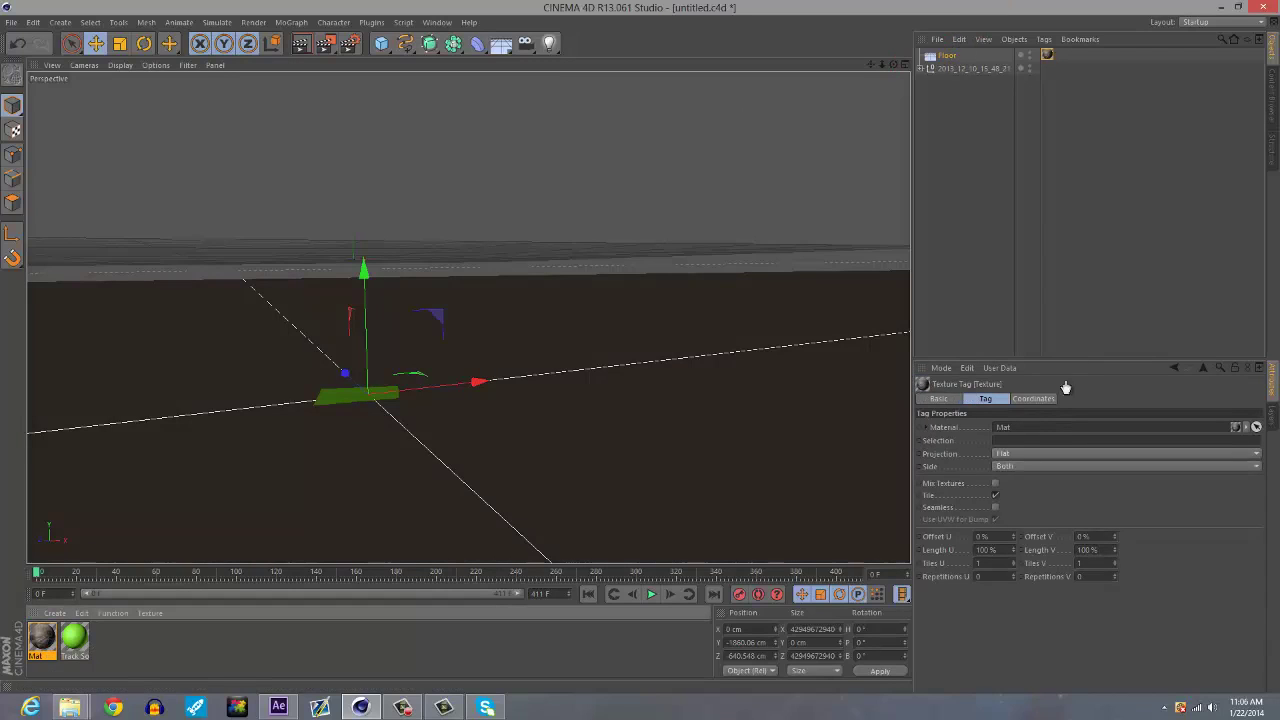
pyautogui.click(1105, 458)
pyautogui.click(1060, 525)
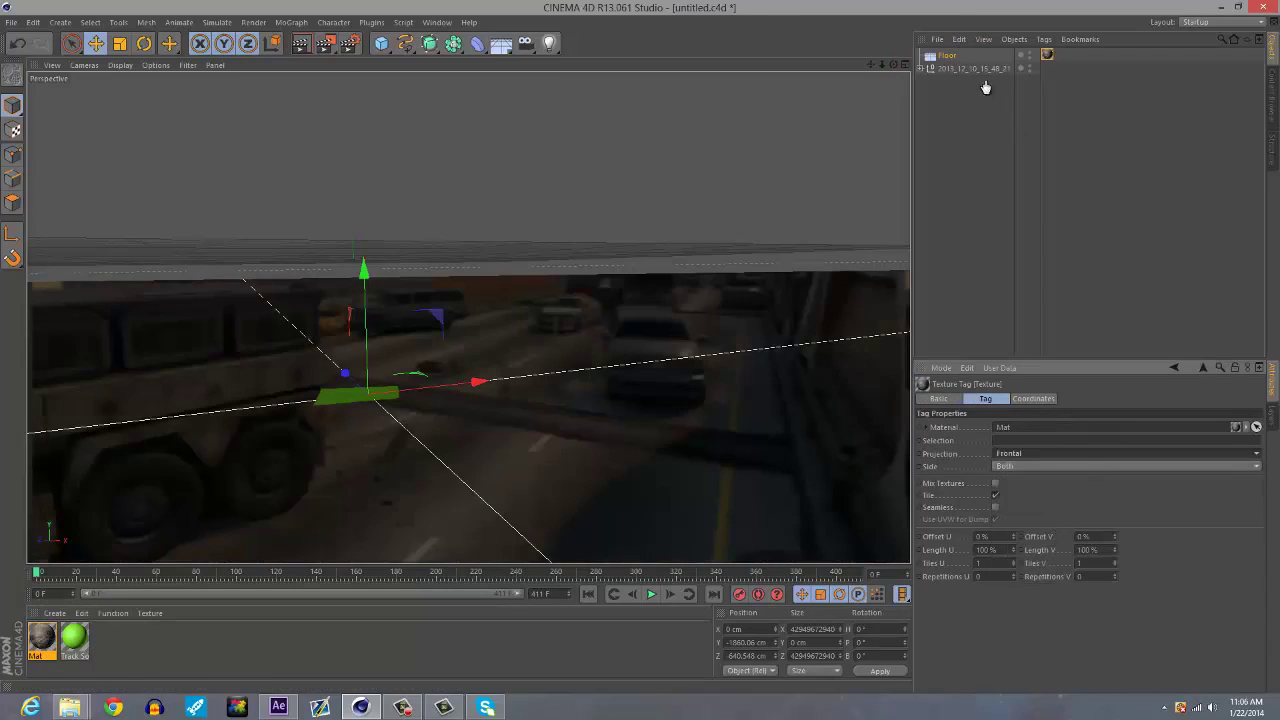
# - Add a Compositing tag to the floor, disable Self Shadowing and enable Compositing Background
pyautogui.rightClick(946, 56)
pyautogui.moveTo(992, 63)
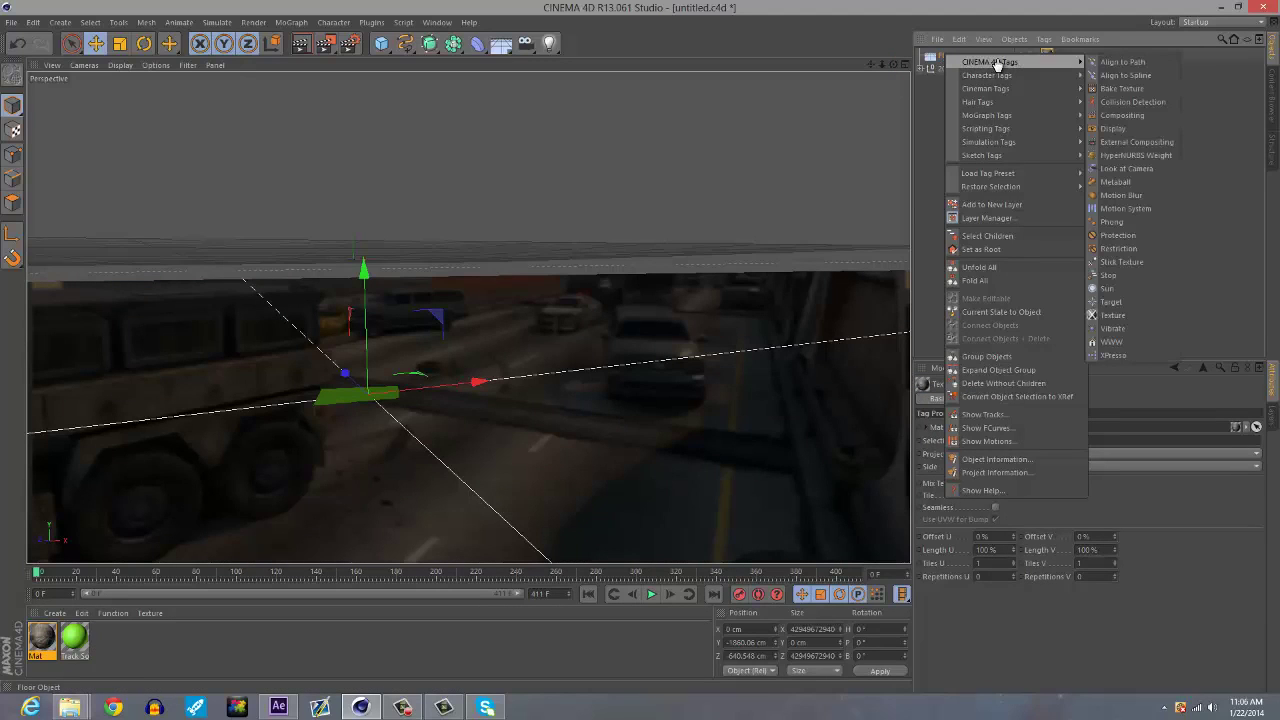
pyautogui.click(1135, 116)
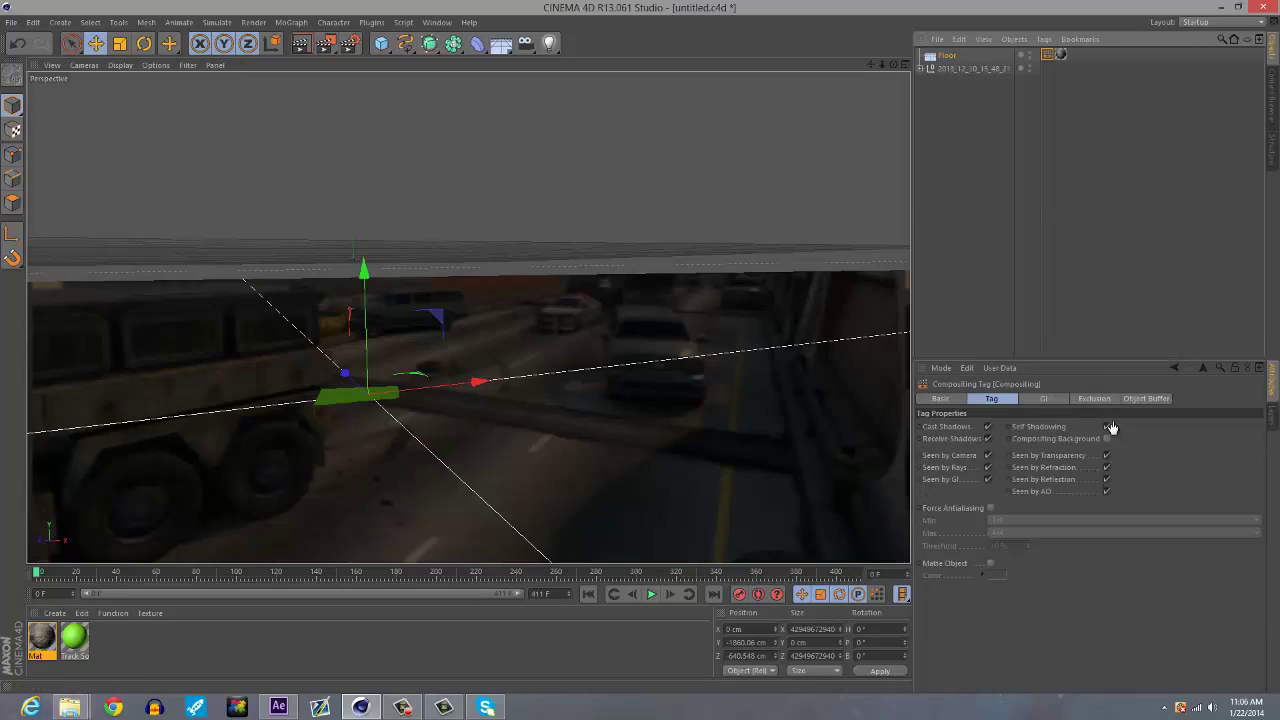
pyautogui.click(1106, 428)
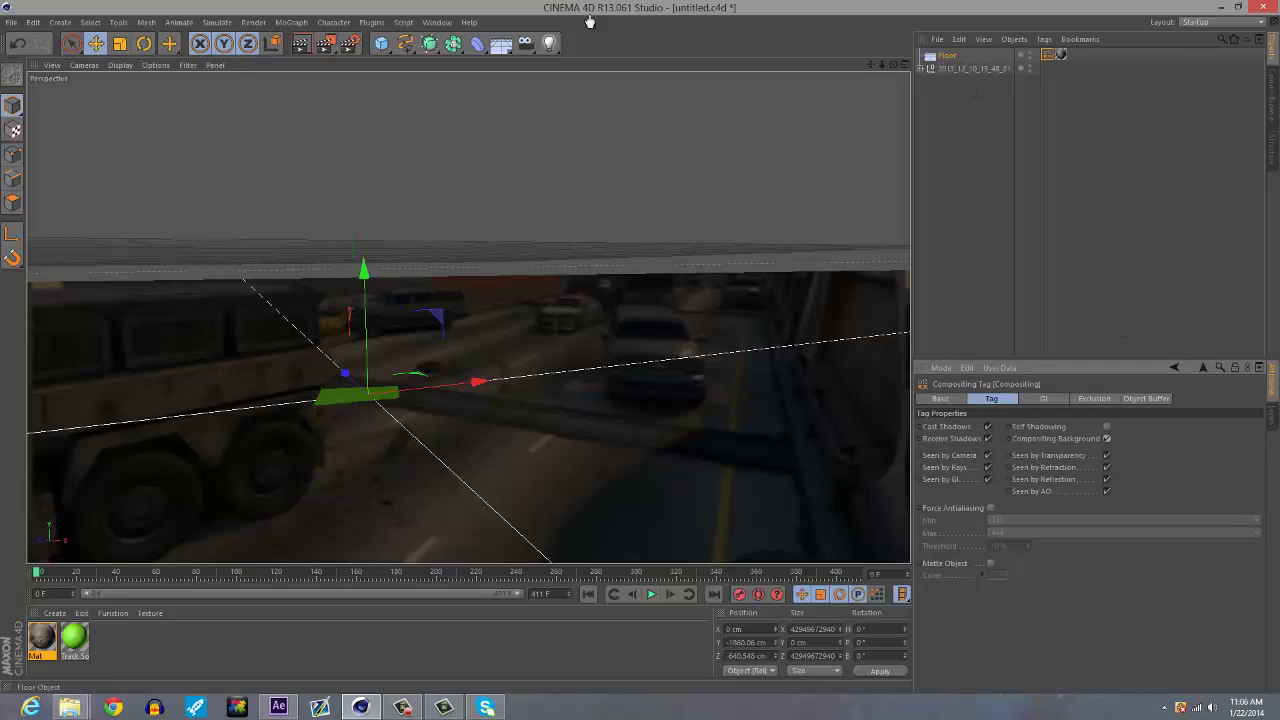
# - Duplicate the floor, raise the copy to about Y 6259 cm as the sky plane, and render the view to check it
pyautogui.click(946, 56)
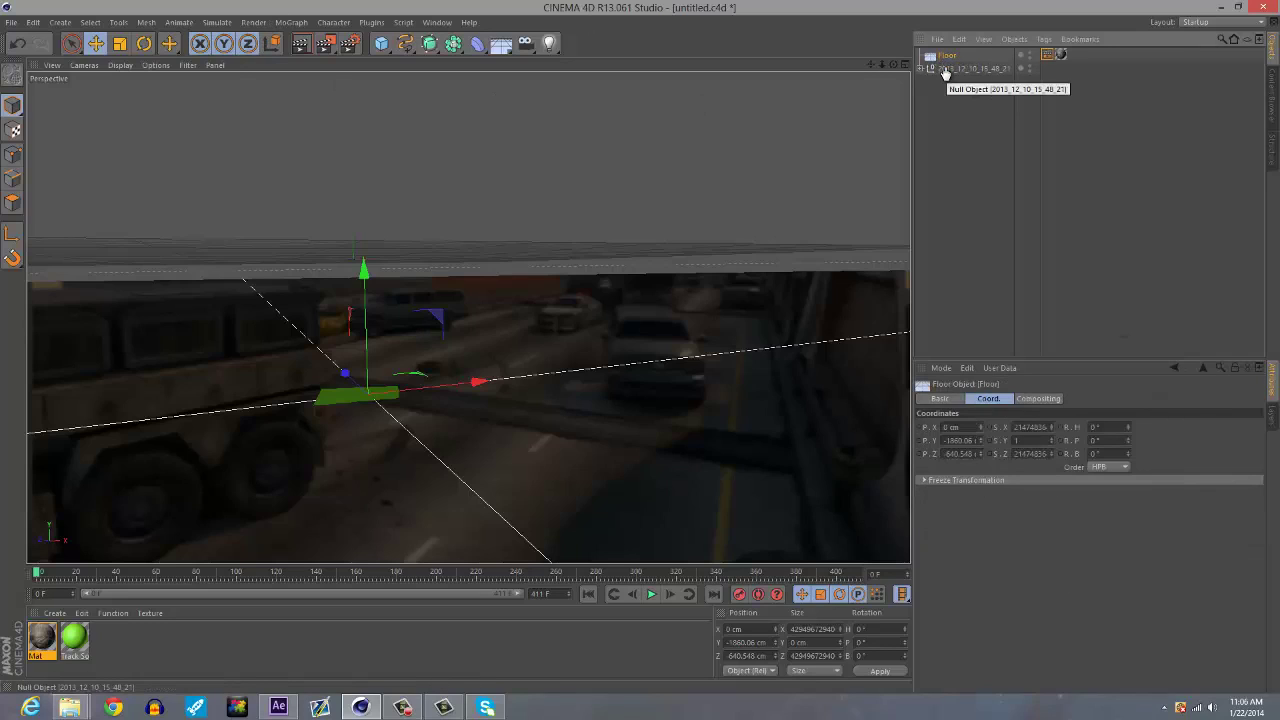
pyautogui.hotkey('ctrl', 'c')
pyautogui.hotkey('ctrl', 'v')
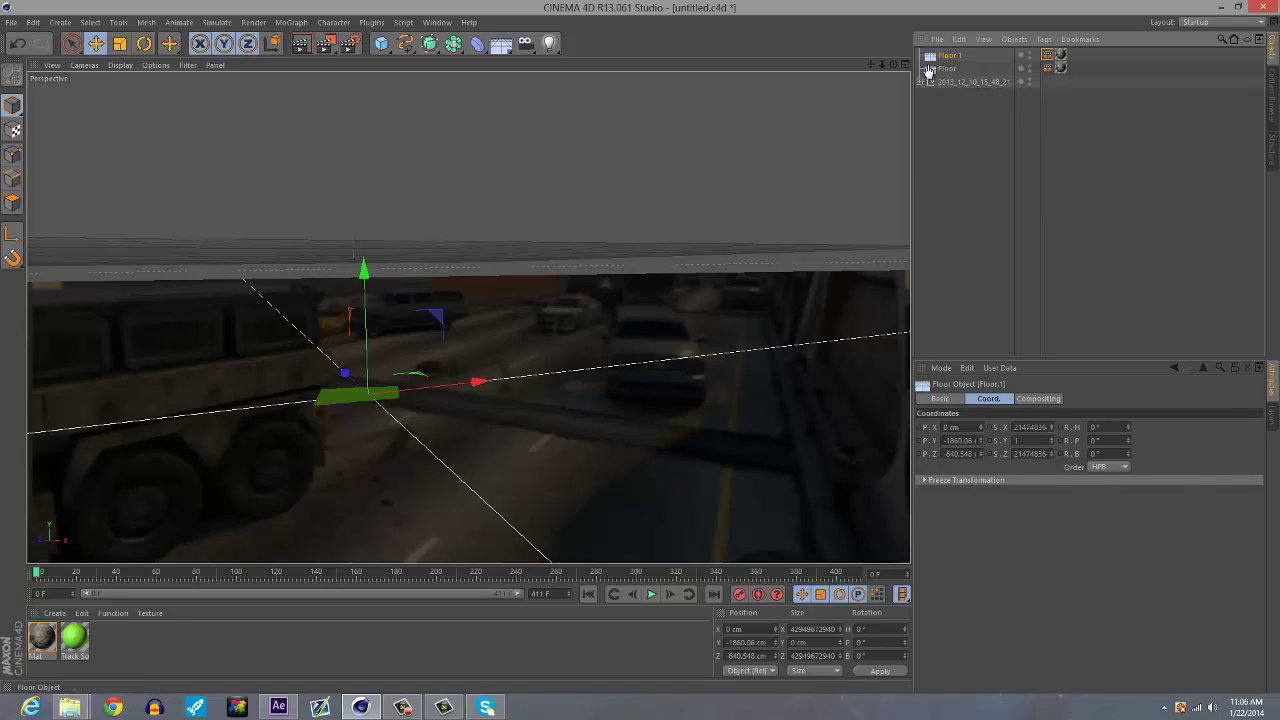
pyautogui.moveTo(358, 290); pyautogui.dragTo(640, 351)
pyautogui.click(300, 43)
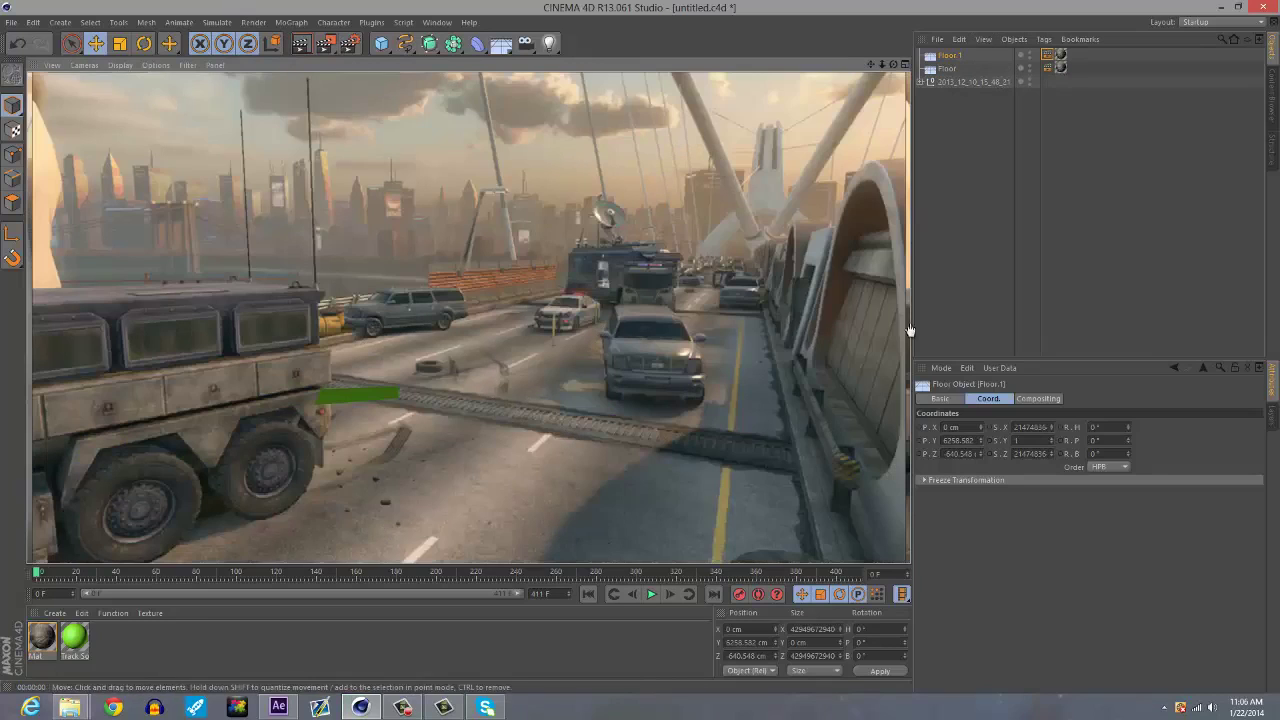
pyautogui.click(667, 243)
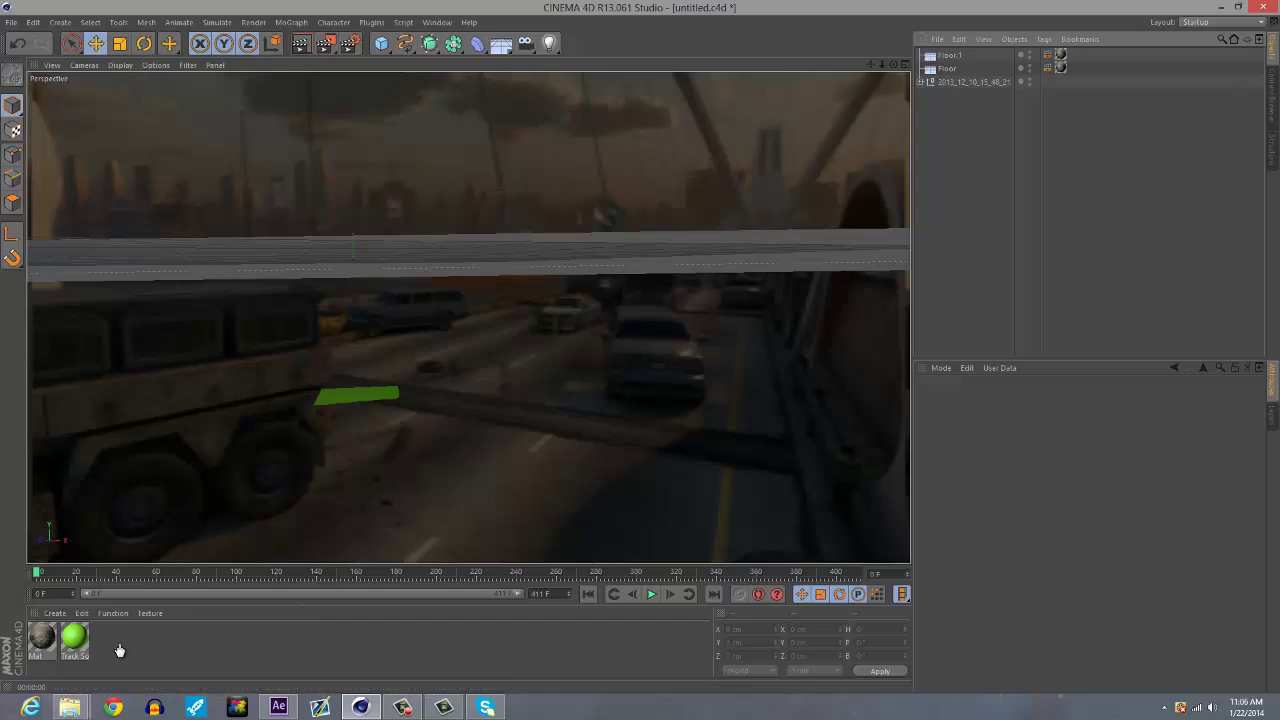
# - Add a MoText object and move it close to the green track solid, at about X -819 cm and Z -2212 cm
pyautogui.click(304, 23)
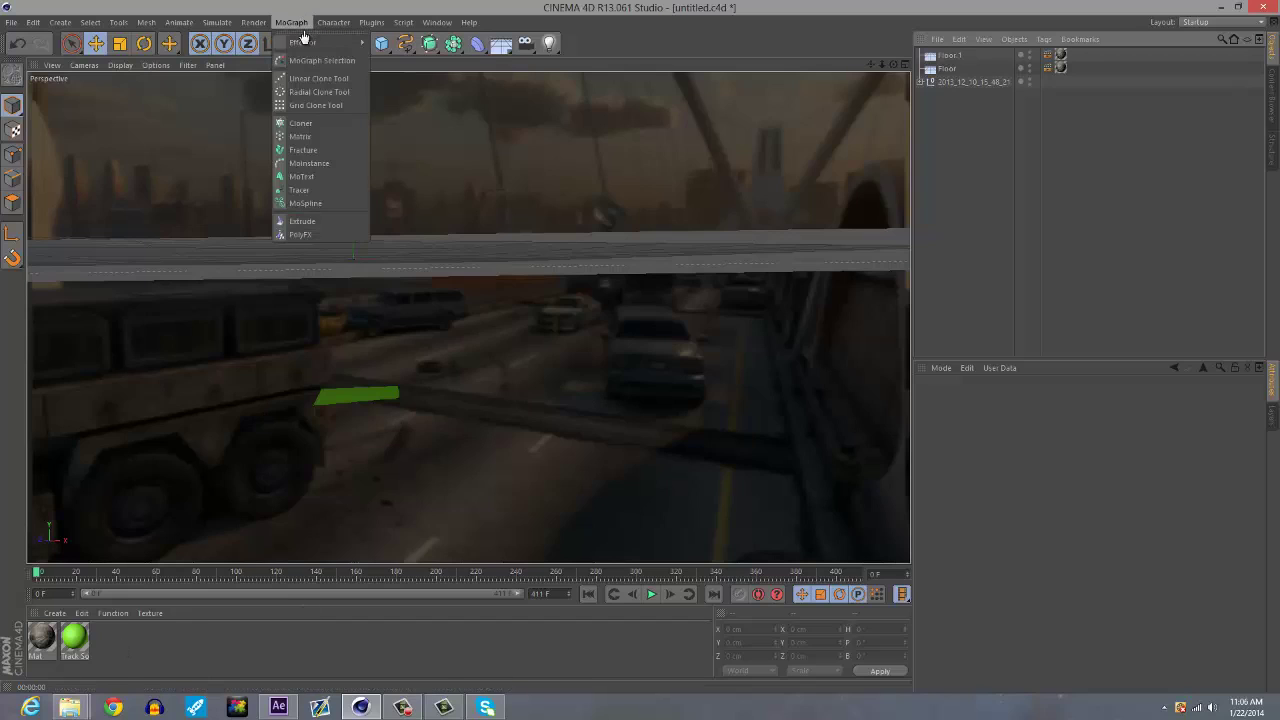
pyautogui.click(301, 176)
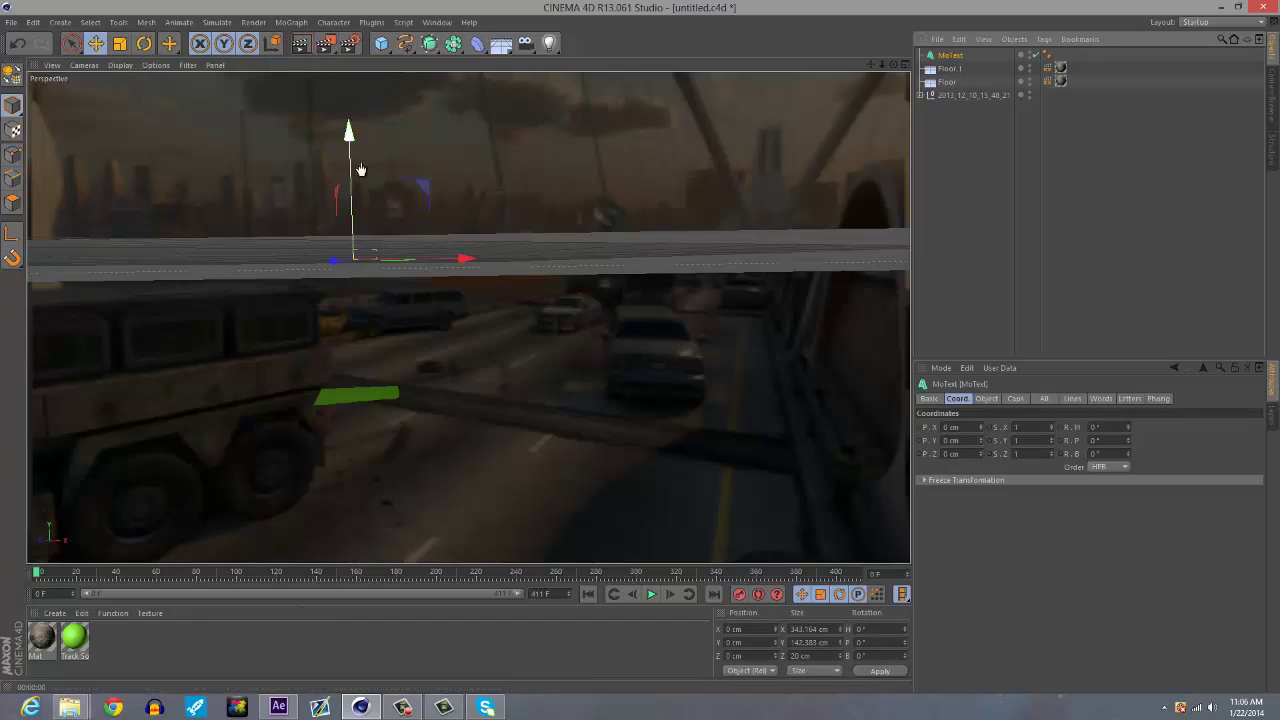
pyautogui.moveTo(463, 259); pyautogui.dragTo(601, 252)
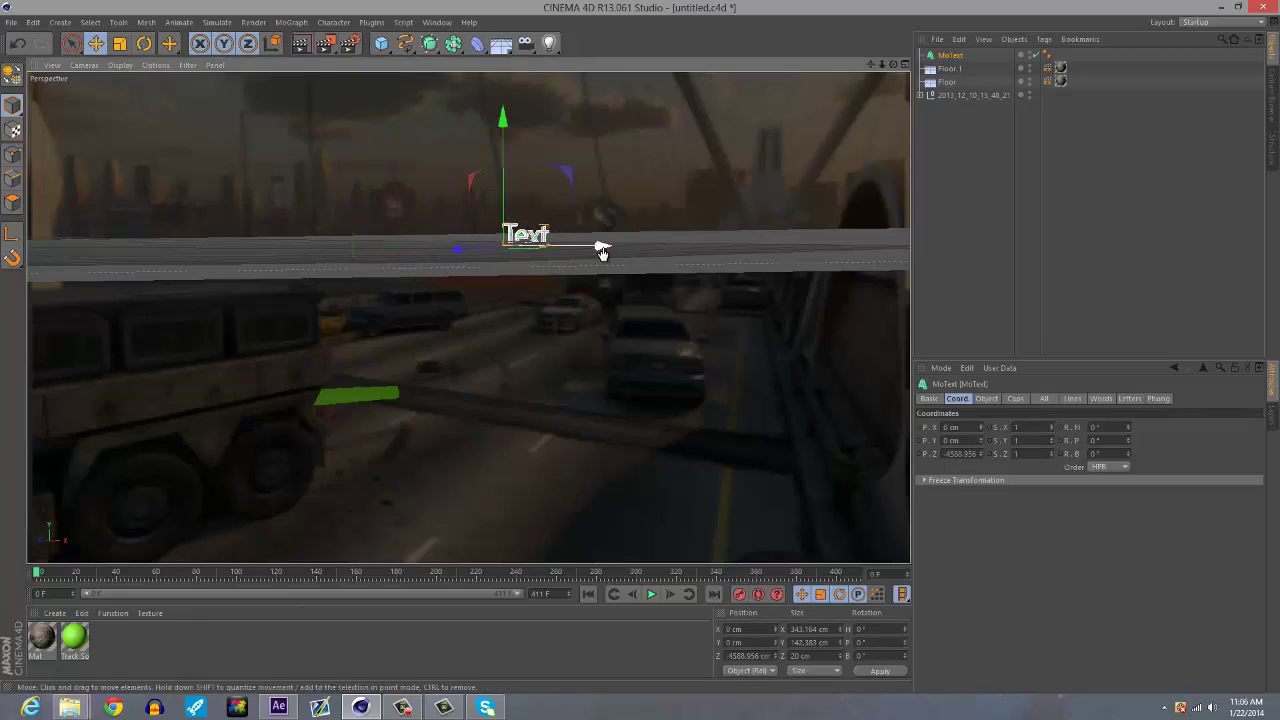
pyautogui.moveTo(481, 236); pyautogui.dragTo(344, 384)
pyautogui.moveTo(348, 265); pyautogui.dragTo(371, 302)
pyautogui.moveTo(333, 392); pyautogui.dragTo(307, 362)
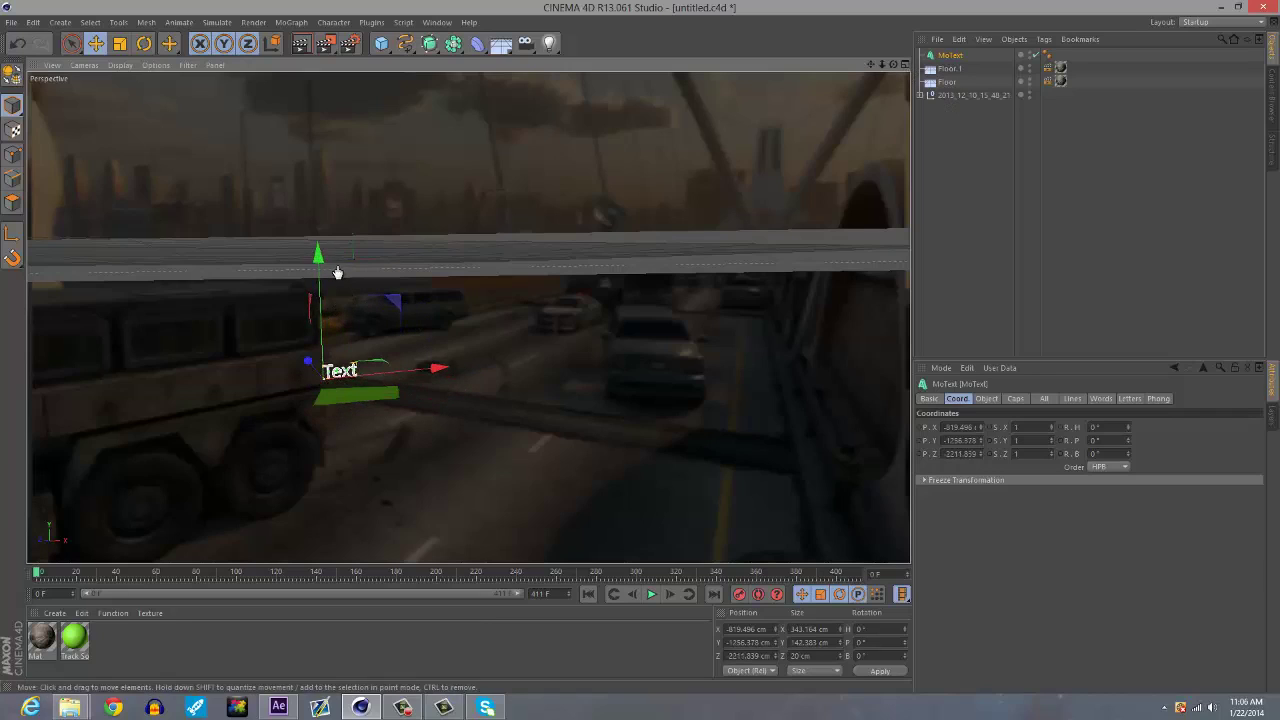
# - Fine-tune the text's position so it stands on the green solid, at about X -539 cm, Y -1800 cm and Z -850 cm
pyautogui.moveTo(337, 272); pyautogui.dragTo(337, 303)
pyautogui.moveTo(310, 392); pyautogui.dragTo(294, 331)
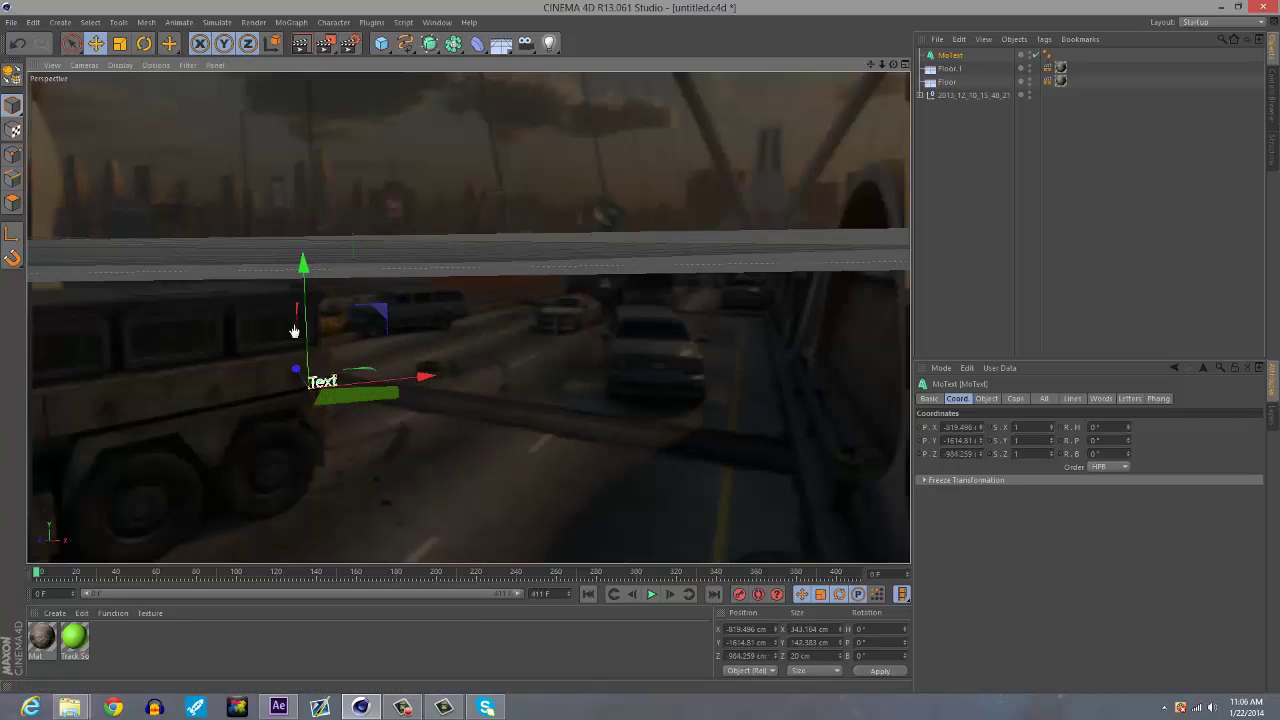
pyautogui.moveTo(304, 268); pyautogui.dragTo(308, 297)
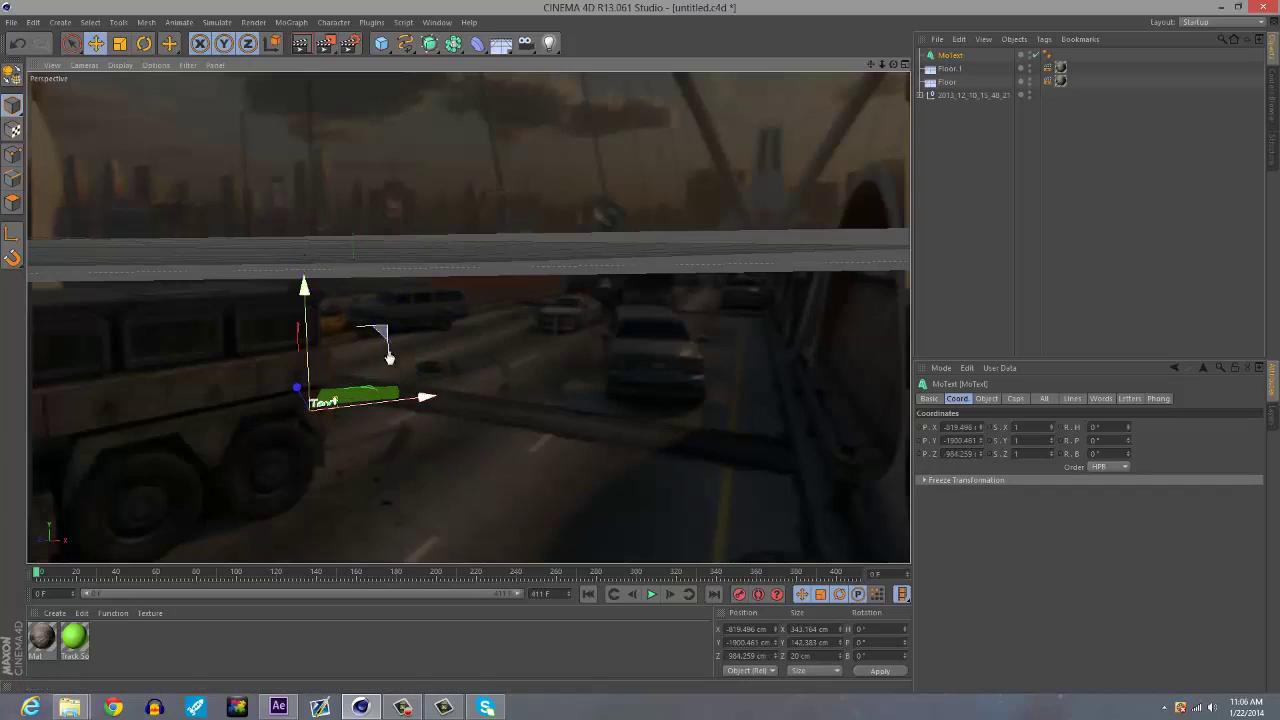
pyautogui.moveTo(423, 400); pyautogui.dragTo(454, 391)
pyautogui.moveTo(331, 383); pyautogui.dragTo(334, 375)
pyautogui.moveTo(336, 277); pyautogui.dragTo(337, 296)
pyautogui.moveTo(337, 388); pyautogui.dragTo(325, 376)
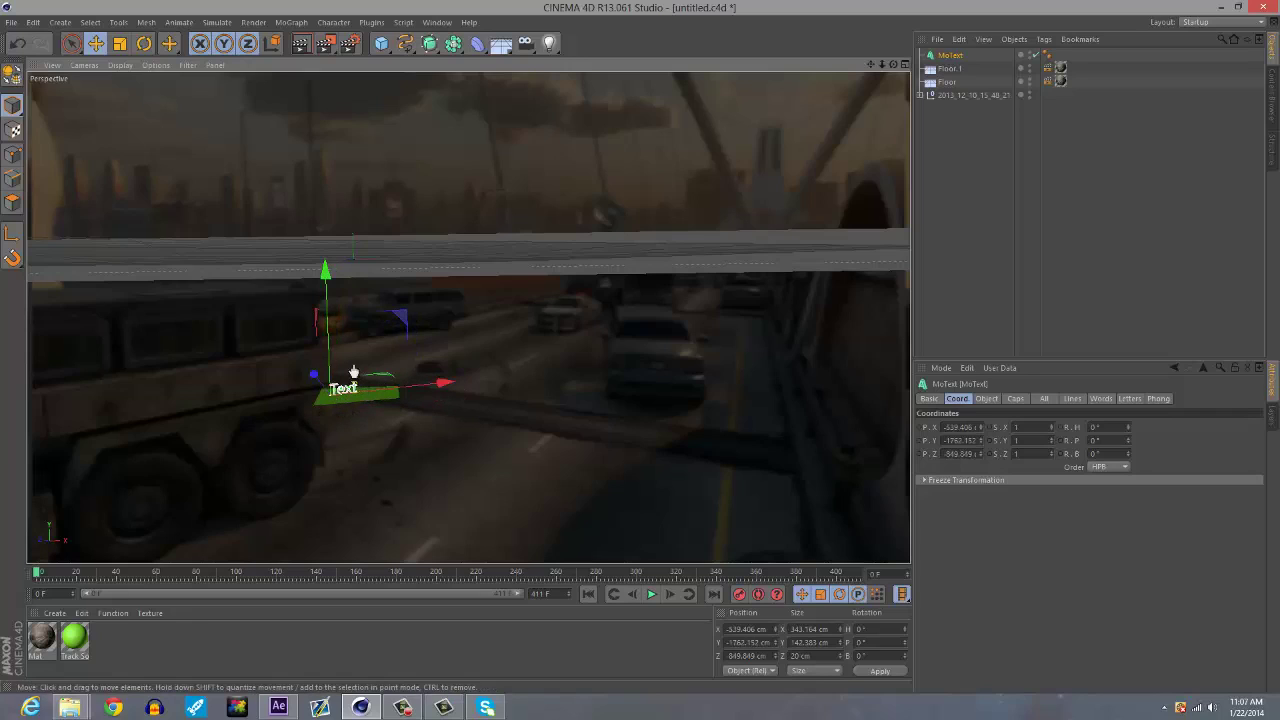
pyautogui.moveTo(326, 275); pyautogui.dragTo(305, 302)
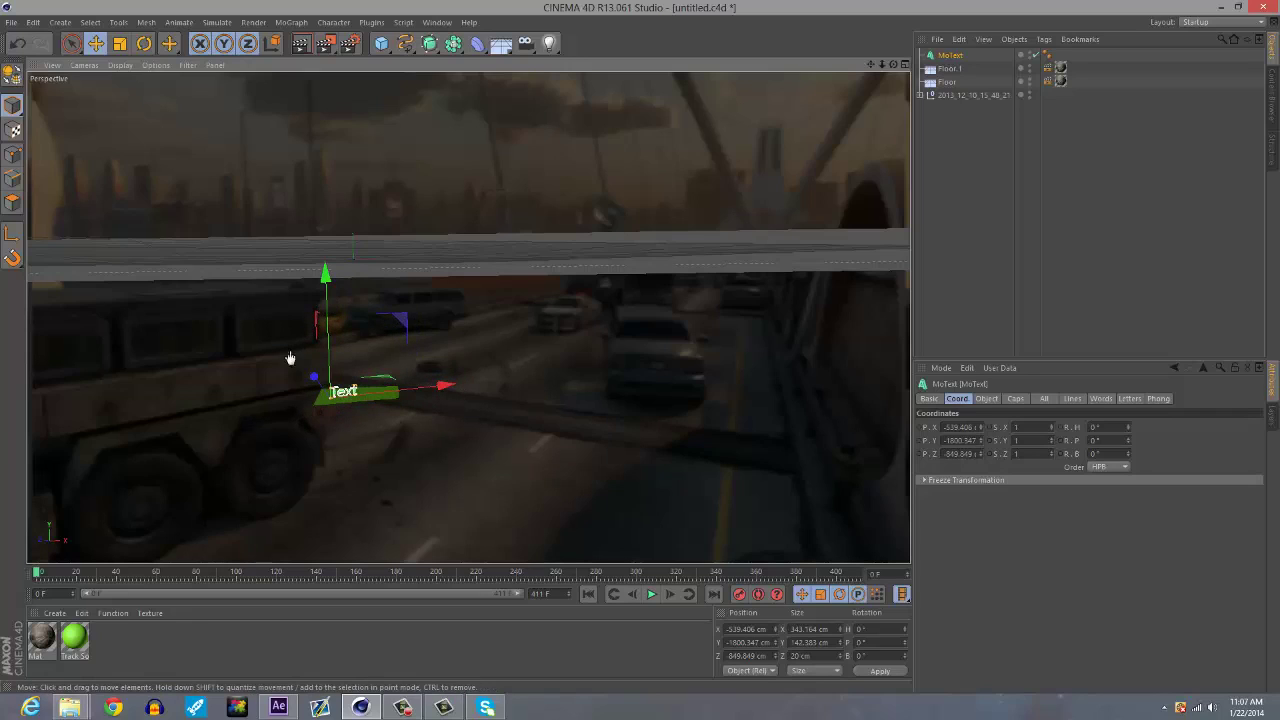
# - Move the text along X toward the middle of the road and scale it up to about 4664 cm wide
pyautogui.moveTo(410, 395); pyautogui.dragTo(676, 340)
pyautogui.click(119, 43)
pyautogui.moveTo(563, 364); pyautogui.dragTo(696, 341)
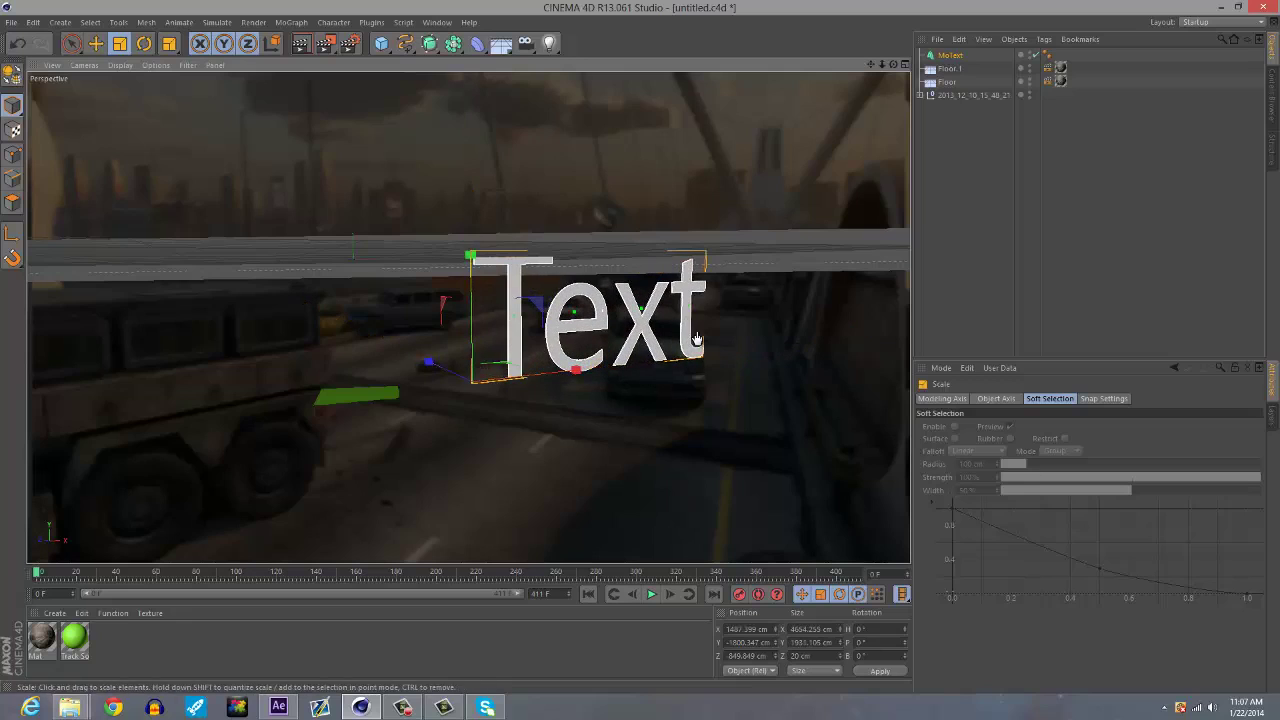
# - Move the text along X to about -123 cm and scale it down to about 3370 cm wide, checking in a render
pyautogui.click(95, 43)
pyautogui.moveTo(595, 397); pyautogui.dragTo(476, 380)
pyautogui.hotkey('ctrl', 'r')
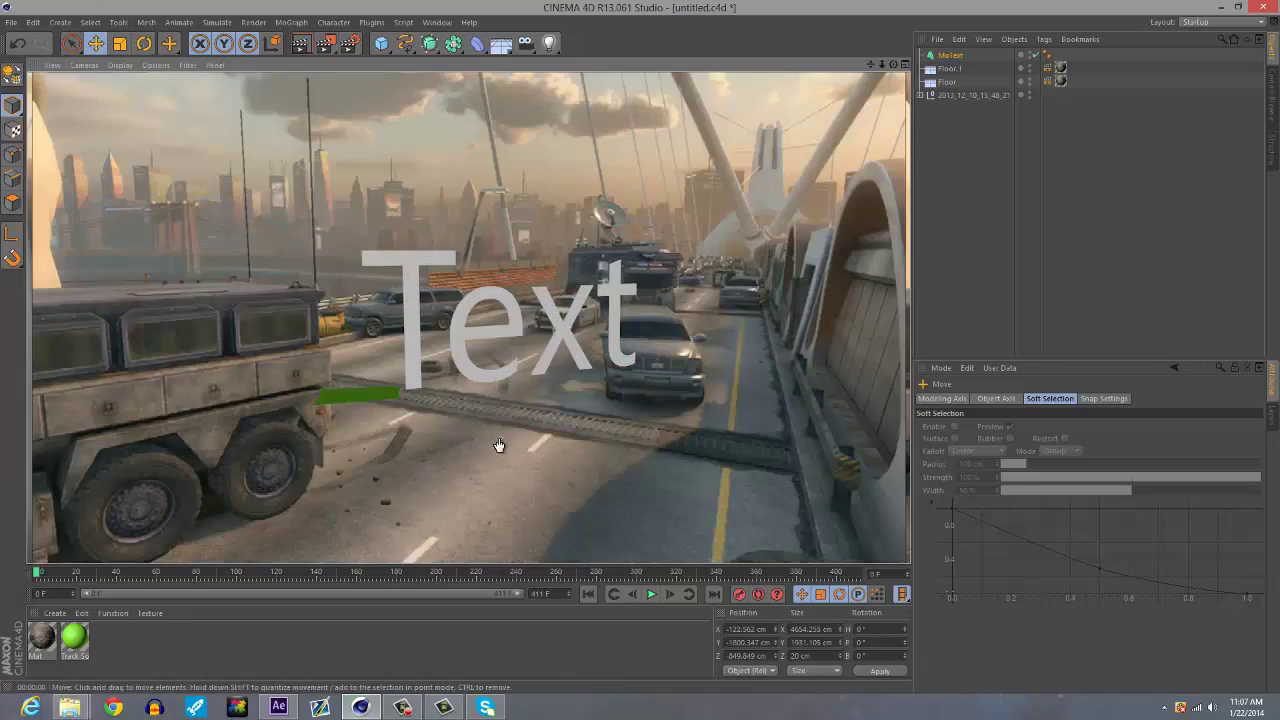
pyautogui.click(119, 43)
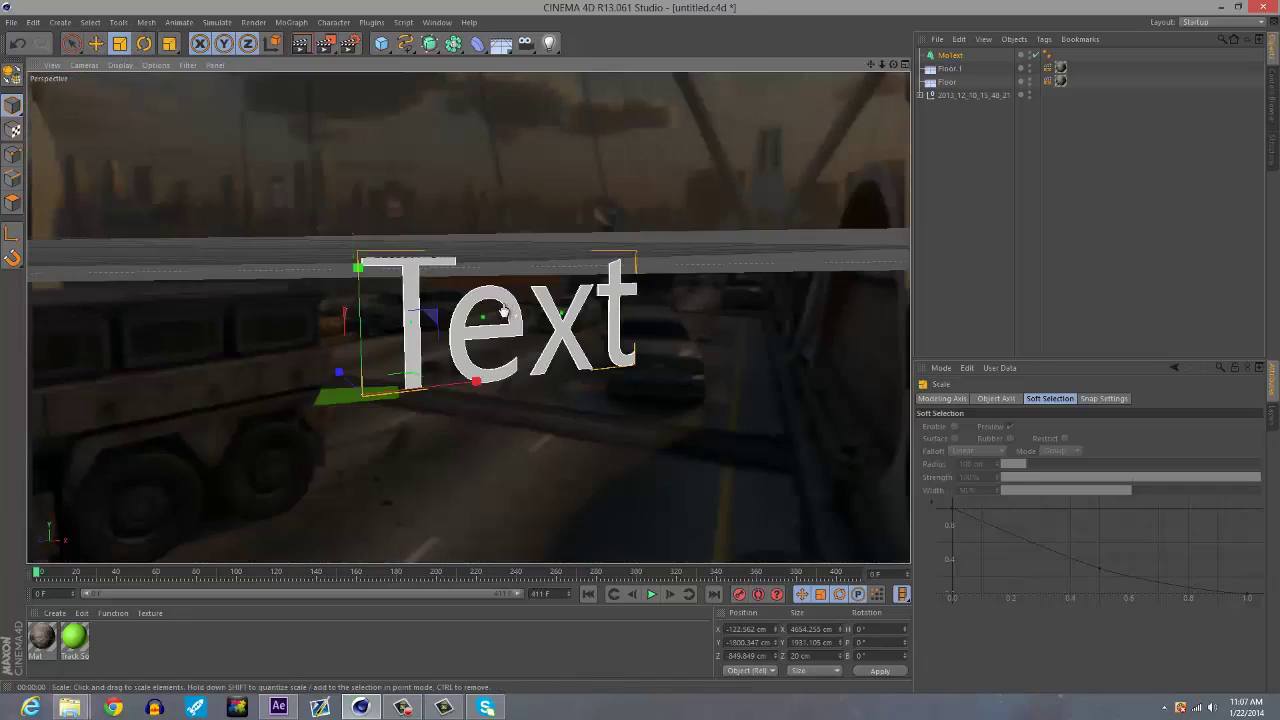
pyautogui.moveTo(495, 308); pyautogui.dragTo(345, 323)
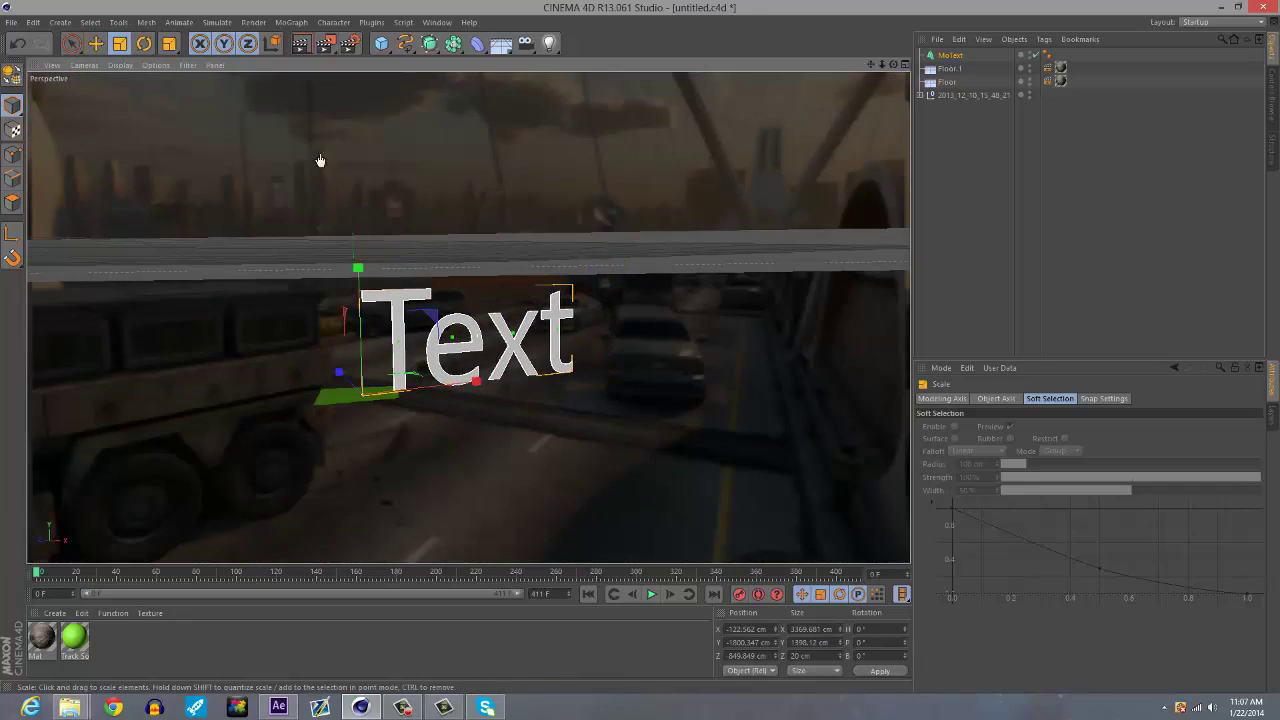
pyautogui.click(300, 43)
# - Set the MoText object's depth to 300 and change its font to Bebas
pyautogui.click(950, 55)
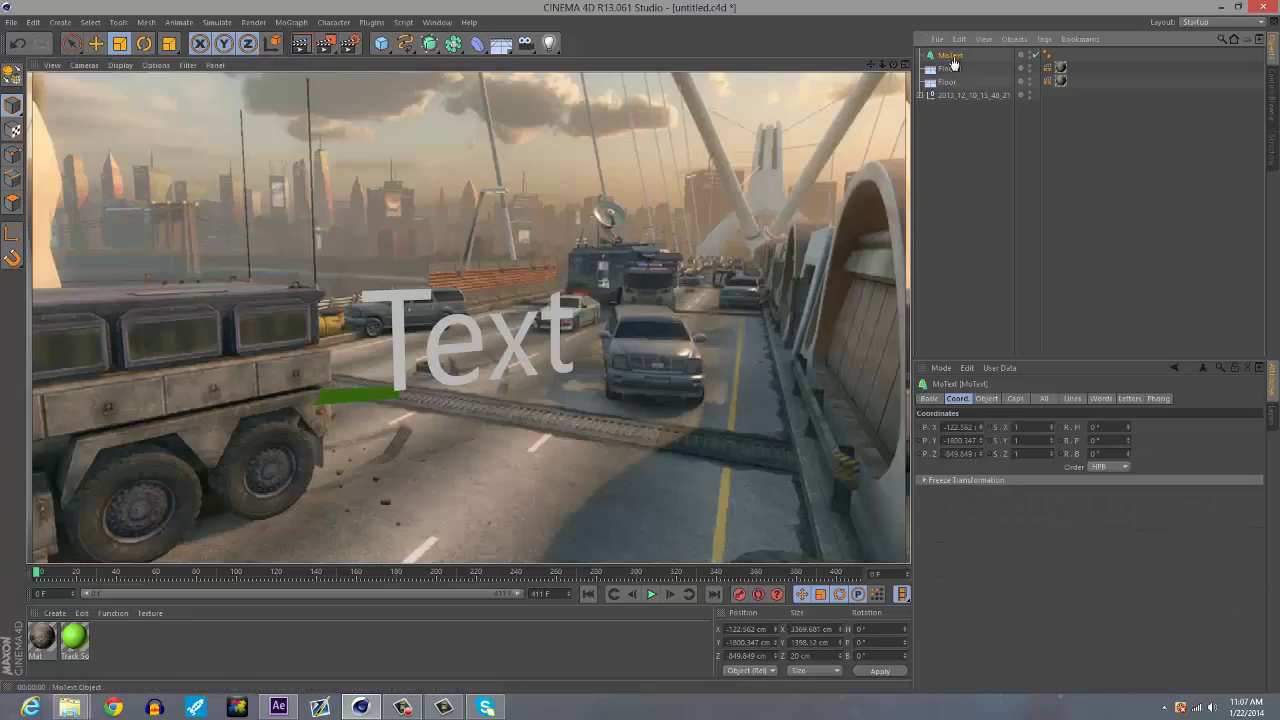
pyautogui.click(986, 399)
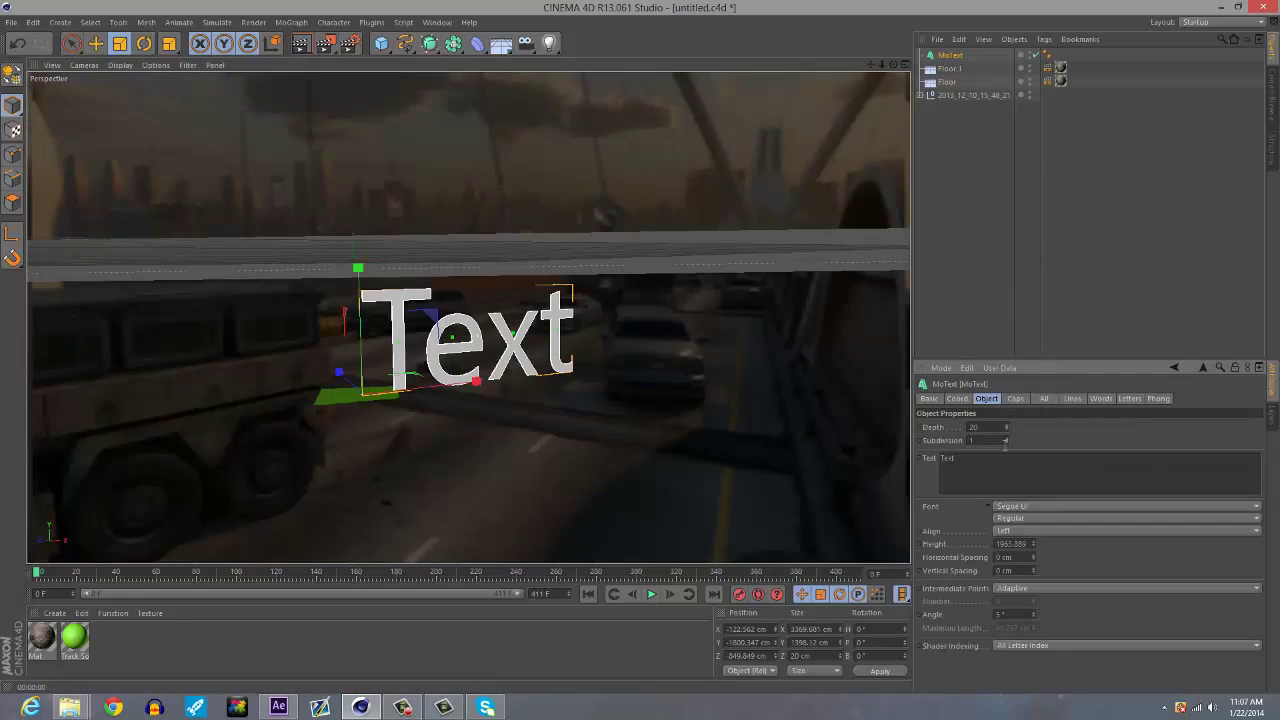
pyautogui.click(972, 427)
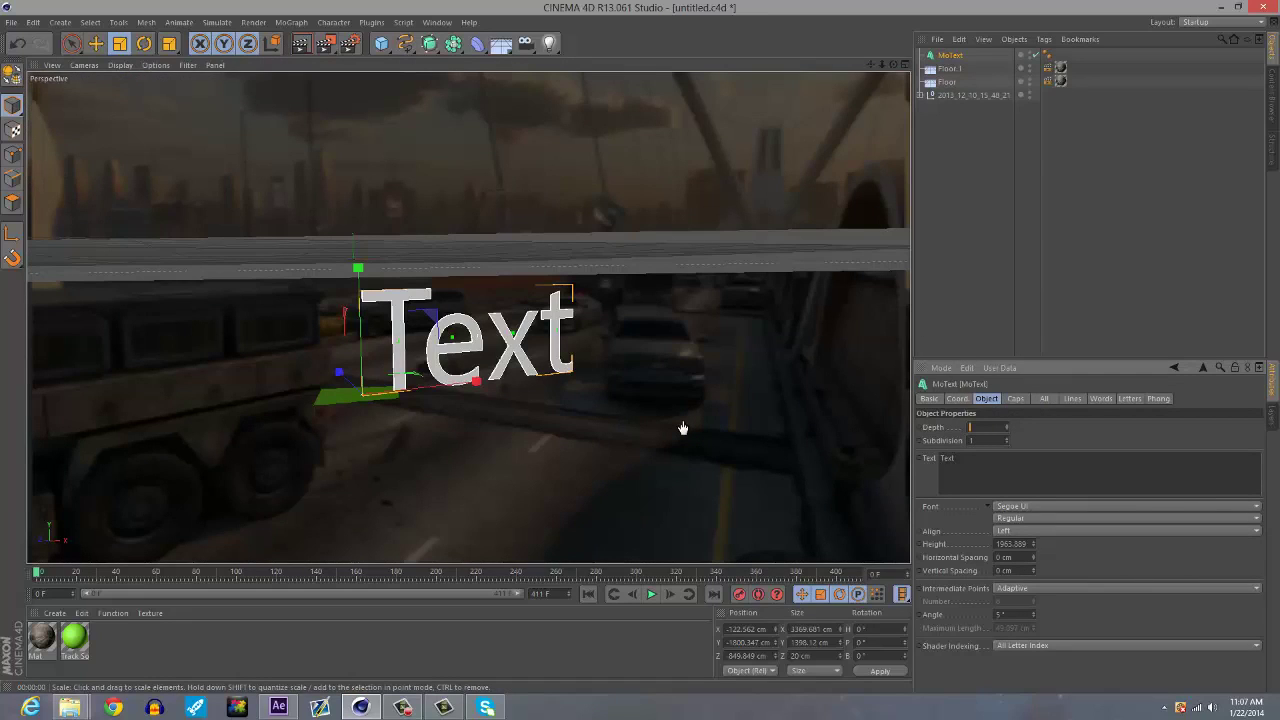
pyautogui.press('Return')
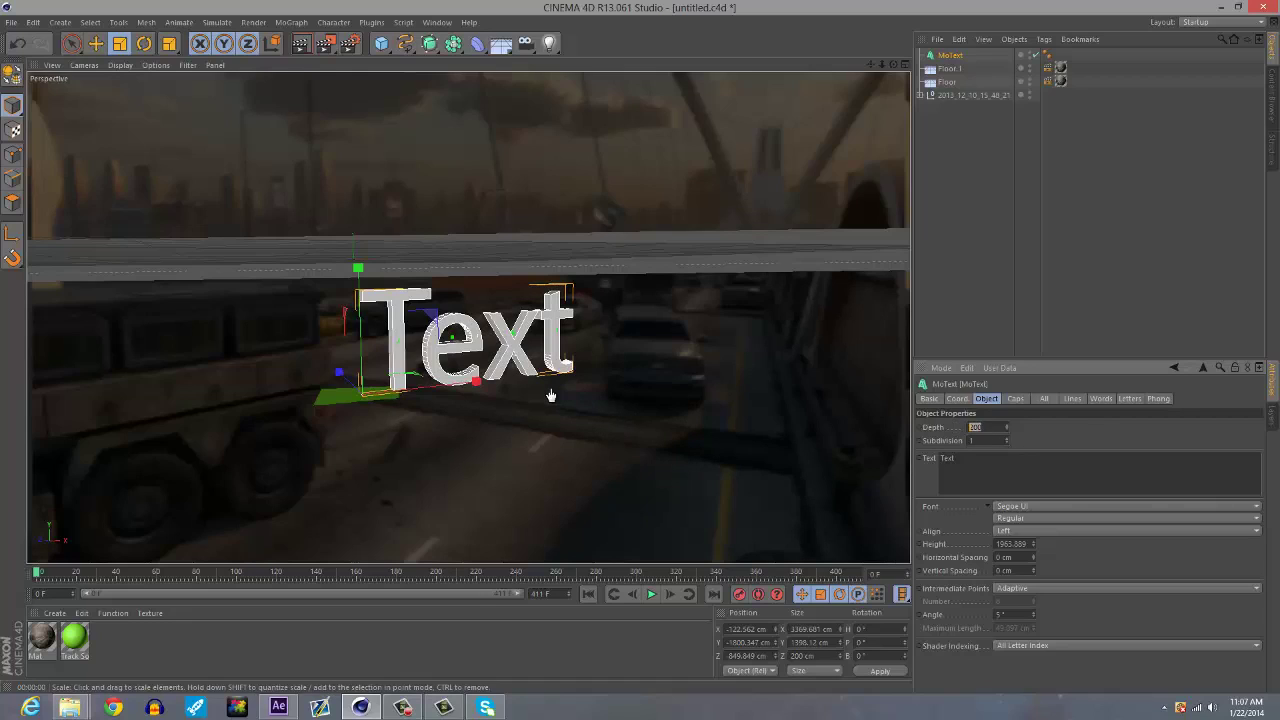
pyautogui.press('Return')
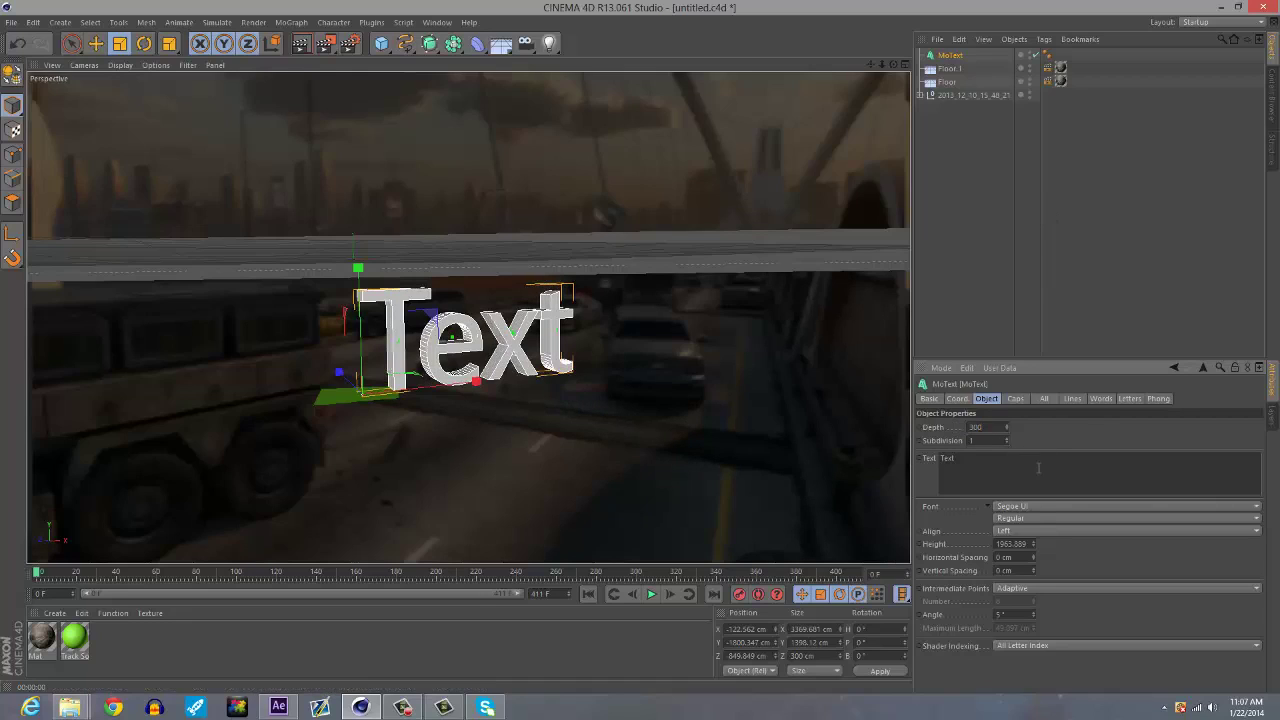
pyautogui.click(1076, 508)
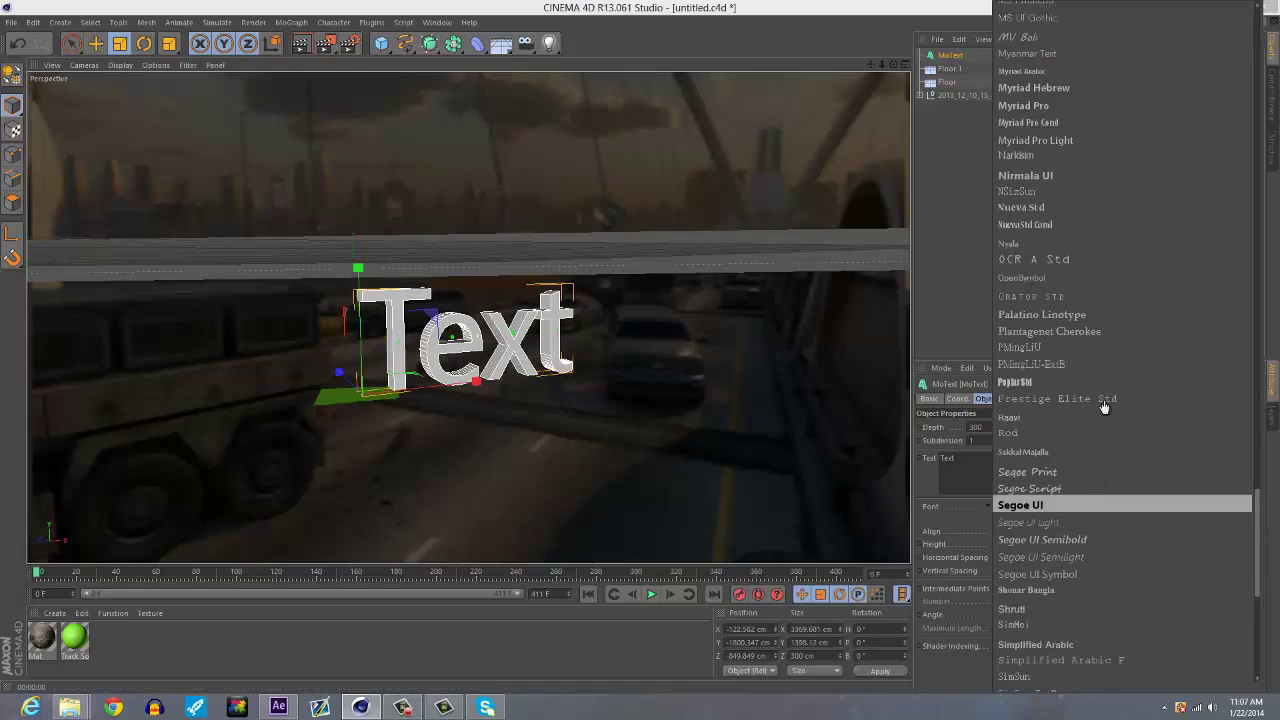
pyautogui.scroll(20, 1050, 400)
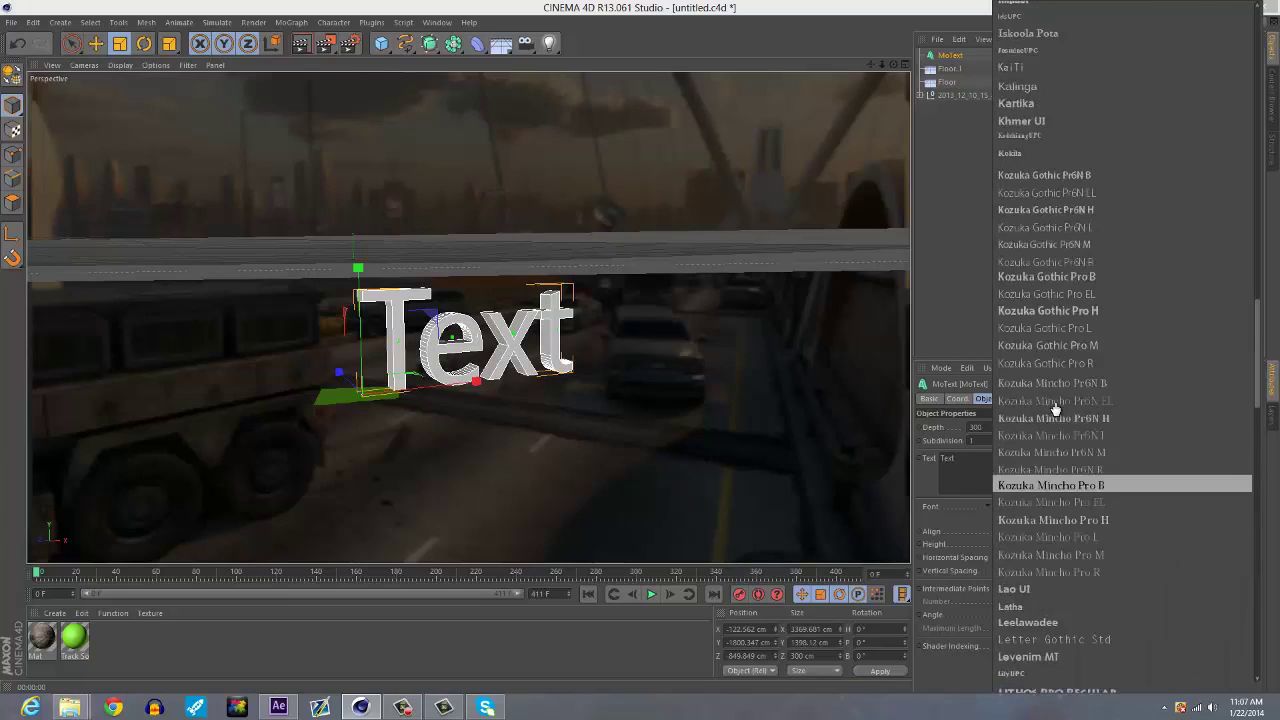
pyautogui.scroll(10, 1043, 389)
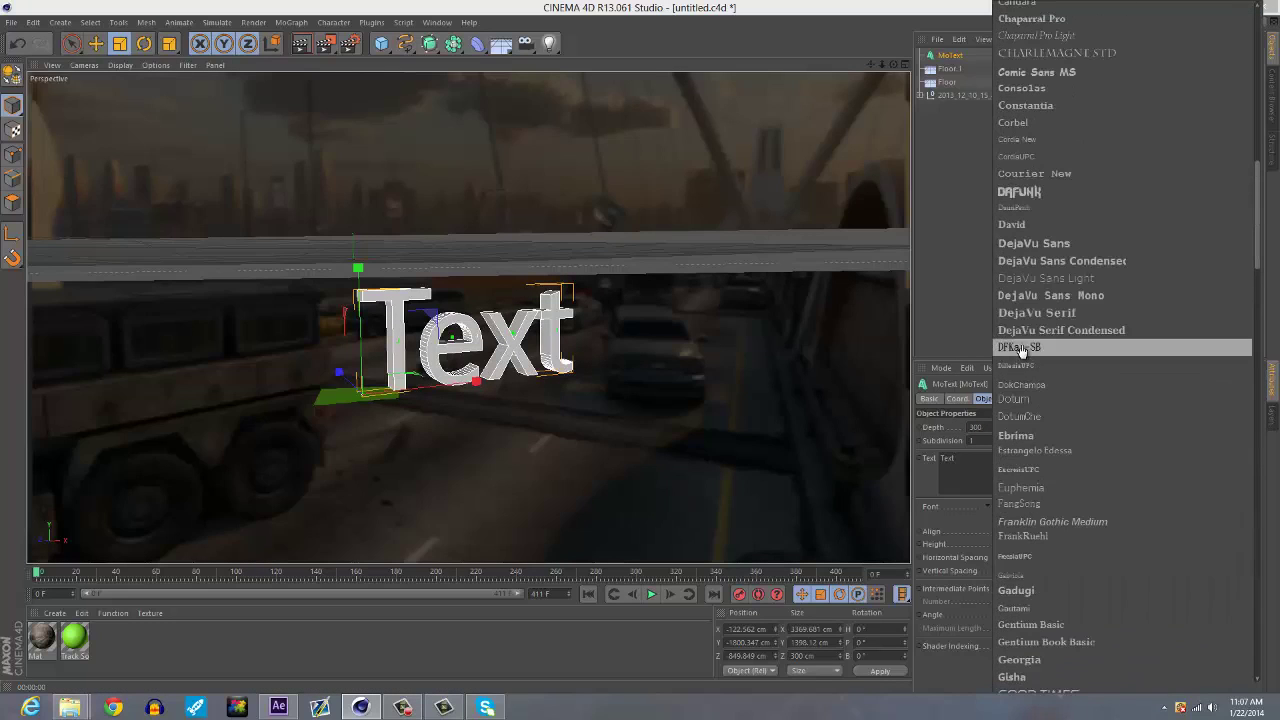
pyautogui.click(1013, 70)
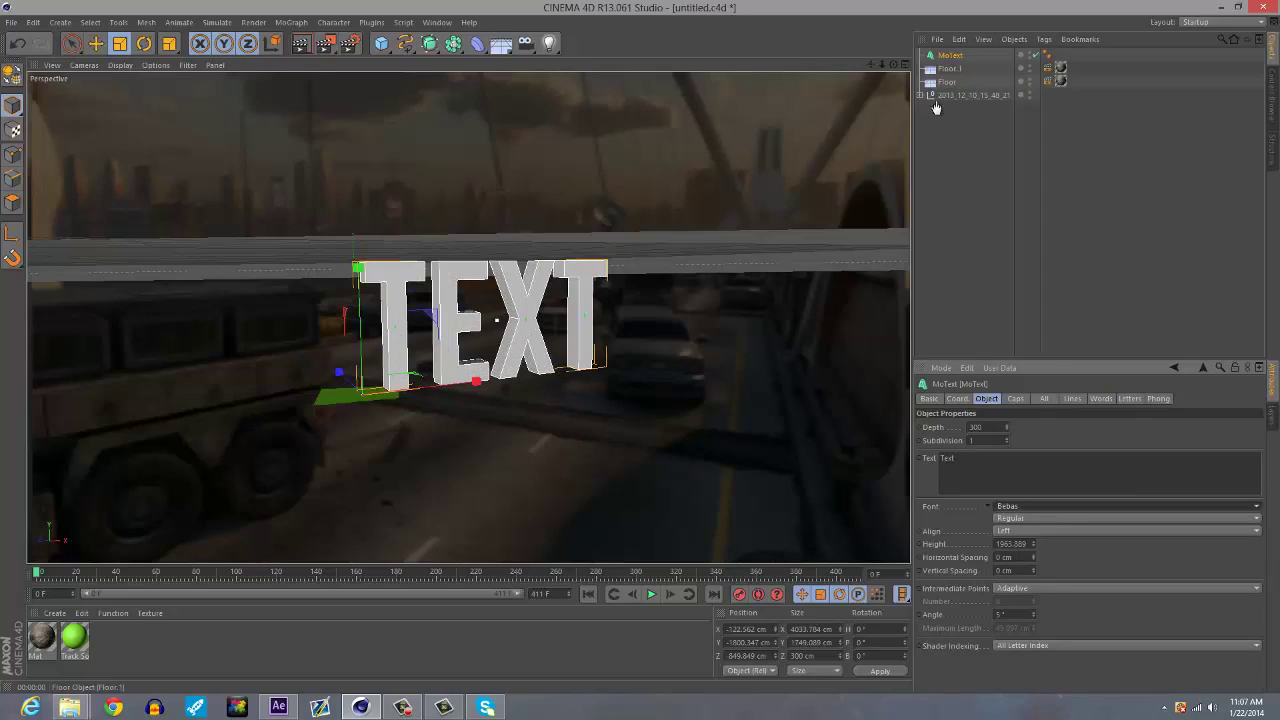
# - Change the MoText wording to "3D TEXT" and set its depth to 500, checking the result in a render
pyautogui.hotkey('ctrl', 'a')
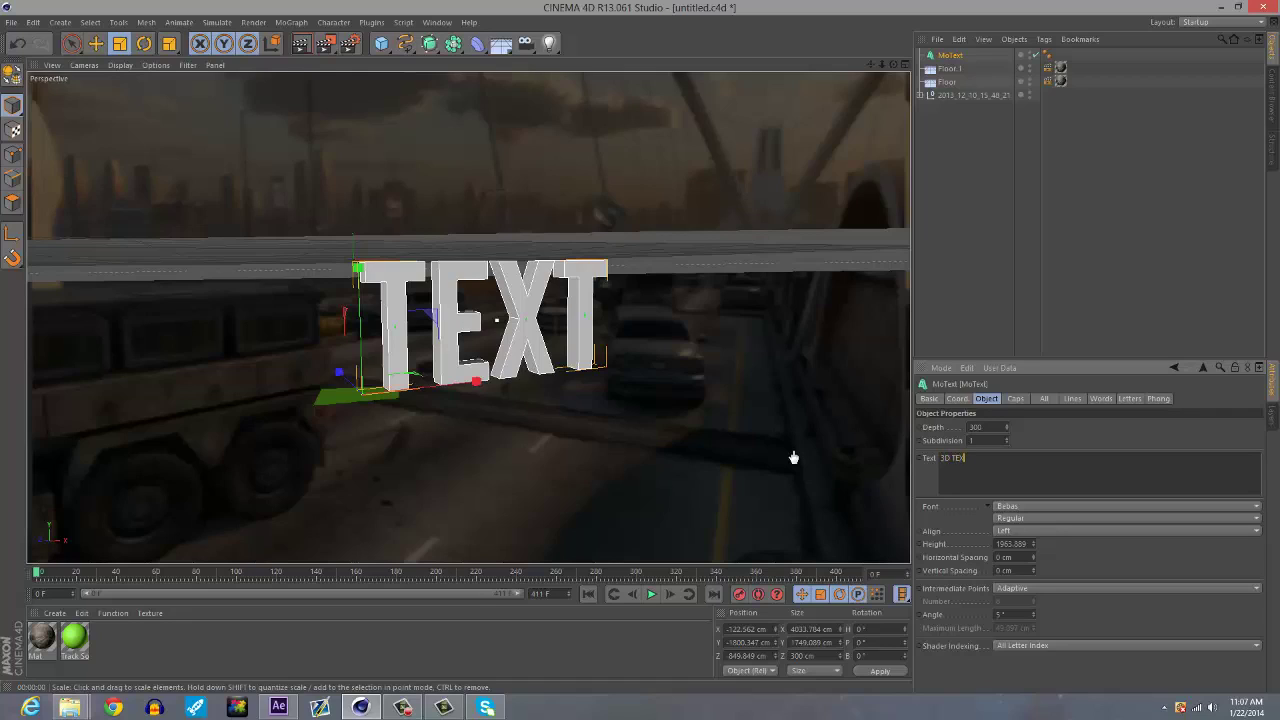
pyautogui.click(1086, 243)
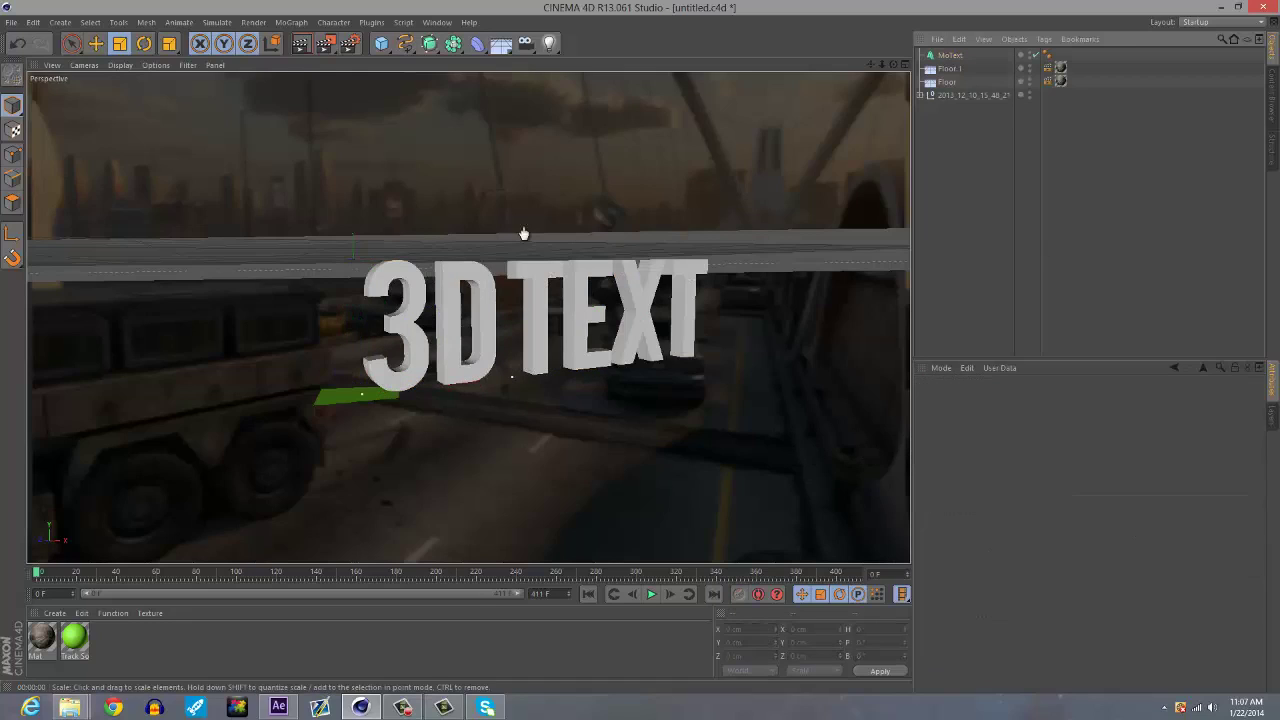
pyautogui.click(951, 57)
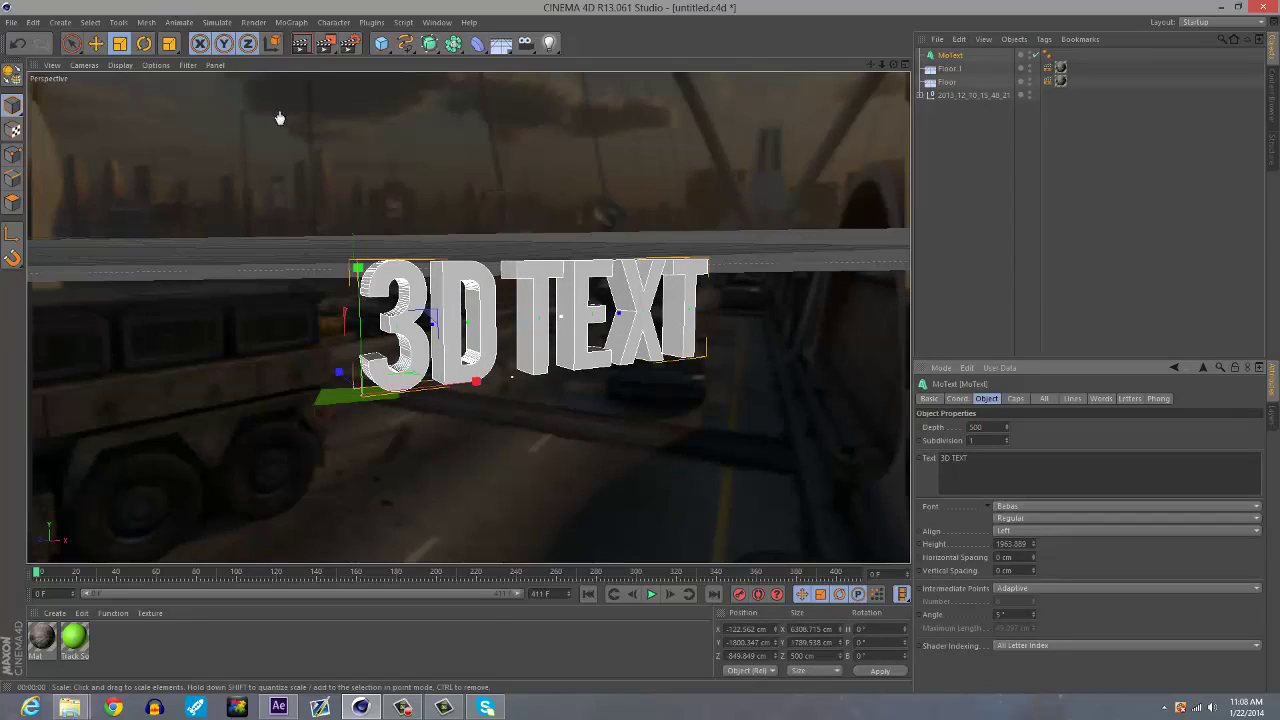
pyautogui.click(303, 45)
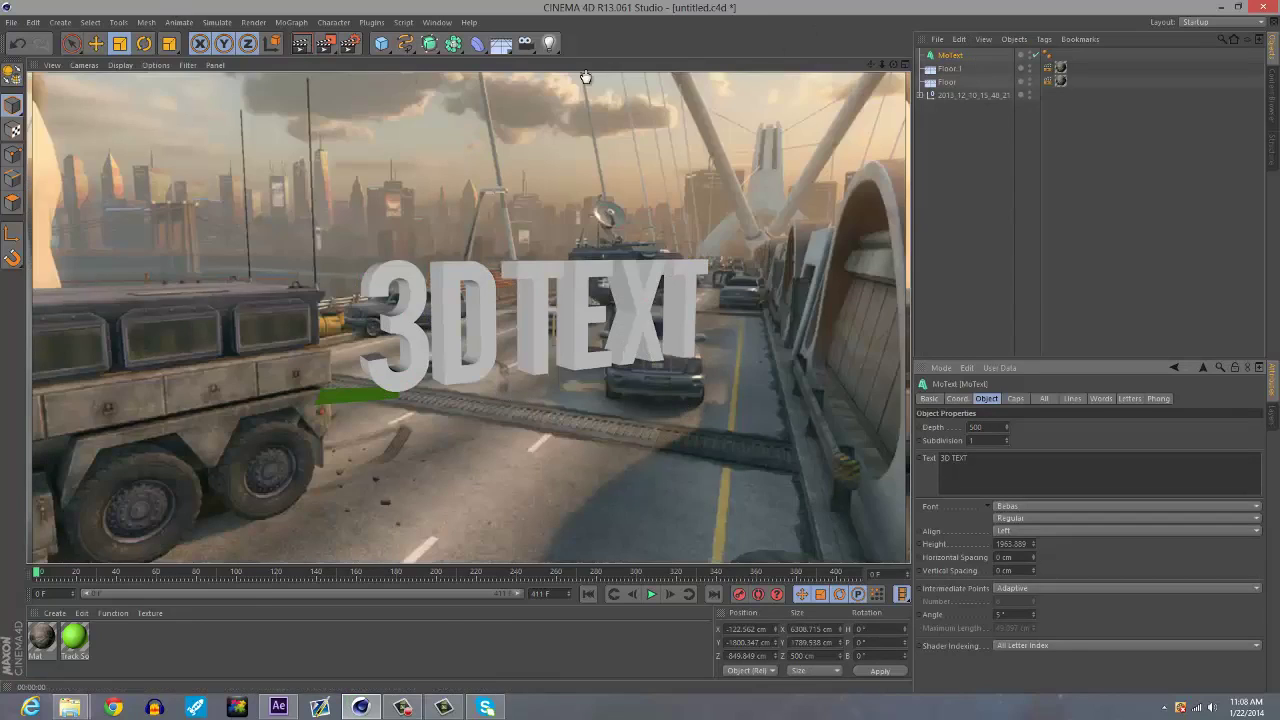
# - Scale the 3D TEXT down to about 3747 cm wide and render the view to check it
pyautogui.click(119, 43)
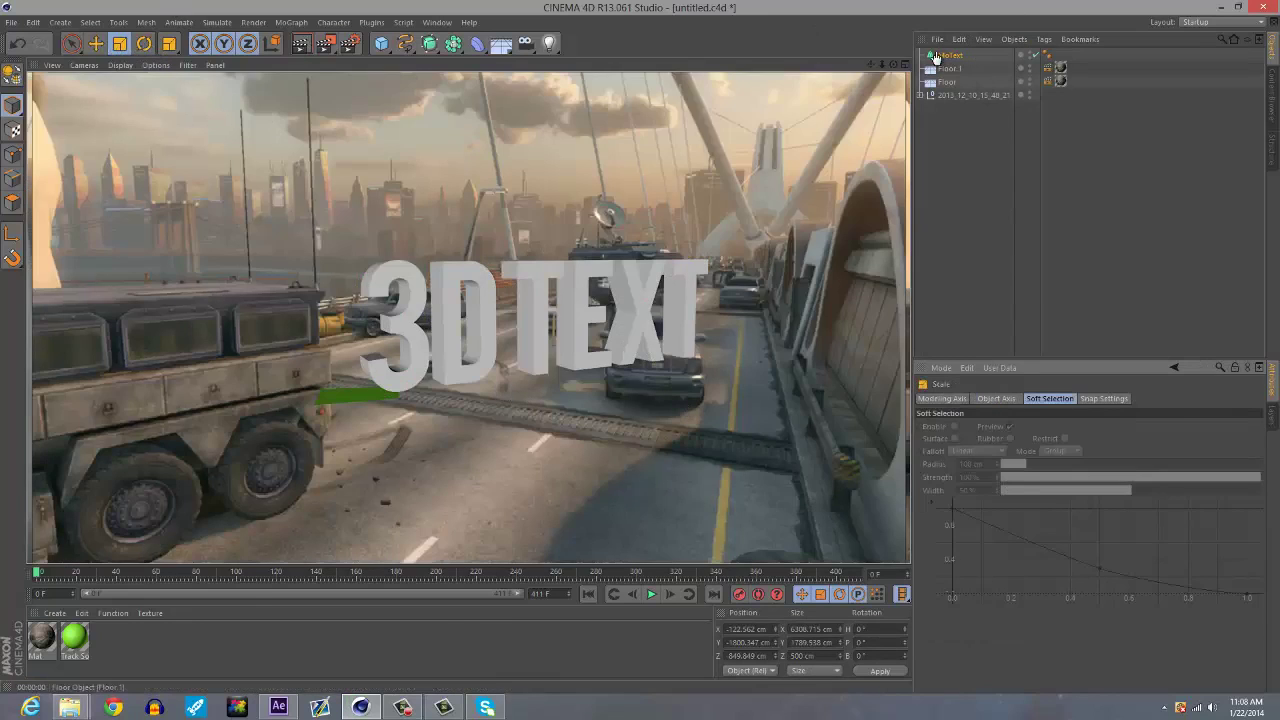
pyautogui.click(937, 55)
pyautogui.moveTo(296, 345); pyautogui.dragTo(289, 343)
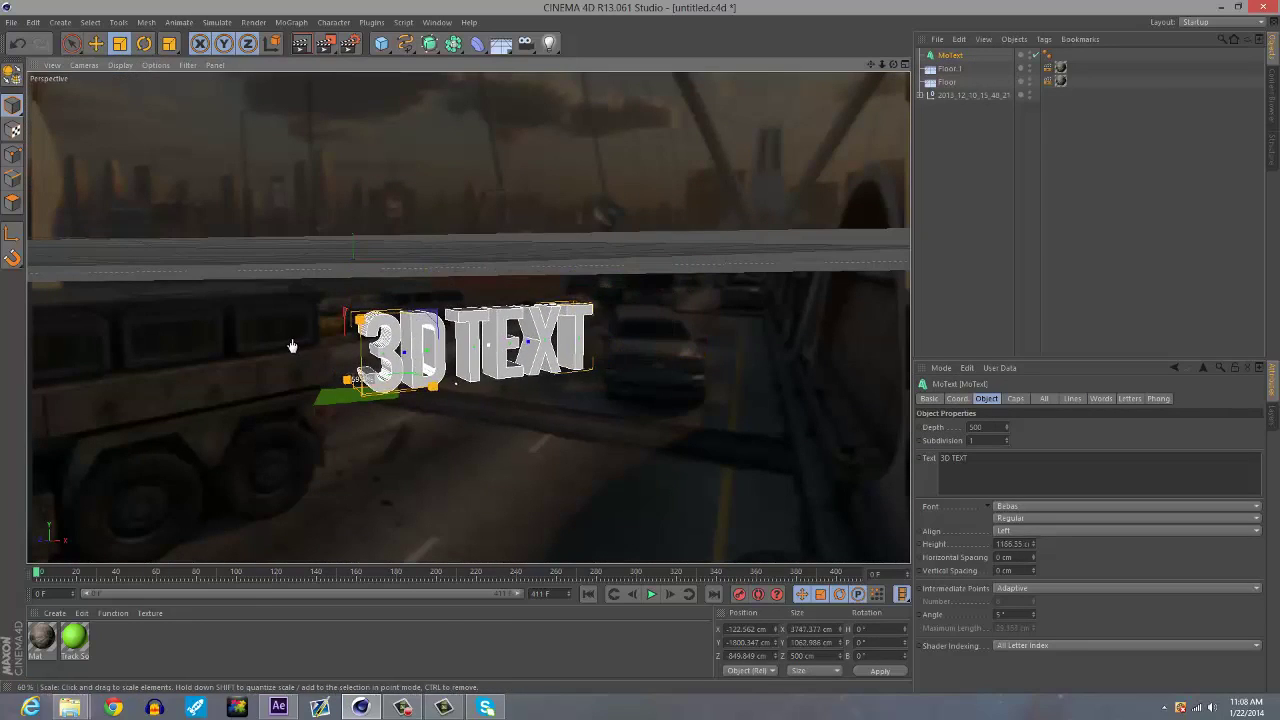
pyautogui.click(303, 45)
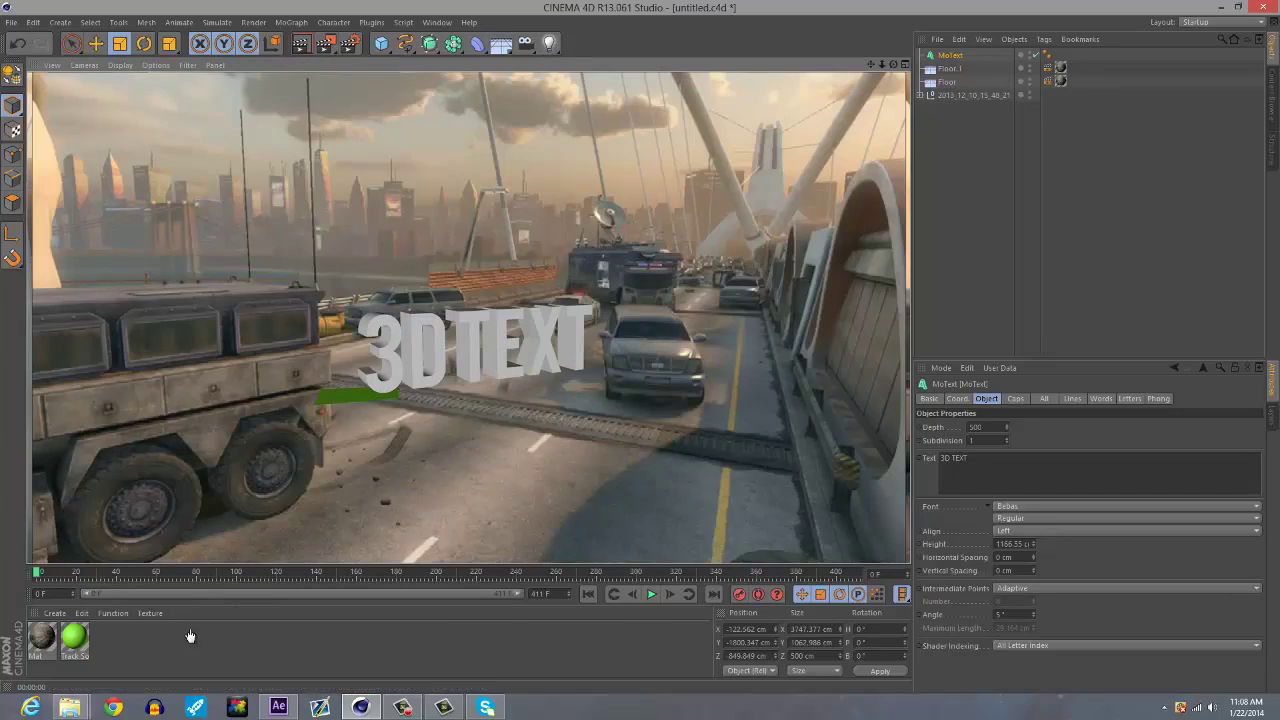
# - Add a light and place it high above the text at about X 2118 cm and Z -1341 cm, checking in a render
pyautogui.moveTo(549, 43); pyautogui.dragTo(588, 62)
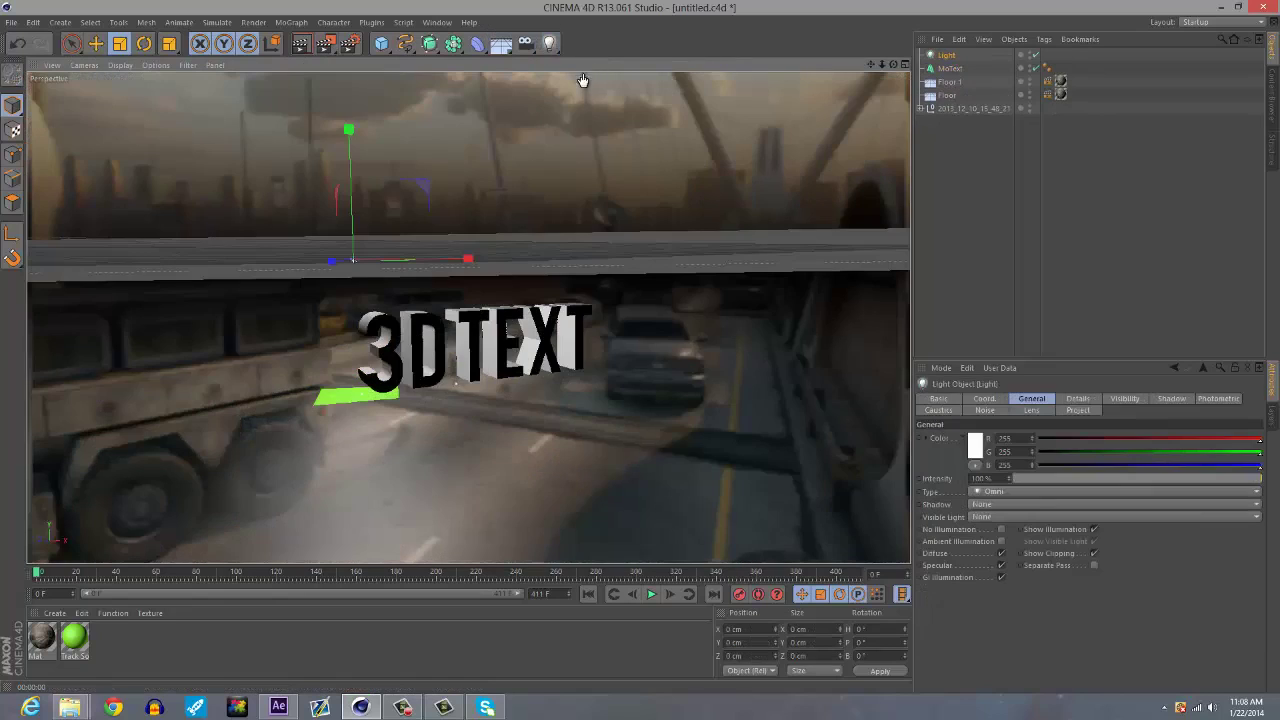
pyautogui.click(96, 43)
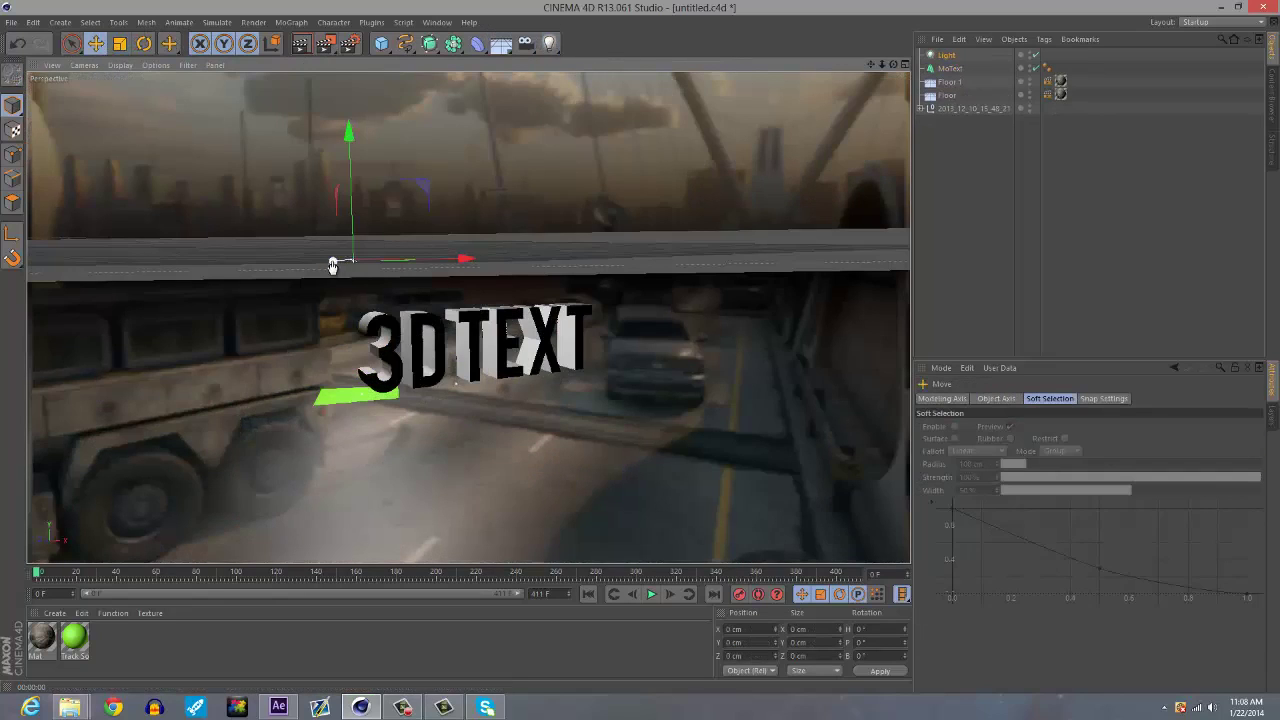
pyautogui.moveTo(333, 262); pyautogui.dragTo(430, 253)
pyautogui.moveTo(897, 83); pyautogui.dragTo(454, 207)
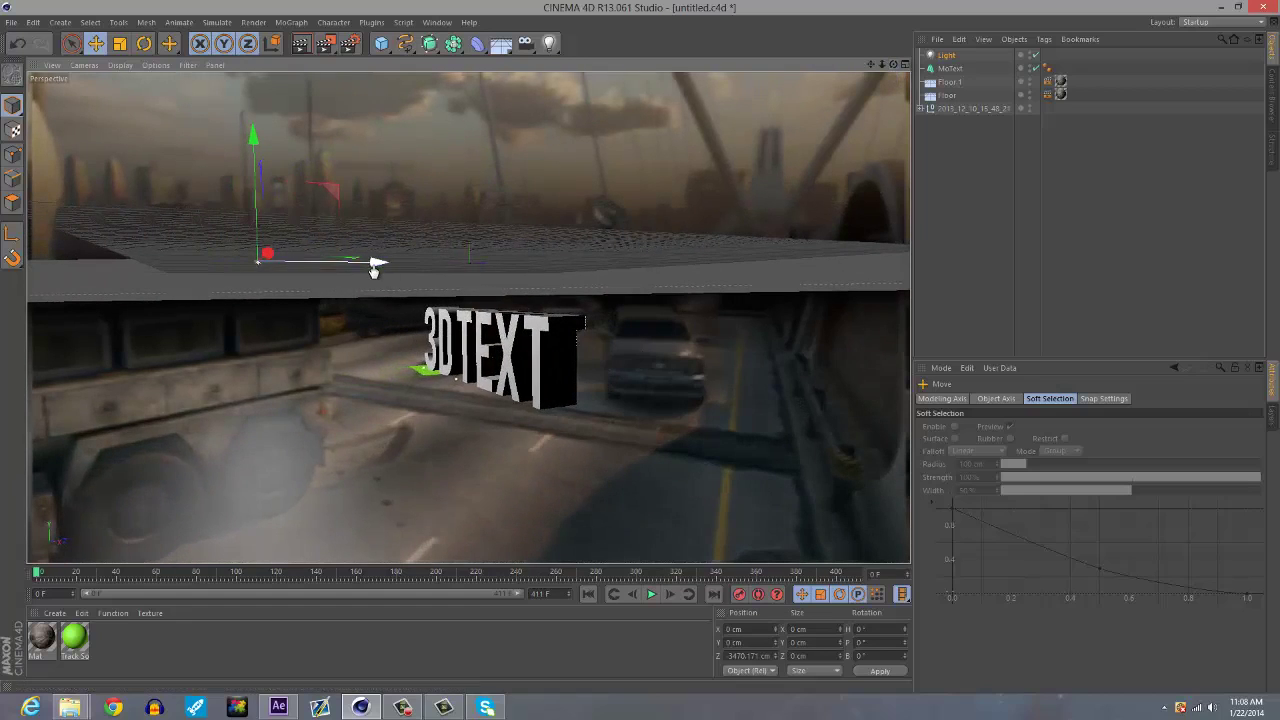
pyautogui.moveTo(375, 262); pyautogui.dragTo(502, 245)
pyautogui.moveTo(446, 160); pyautogui.dragTo(640, 353)
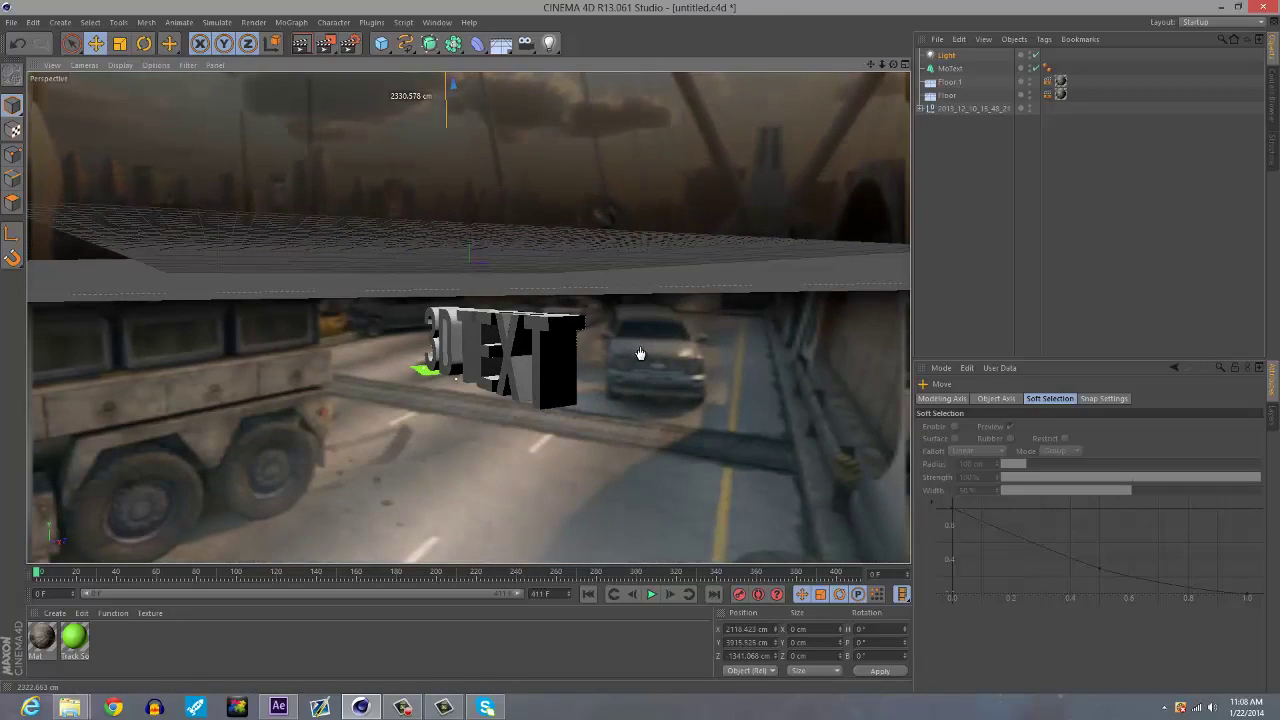
pyautogui.click(649, 596)
pyautogui.hotkey('ctrl', 'r')
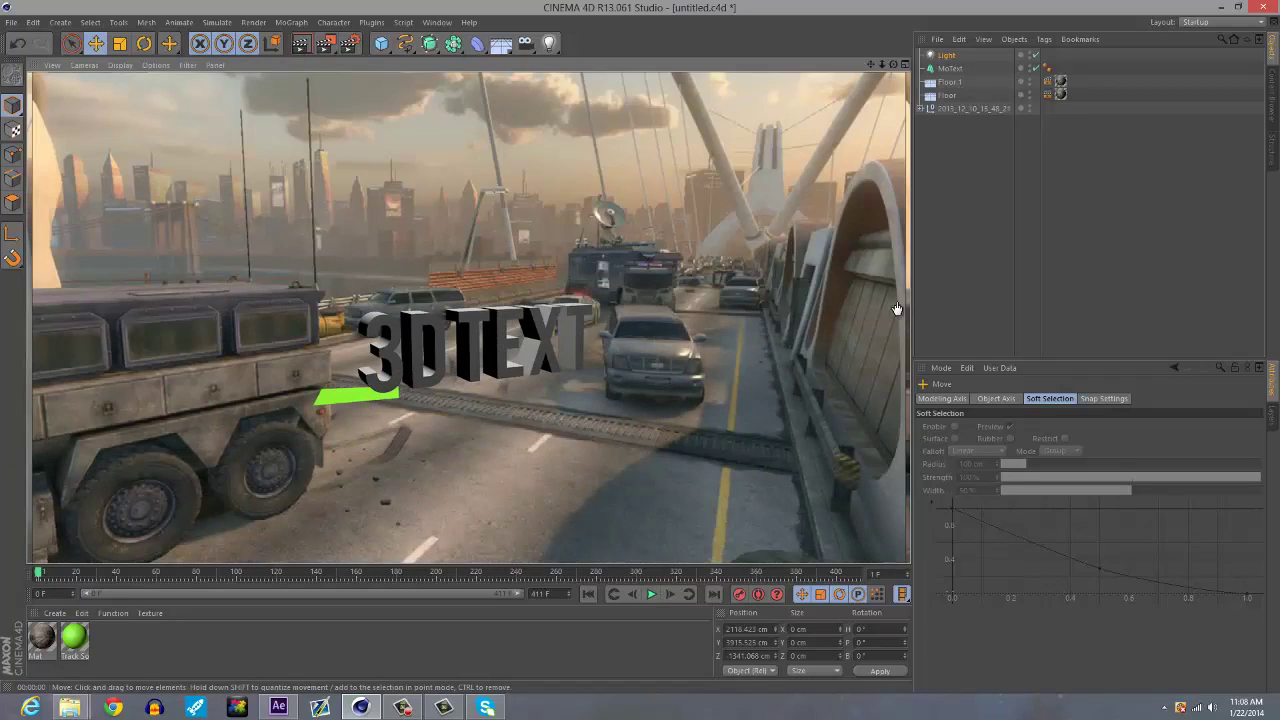
# - Add a second light and move it in front of the text, to about X -1206 cm and Z -2900 cm
pyautogui.click(552, 43)
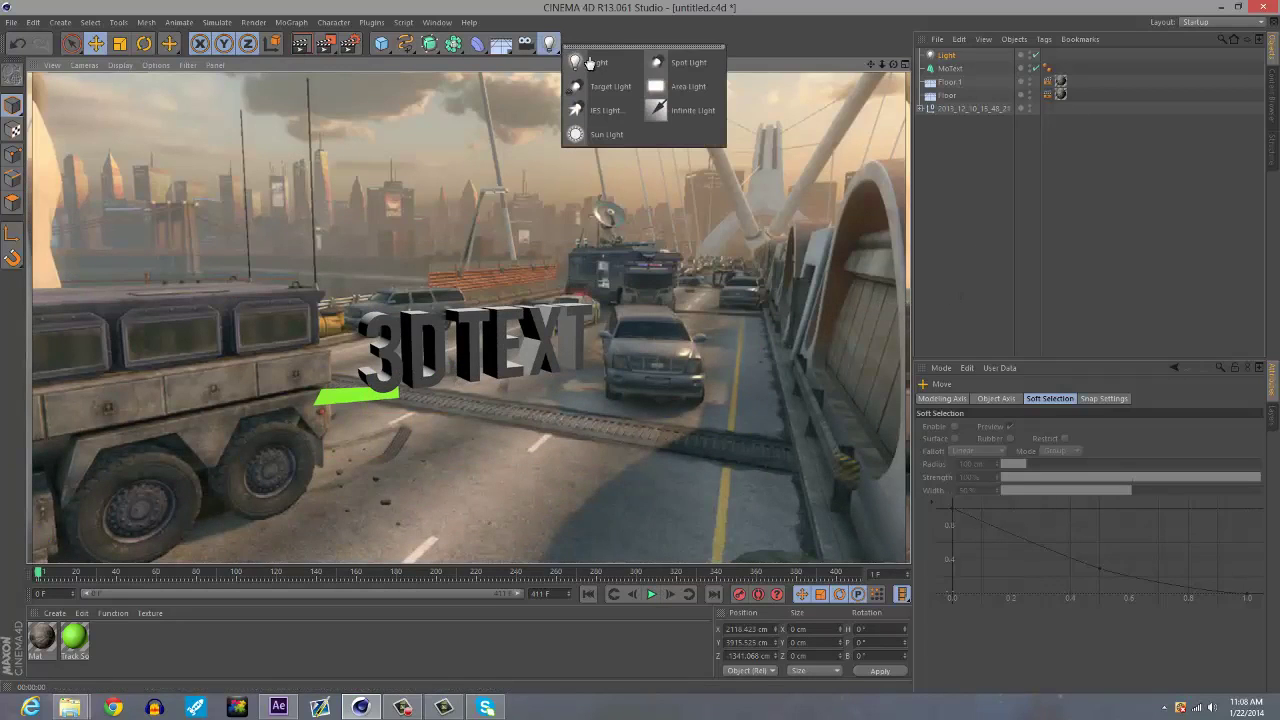
pyautogui.click(598, 62)
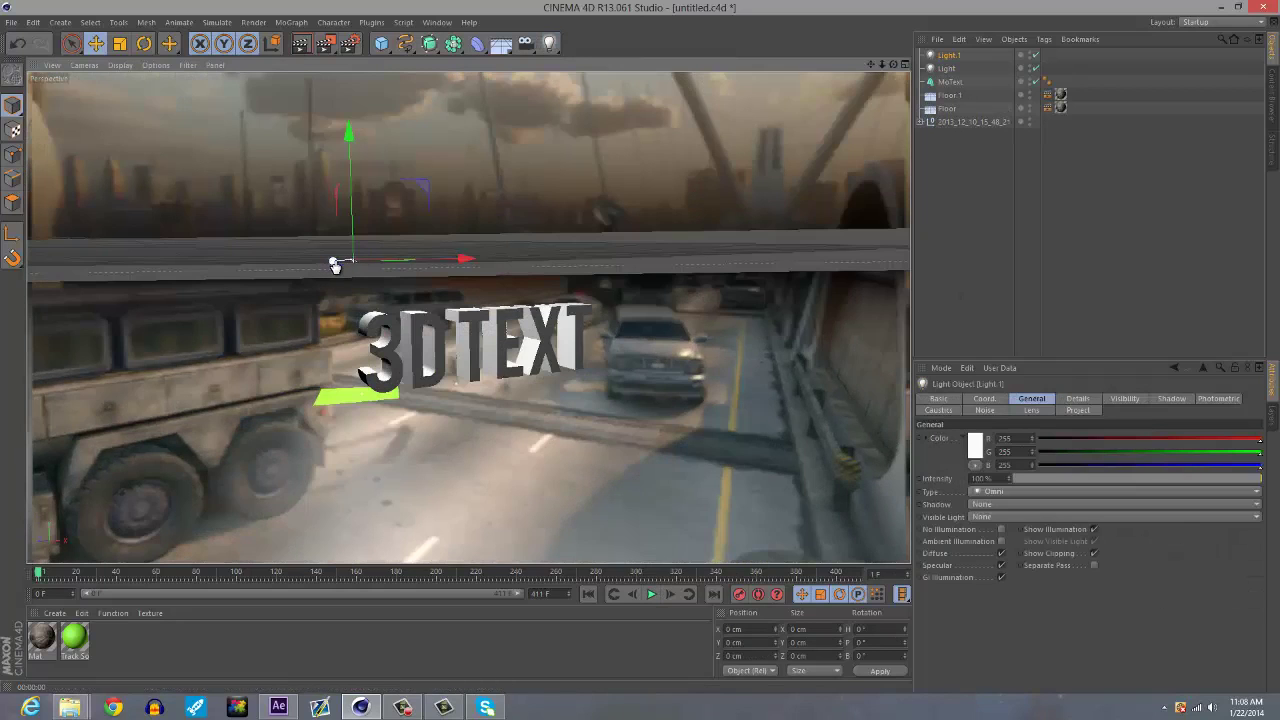
pyautogui.moveTo(335, 265)
pyautogui.mouseDown()
pyautogui.moveTo(620, 262)
pyautogui.moveTo(326, 270)
pyautogui.mouseUp()
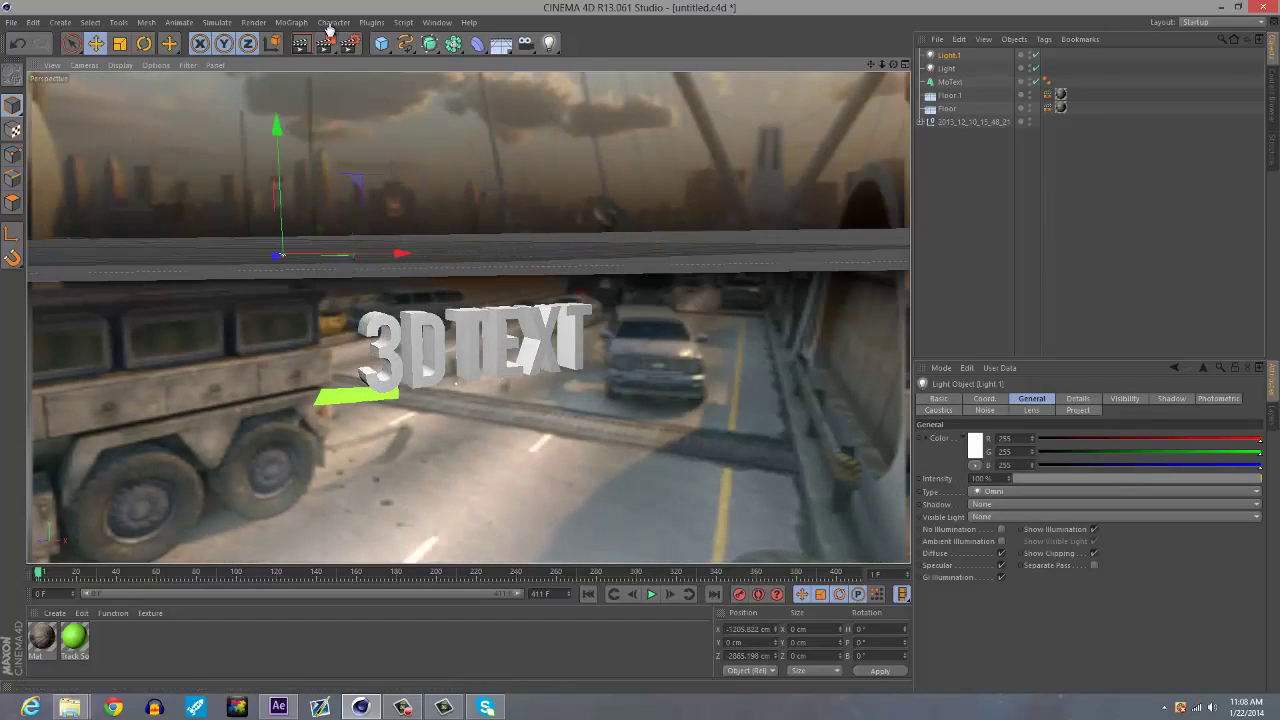
# - Set the first light's shadow type to Shadow Maps (Soft)
pyautogui.click(946, 68)
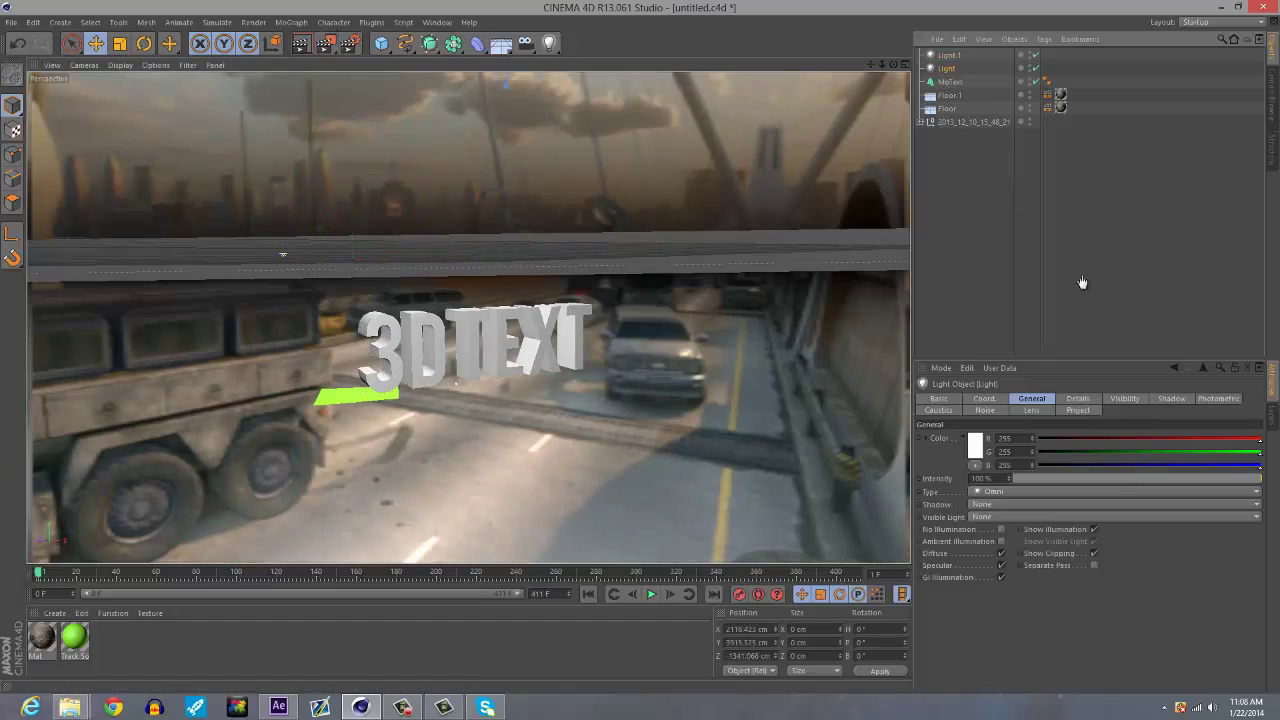
pyautogui.click(1165, 400)
pyautogui.click(1005, 440)
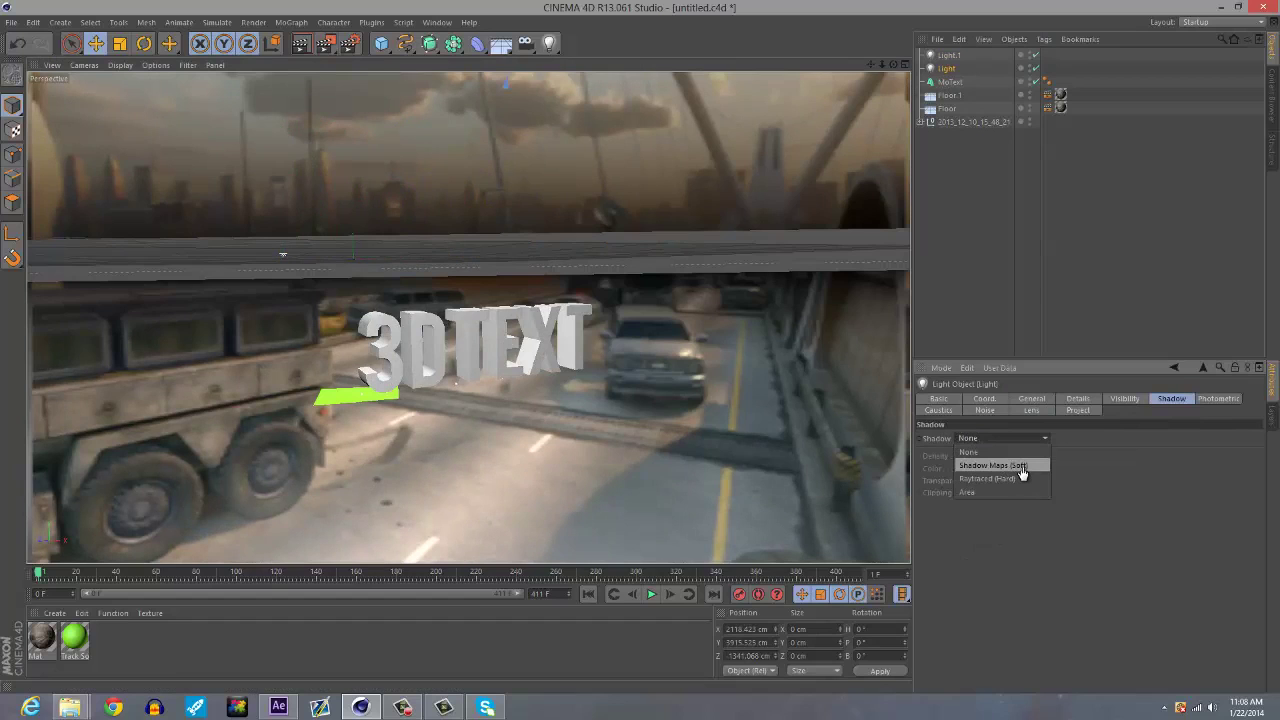
pyautogui.click(1020, 466)
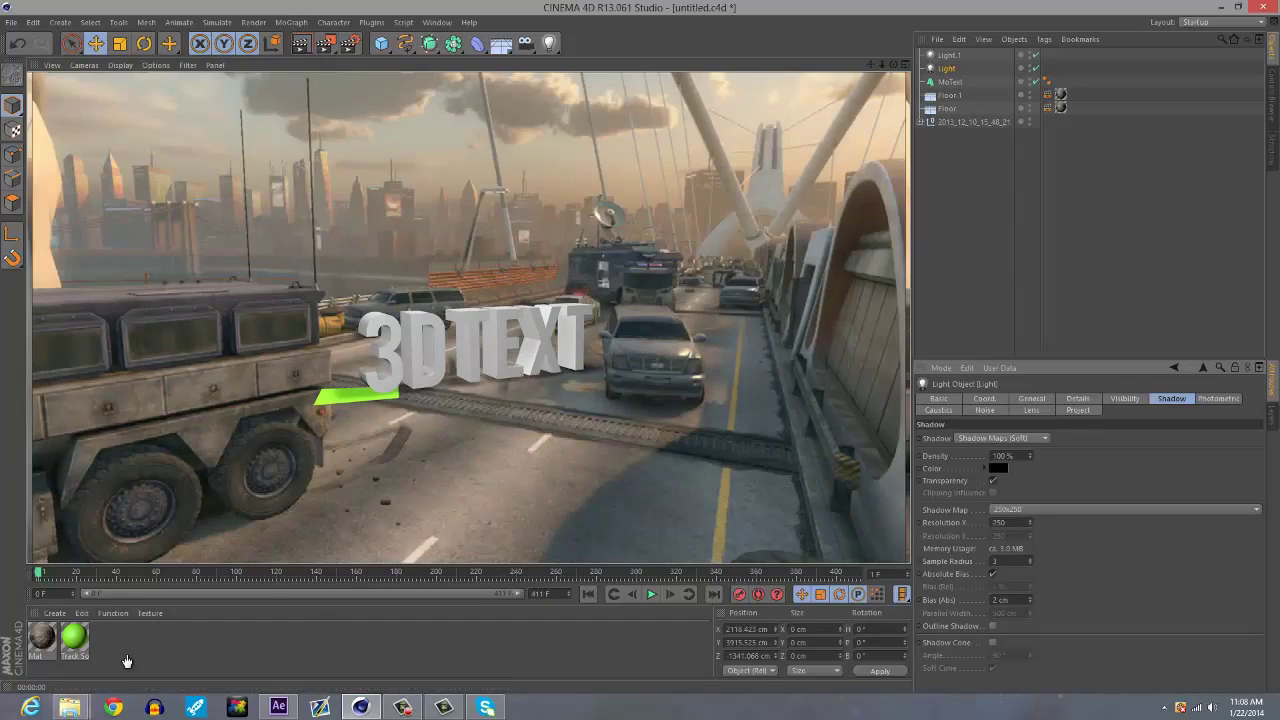
# - Create a new material and set its color to black (RGB 0, 0, 0)
pyautogui.click(44, 650)
pyautogui.doubleClick(104, 651)
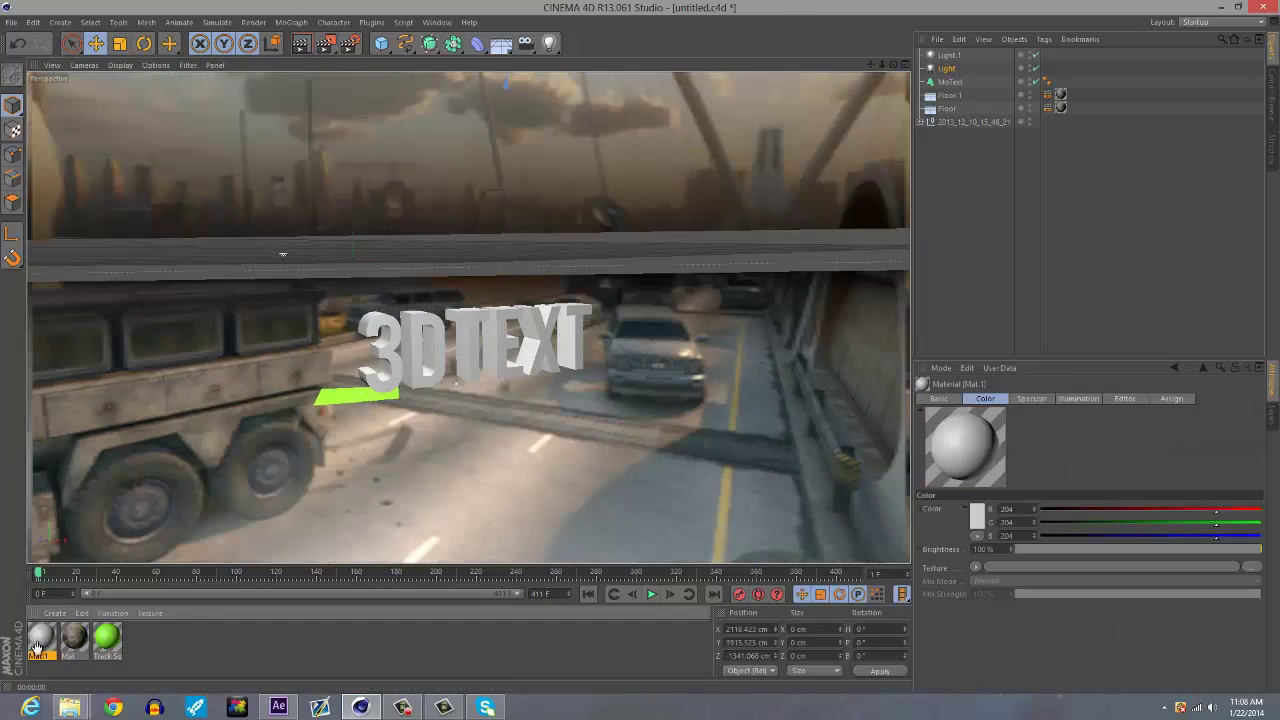
pyautogui.doubleClick(41, 638)
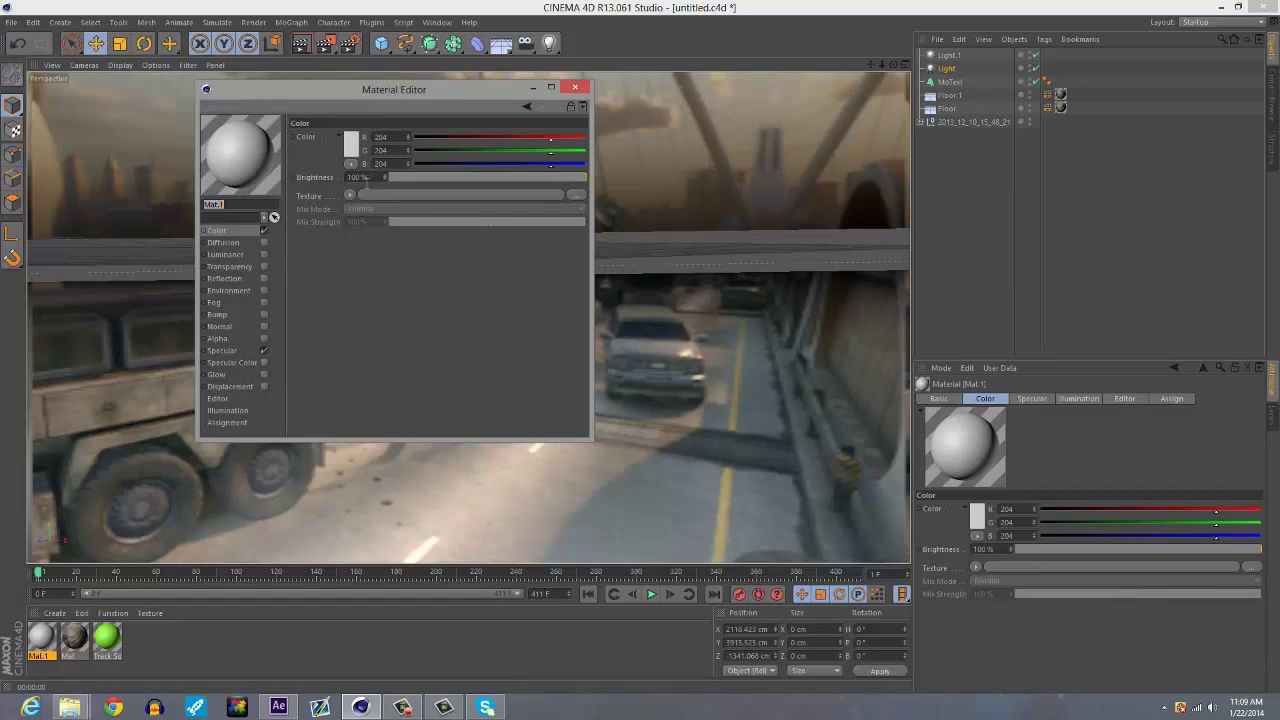
pyautogui.click(351, 149)
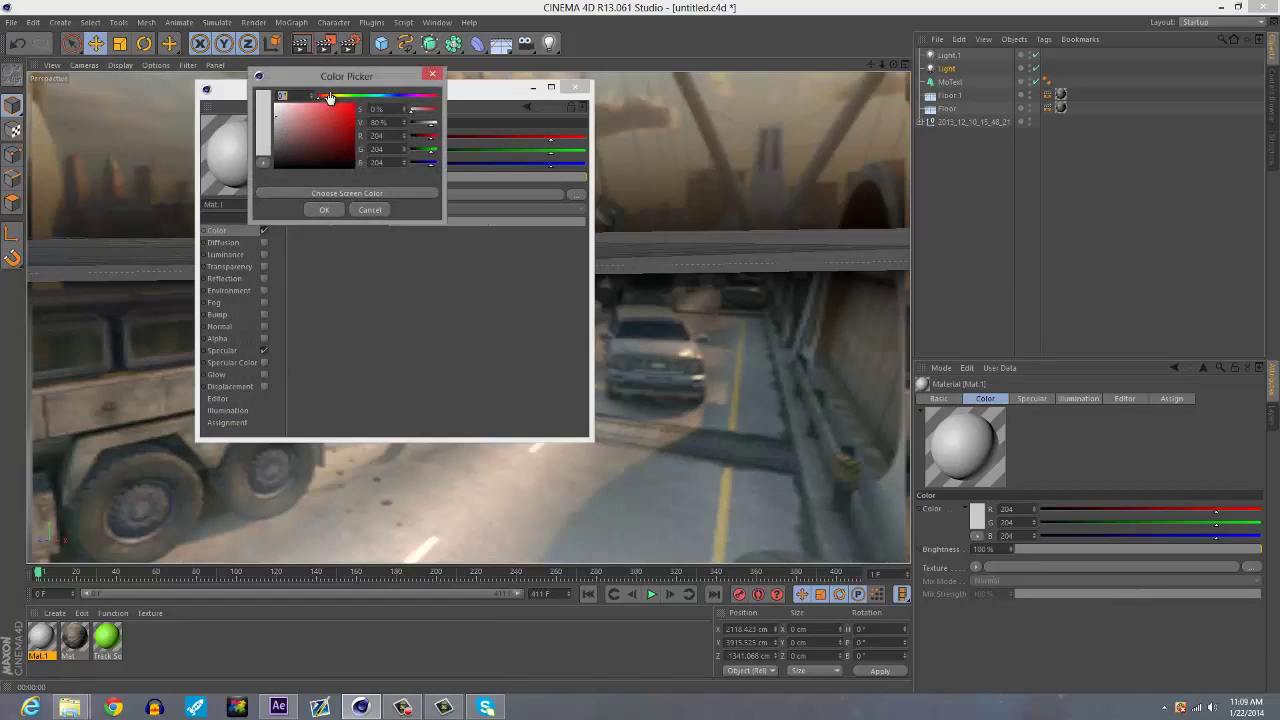
pyautogui.moveTo(276, 157); pyautogui.dragTo(284, 194)
pyautogui.click(320, 210)
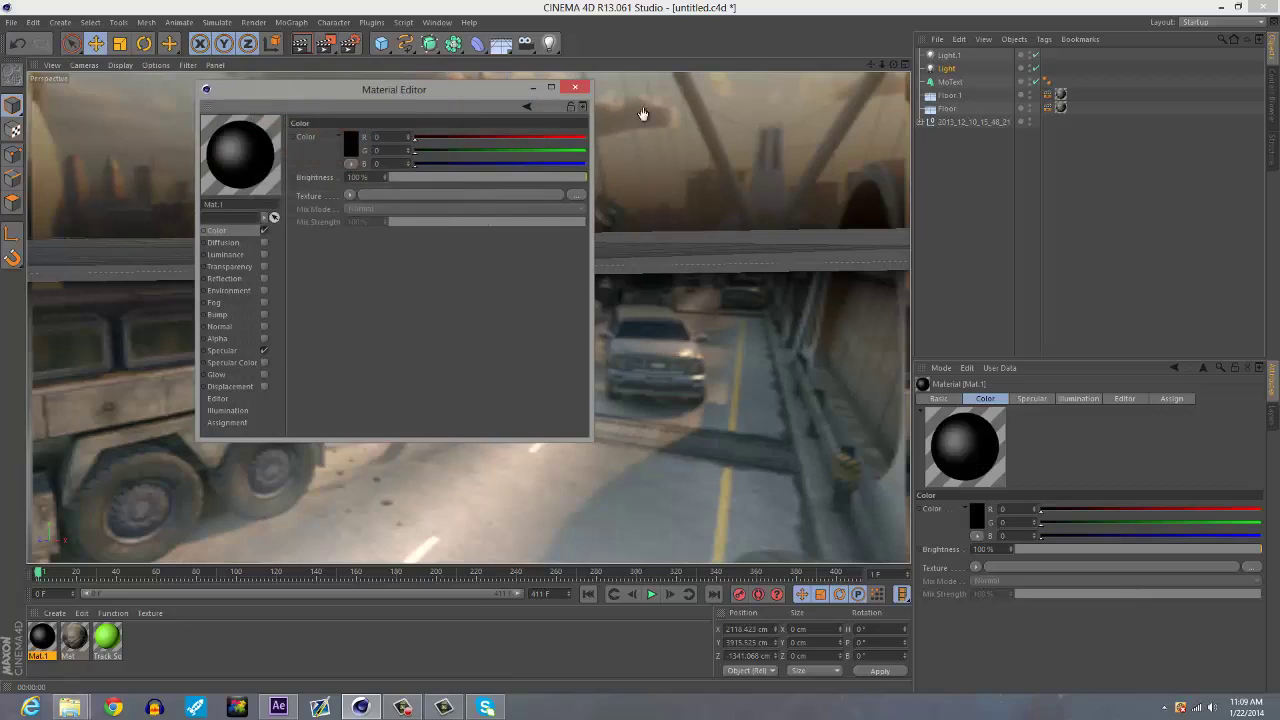
pyautogui.click(575, 87)
# - Enable reflection on the black material and set its reflection color to grey, about RGB 143, 143, 143
pyautogui.doubleClick(42, 638)
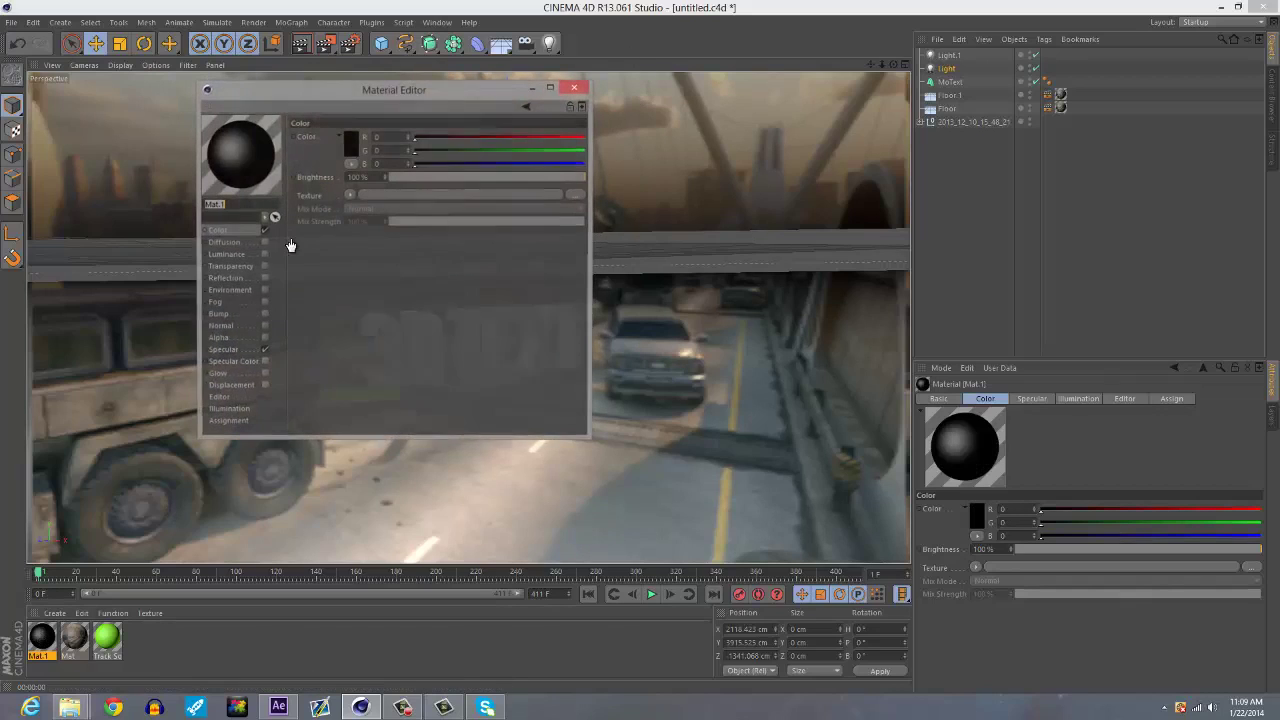
pyautogui.click(264, 278)
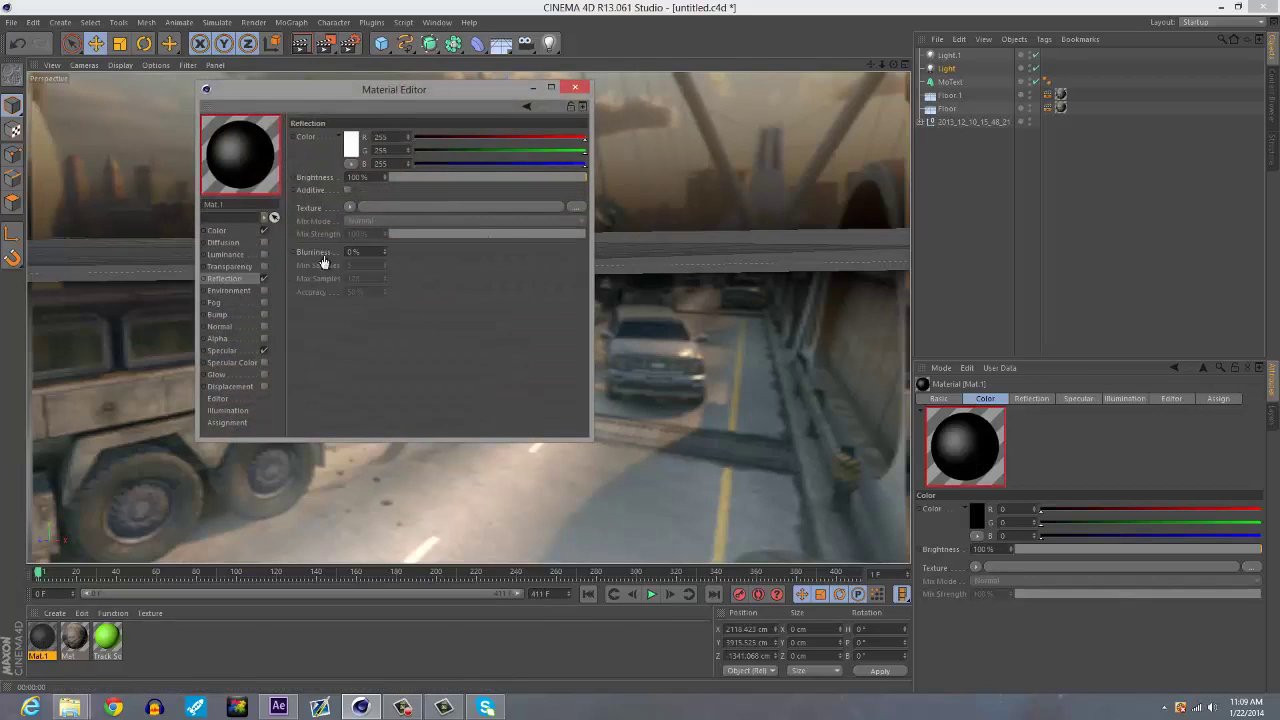
pyautogui.click(347, 143)
pyautogui.moveTo(280, 120); pyautogui.dragTo(278, 150)
pyautogui.click(318, 203)
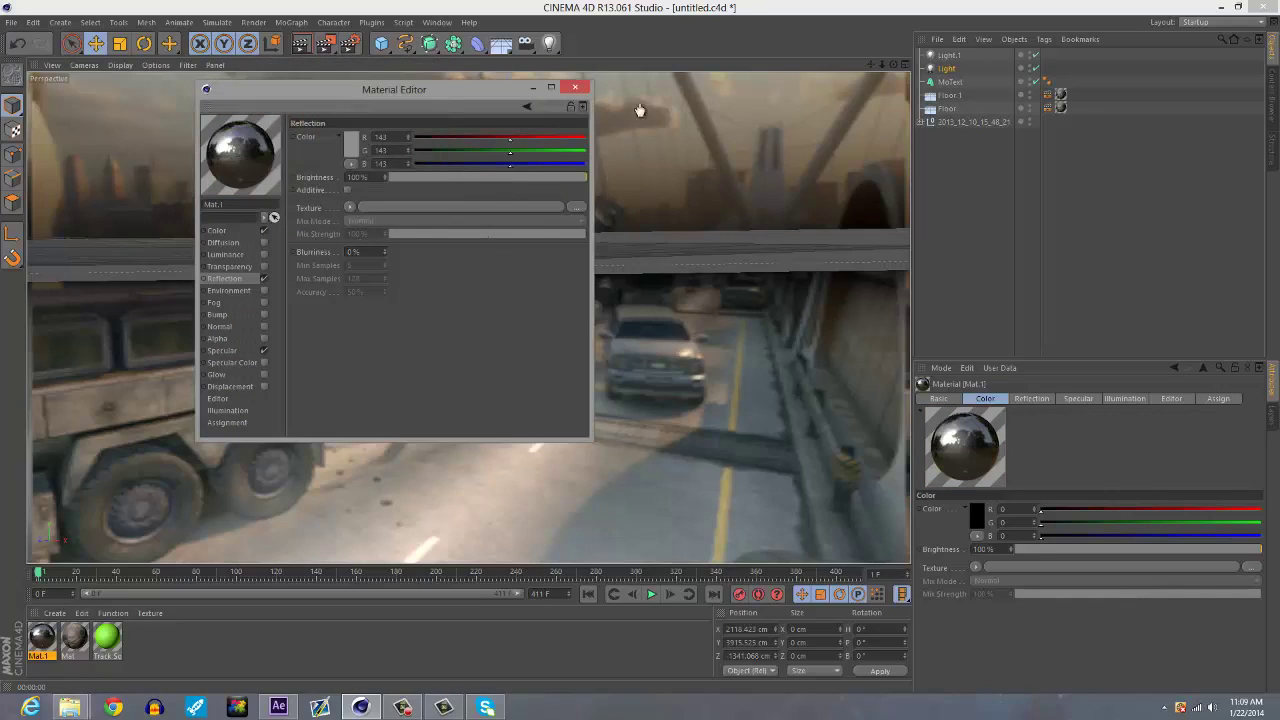
pyautogui.click(575, 87)
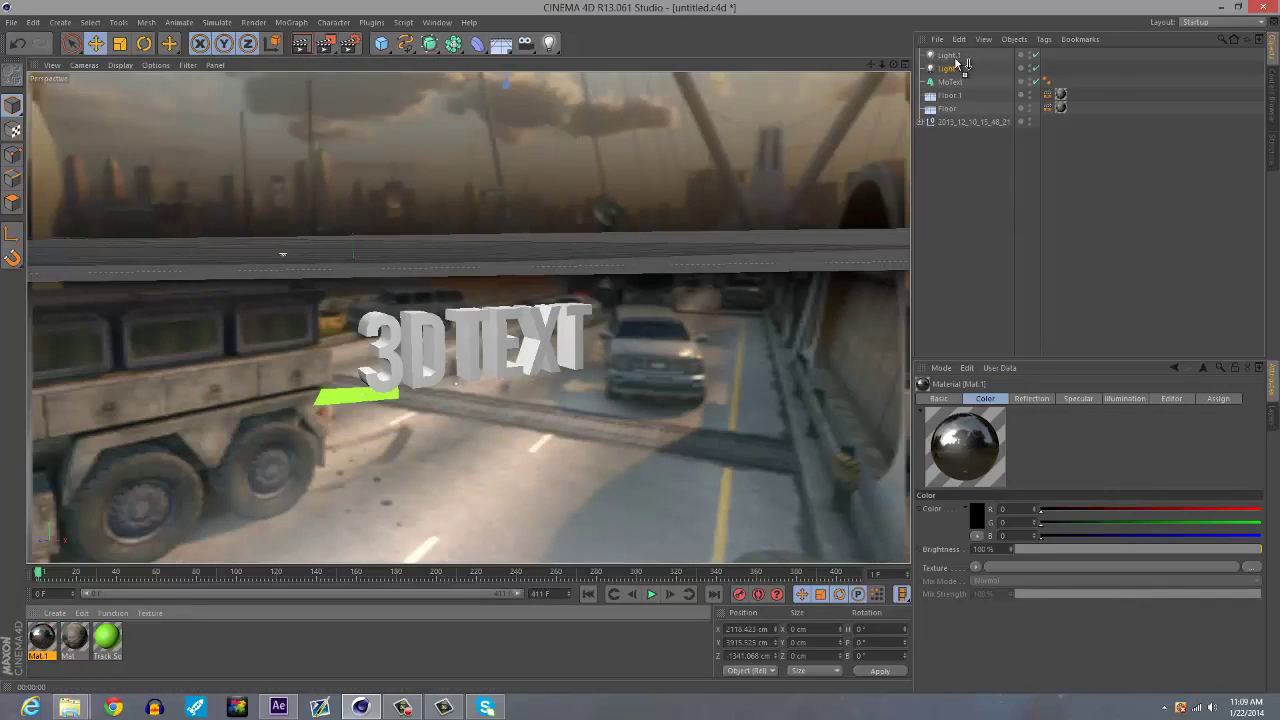
# - Apply the black reflective material to the 3D text and duplicate the text object in place
pyautogui.moveTo(952, 84); pyautogui.dragTo(953, 84)
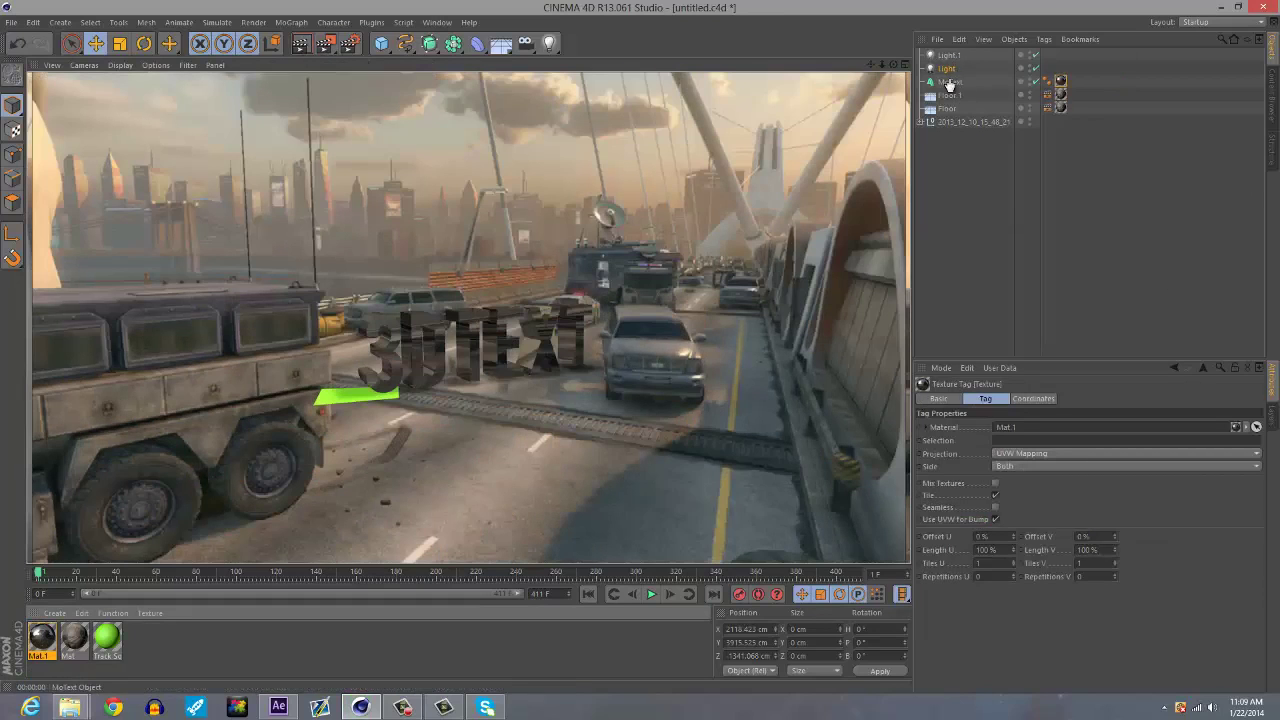
pyautogui.click(953, 84)
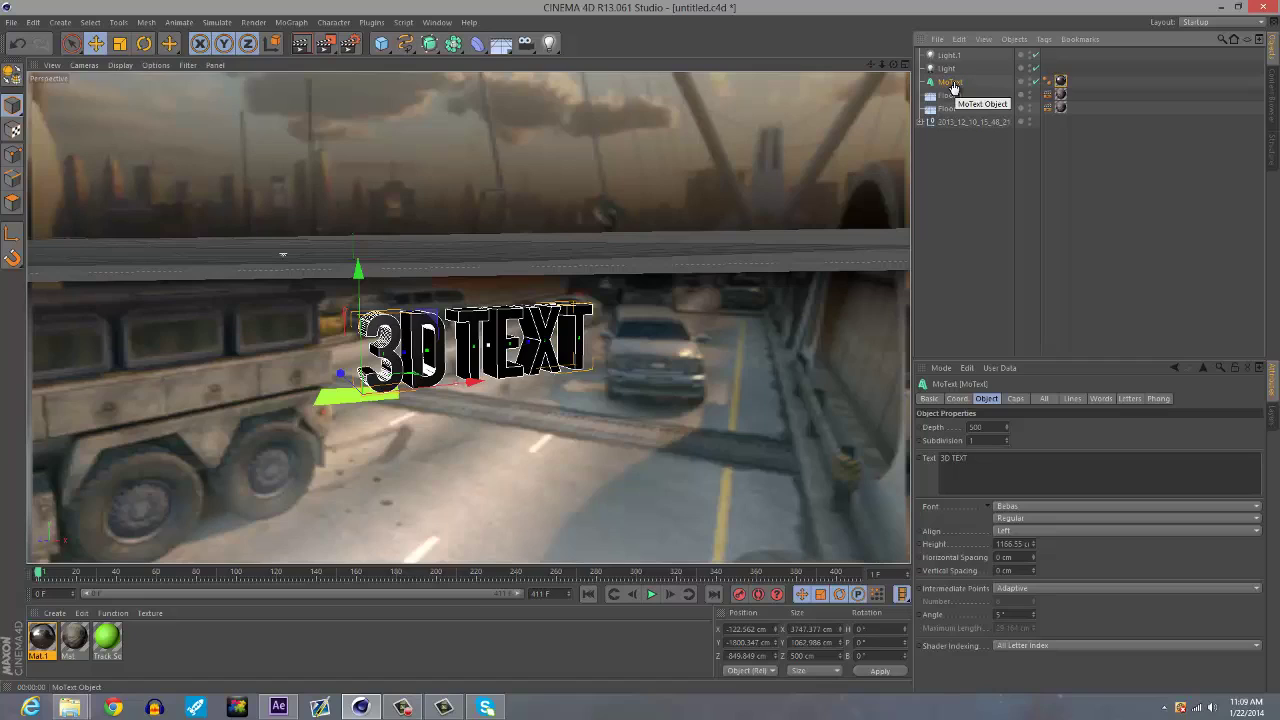
pyautogui.hotkey('ctrl', 'v')
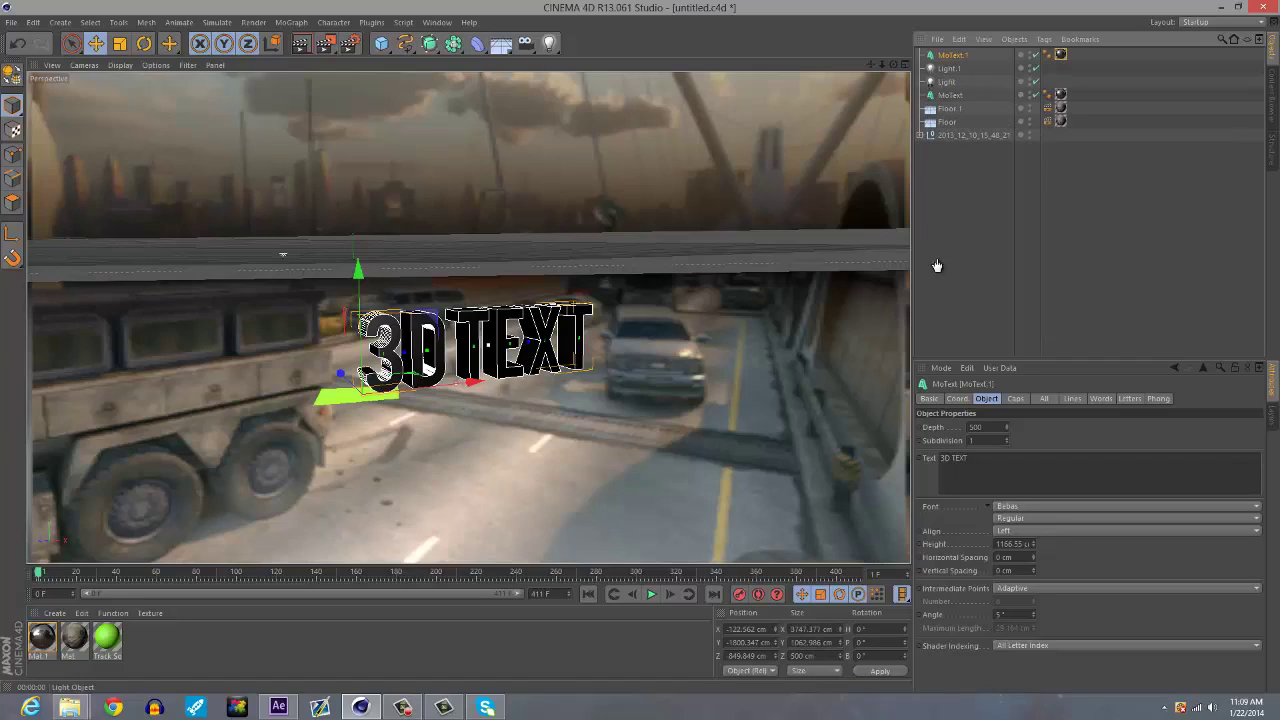
# - Create another material and set its color to dark gold (RGB 150, 126, 3)
pyautogui.doubleClick(41, 637)
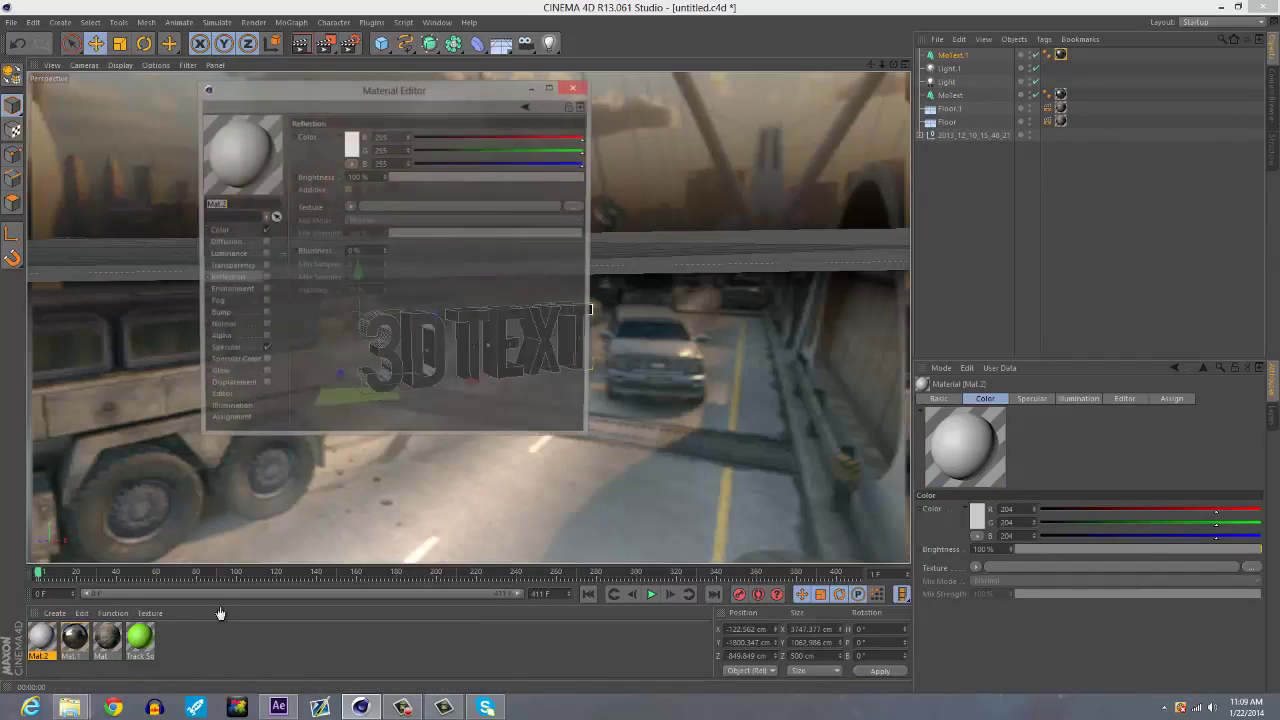
pyautogui.click(236, 231)
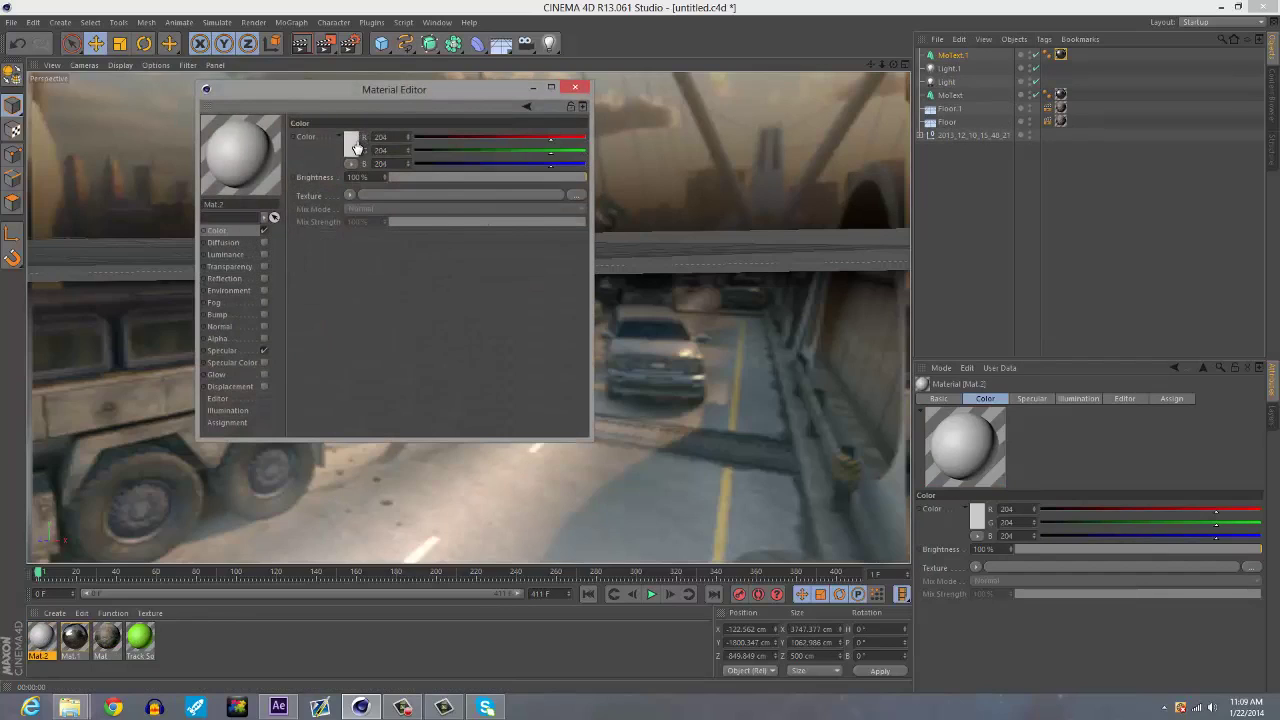
pyautogui.click(352, 146)
pyautogui.moveTo(364, 93); pyautogui.dragTo(361, 131)
pyautogui.click(334, 204)
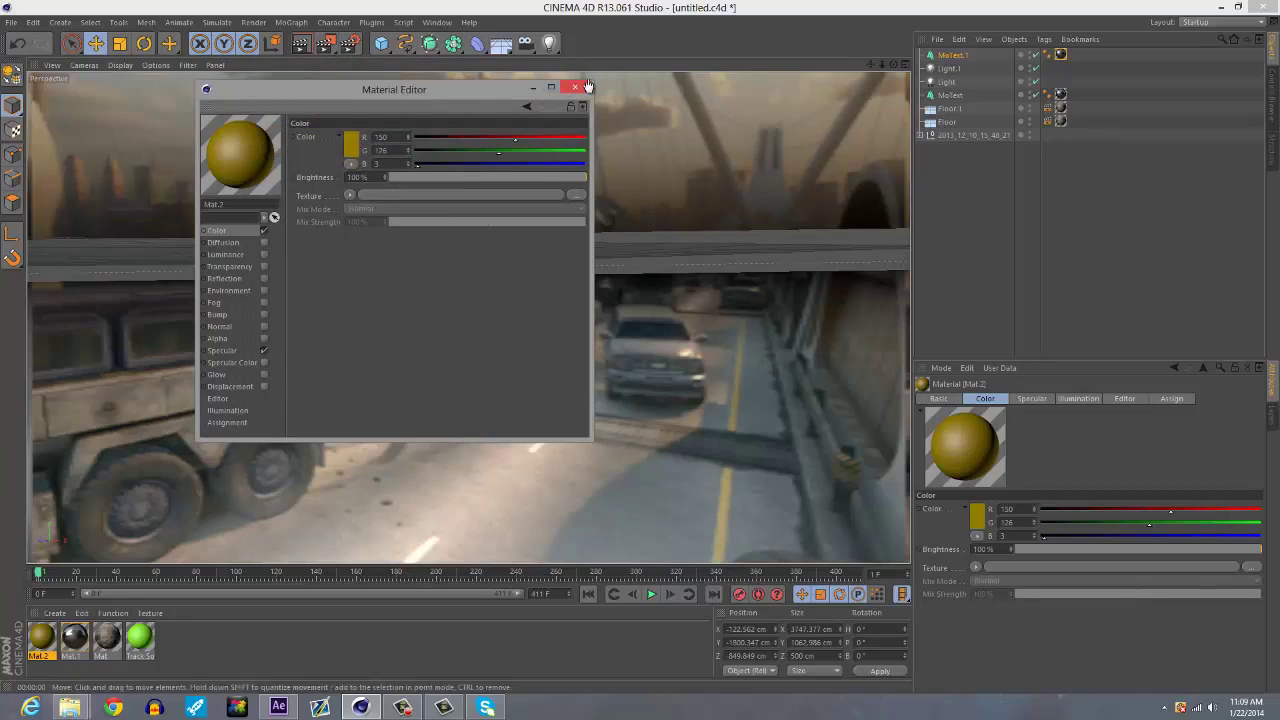
pyautogui.click(574, 87)
# - Enable reflection on the gold material with a grey of RGB 130, 130, 130, and apply the material to the duplicated text
pyautogui.doubleClick(48, 645)
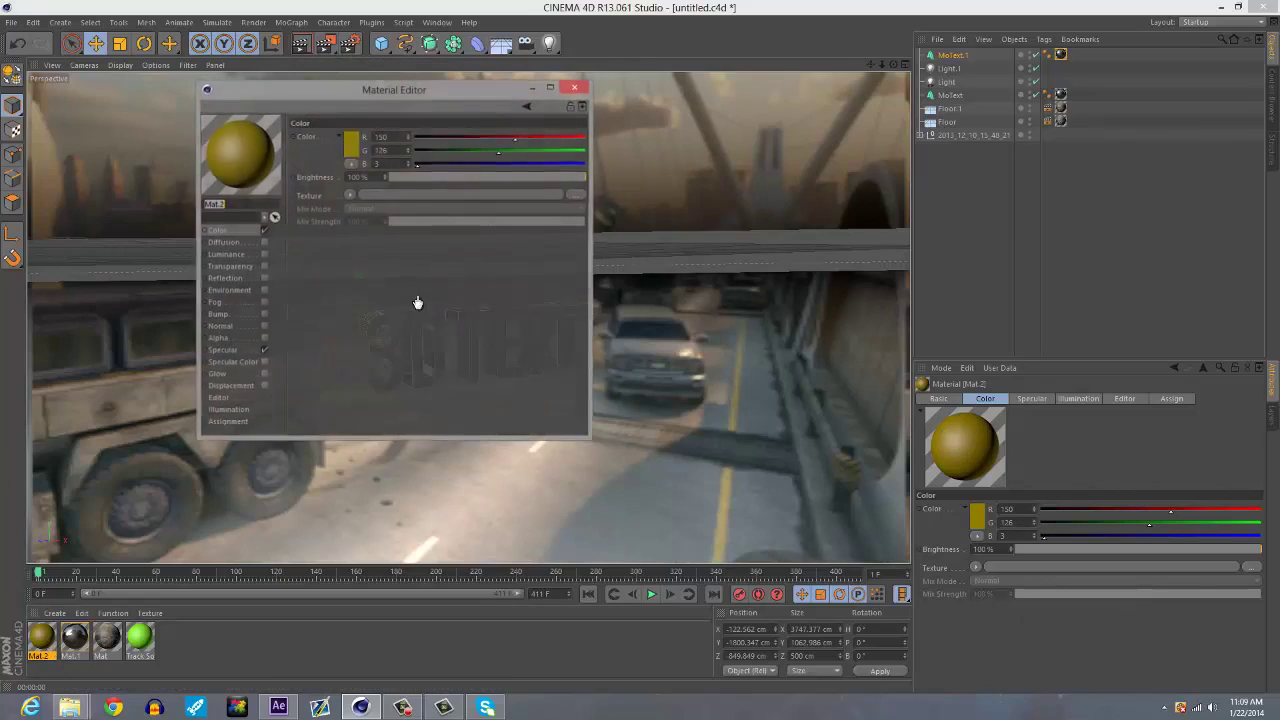
pyautogui.click(226, 278)
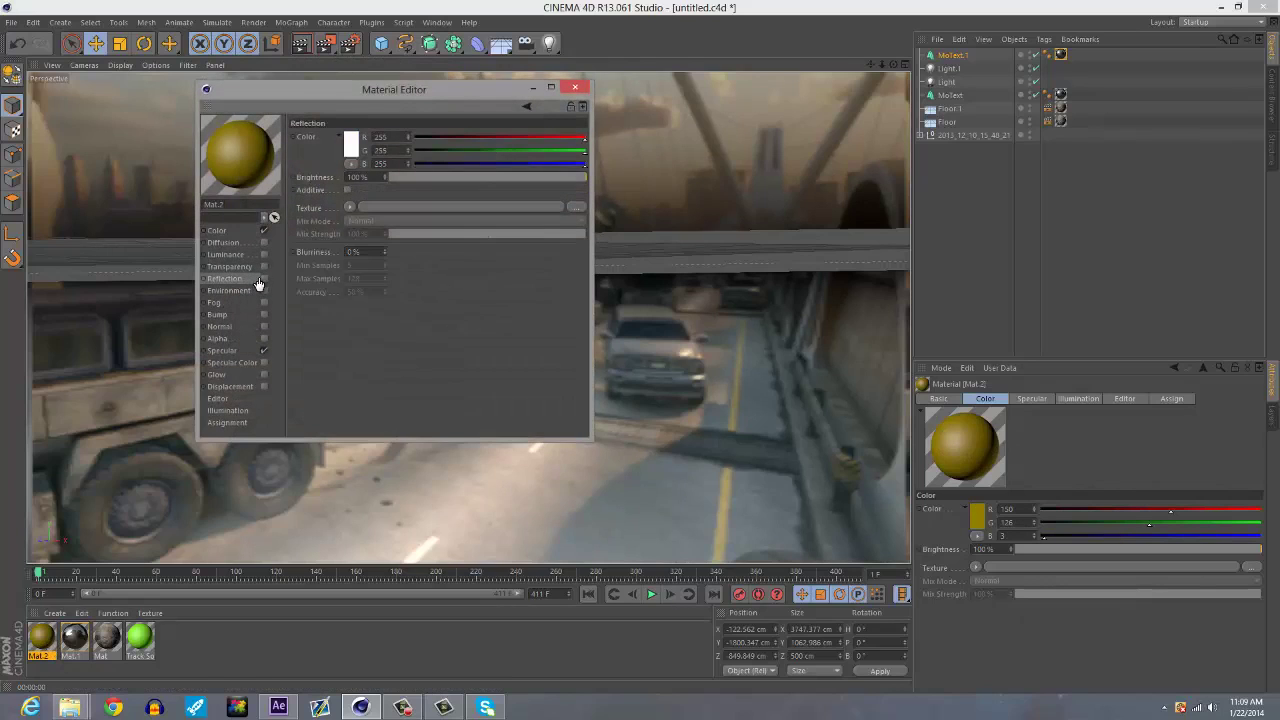
pyautogui.click(351, 145)
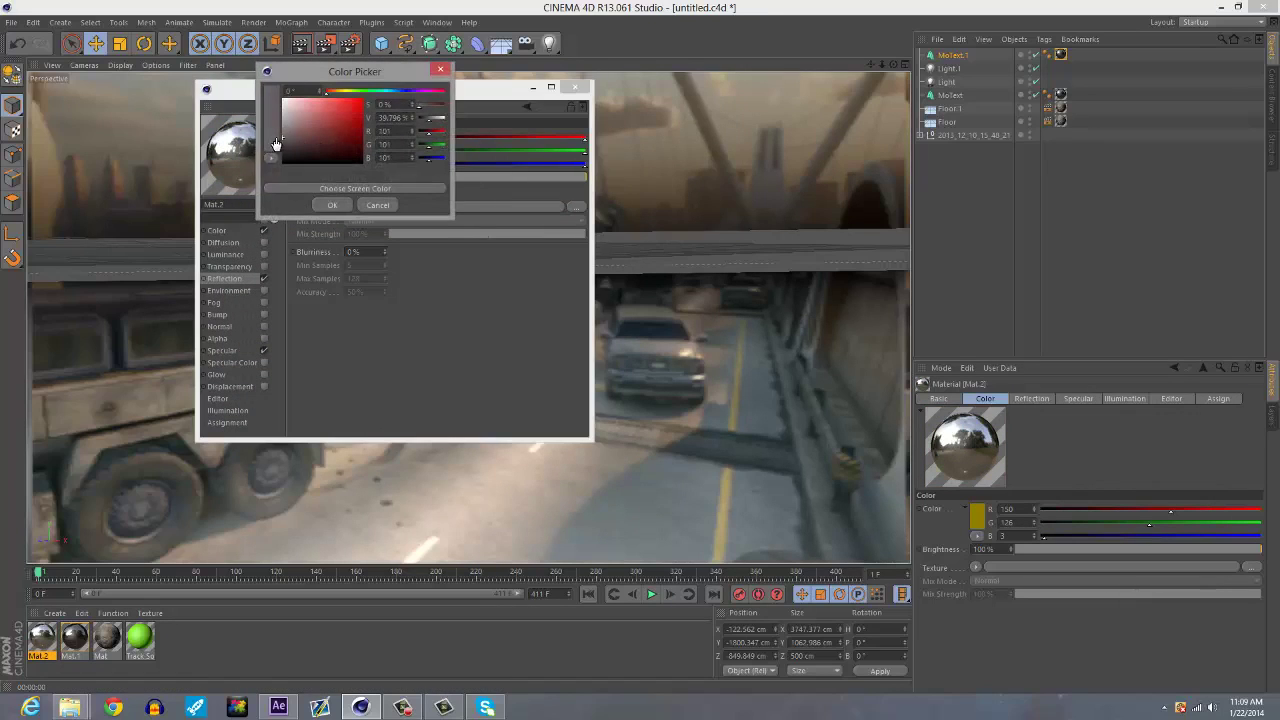
pyautogui.moveTo(269, 144); pyautogui.dragTo(275, 139)
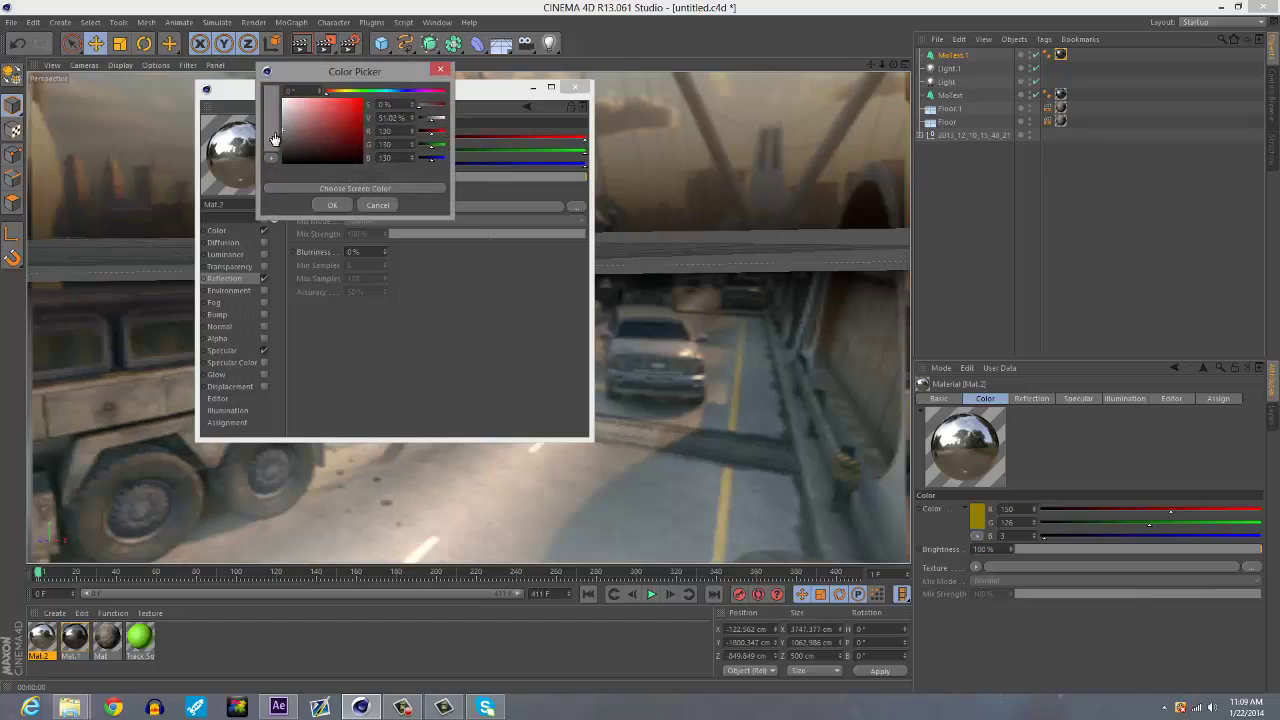
pyautogui.click(332, 204)
pyautogui.click(575, 89)
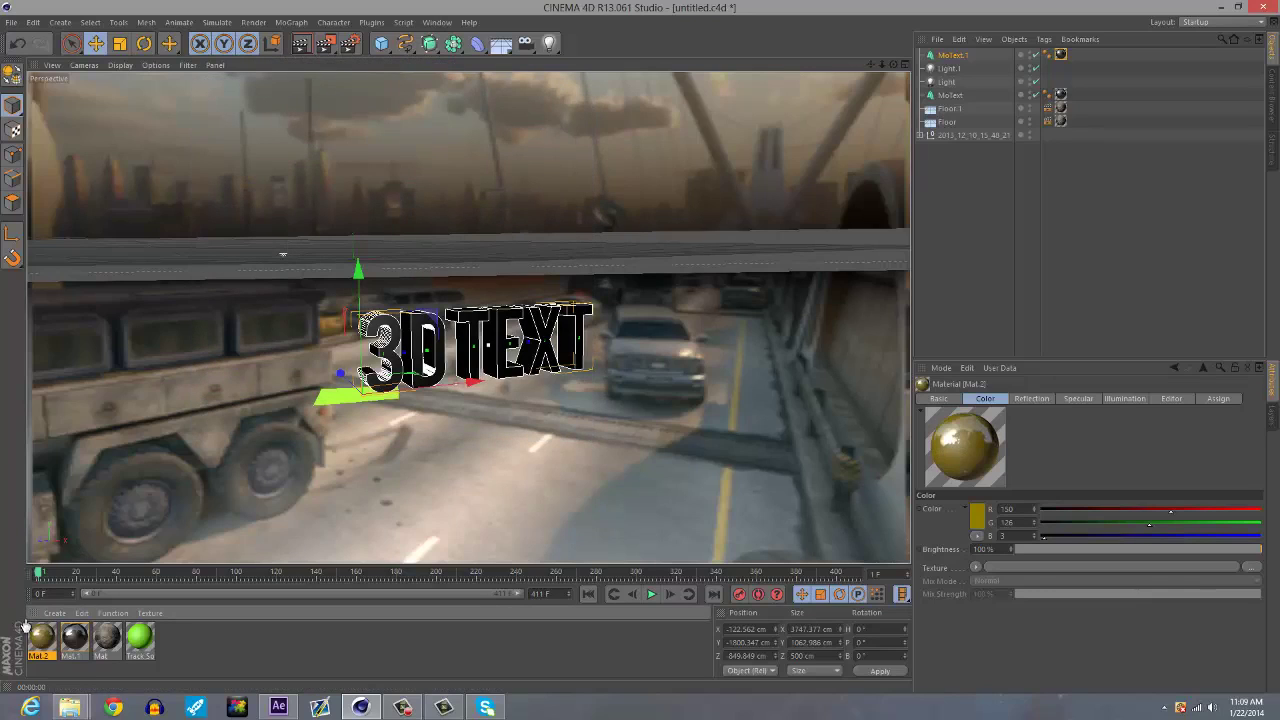
pyautogui.moveTo(1070, 62); pyautogui.dragTo(1061, 56)
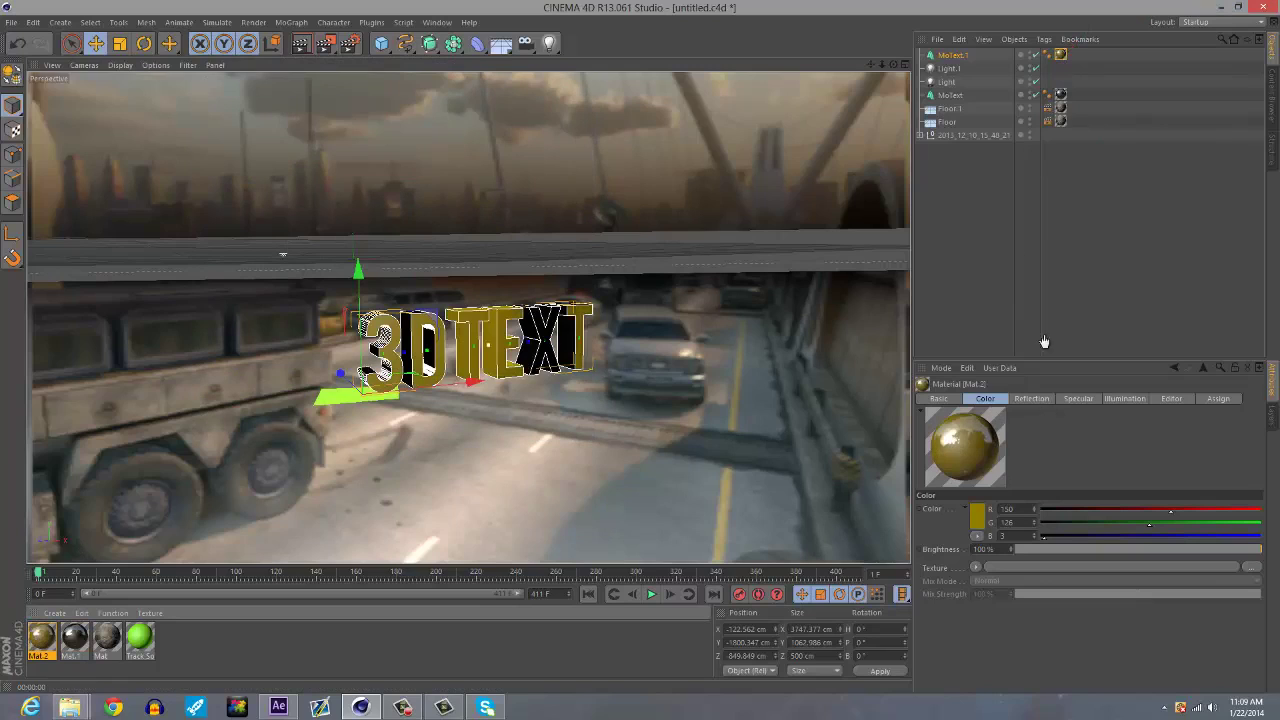
# - Set the duplicated text's start and end caps to Fillet Cap and move it slightly behind the original, to about Z -803 cm
pyautogui.click(951, 56)
pyautogui.click(1016, 399)
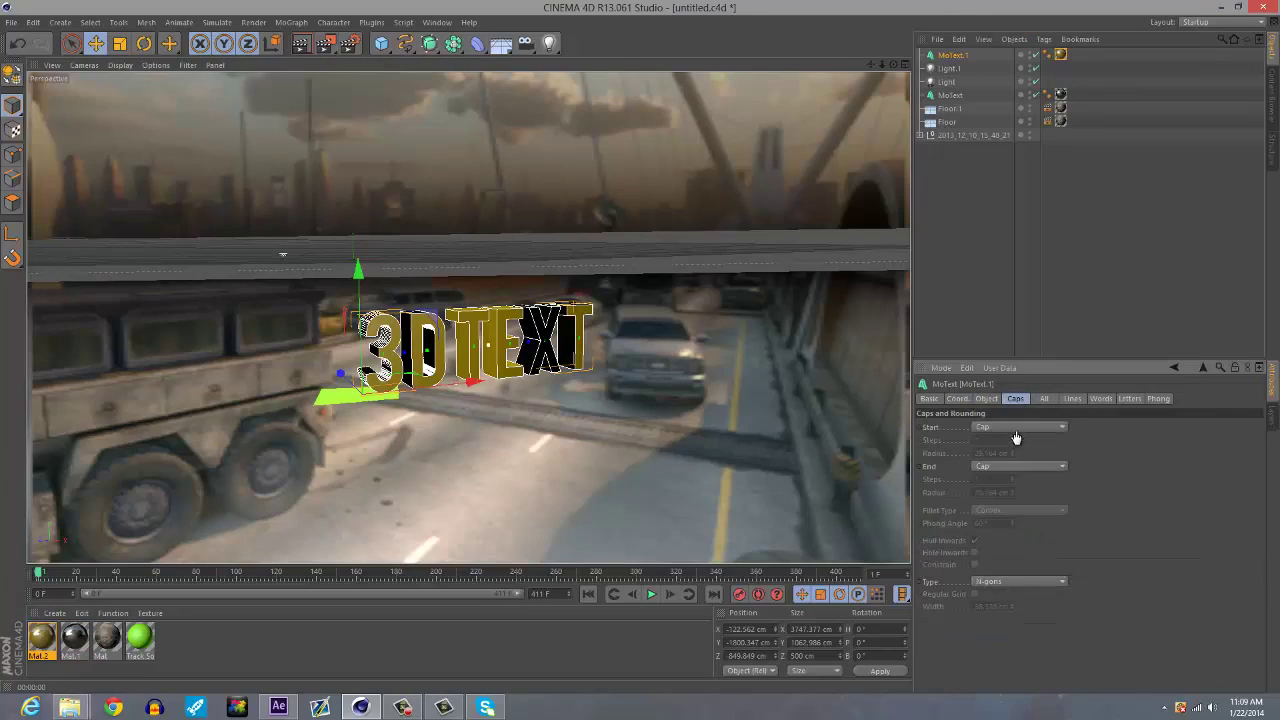
pyautogui.click(1016, 437)
pyautogui.click(1010, 489)
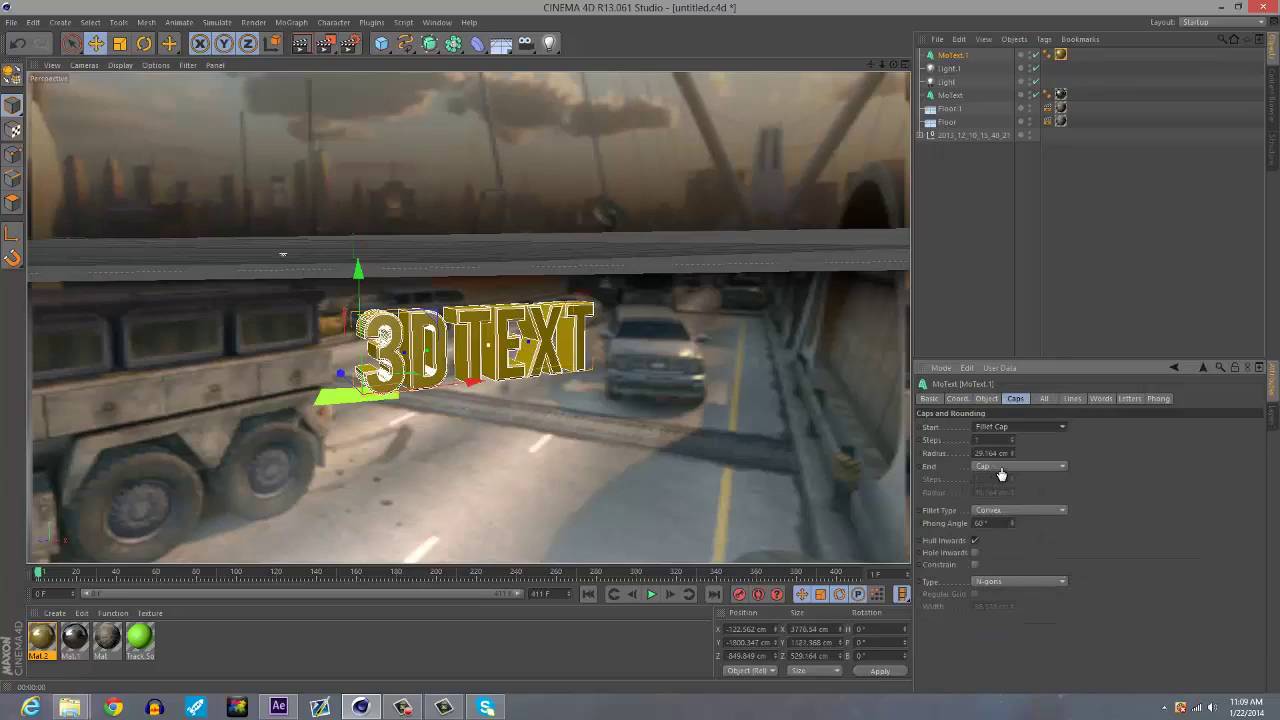
pyautogui.click(1001, 474)
pyautogui.click(1005, 518)
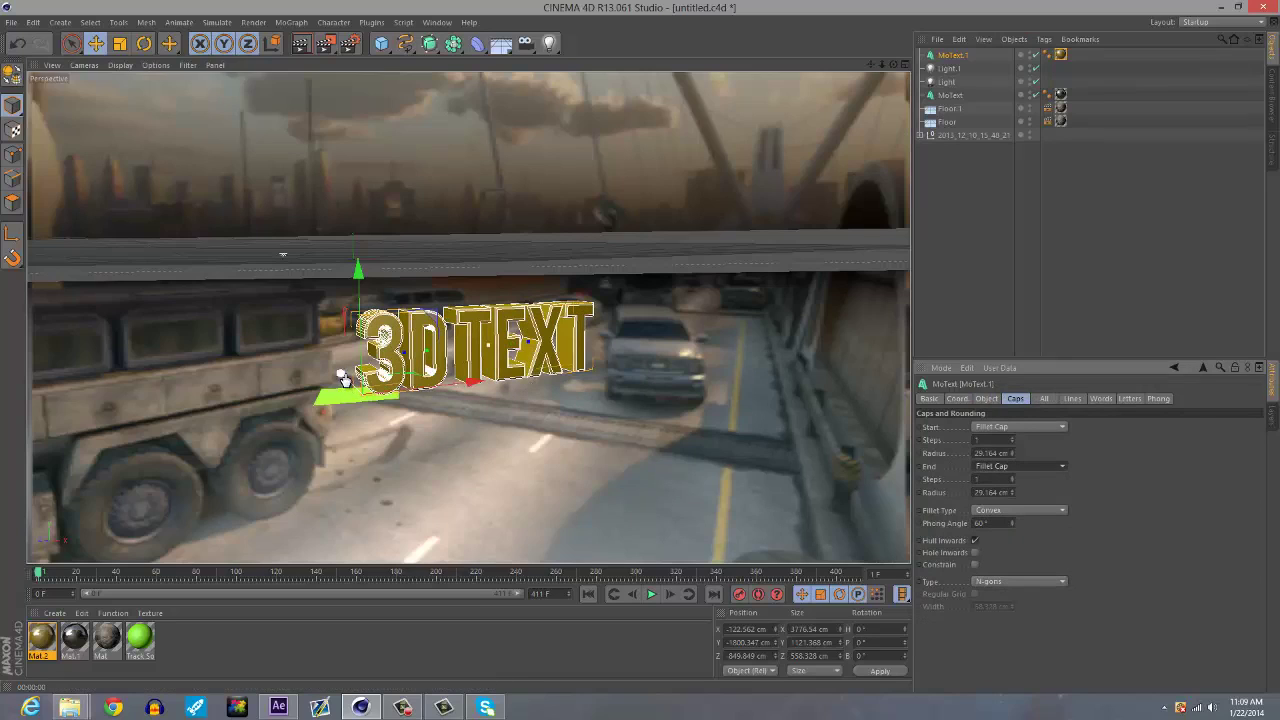
pyautogui.moveTo(343, 378); pyautogui.dragTo(343, 381)
pyautogui.click(302, 44)
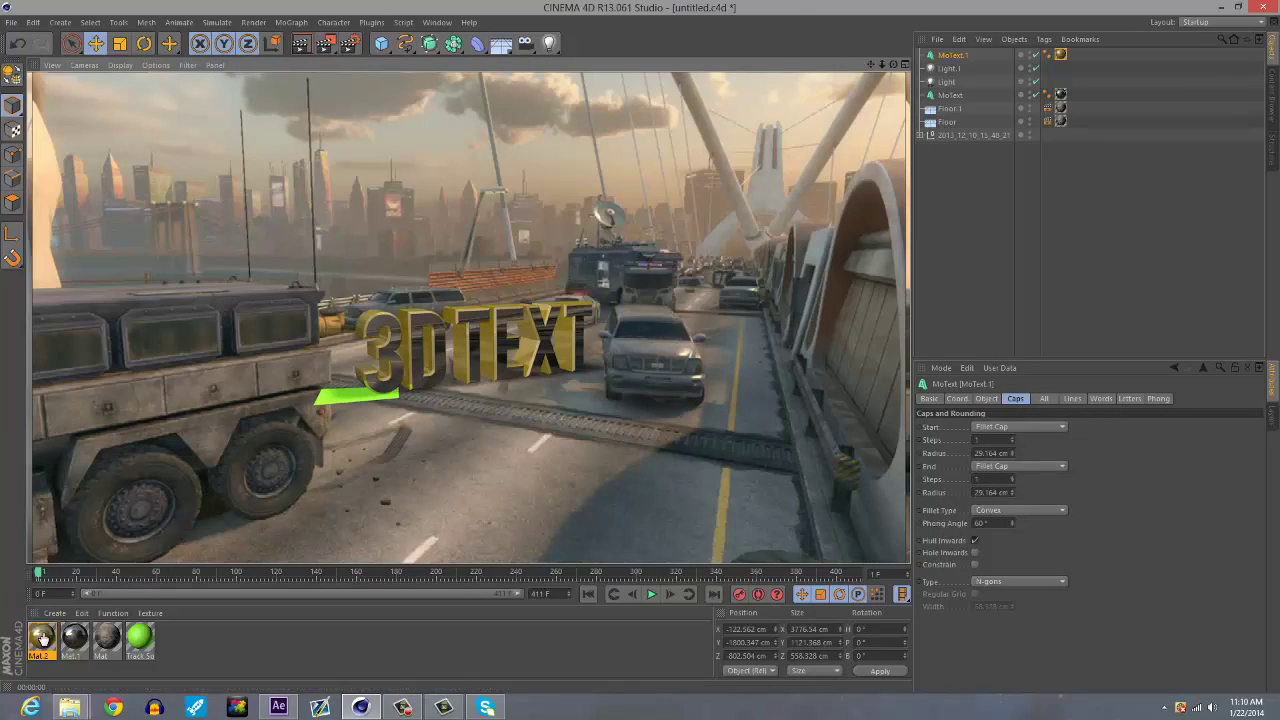
# - Brighten the gold material's color to RGB 221, 184, 0
pyautogui.doubleClick(45, 637)
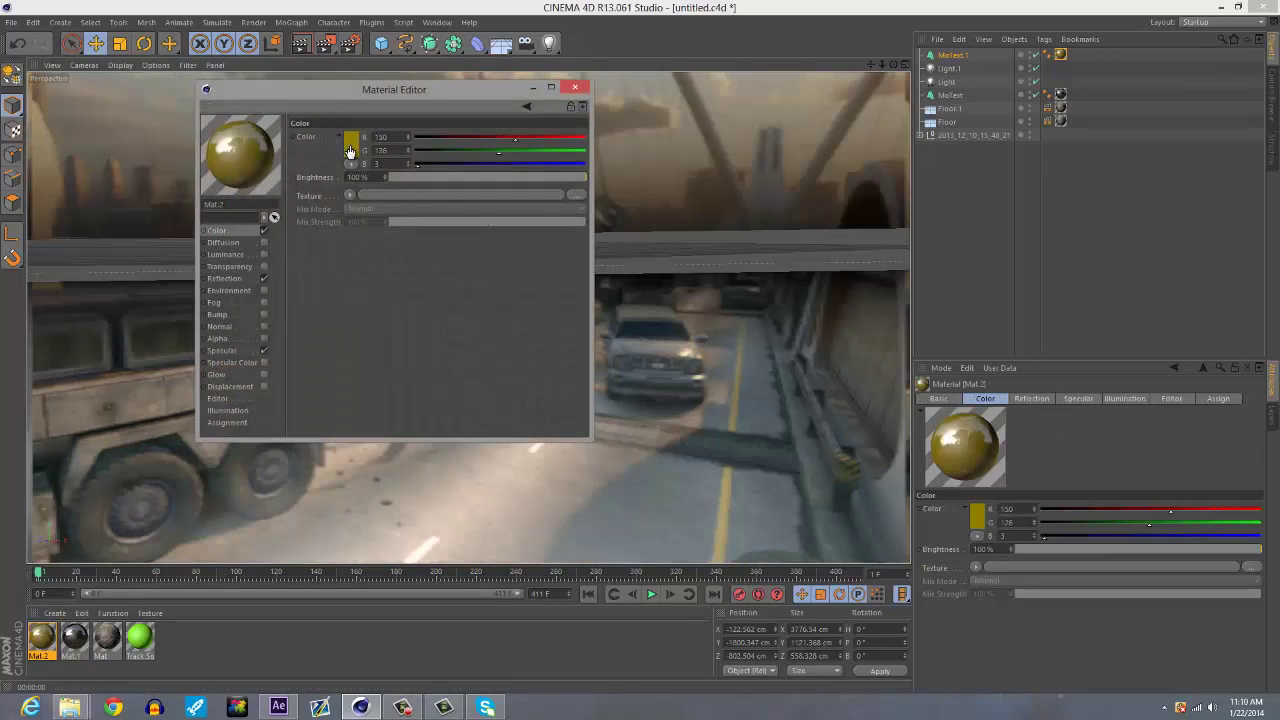
pyautogui.click(350, 151)
pyautogui.moveTo(356, 130); pyautogui.dragTo(358, 112)
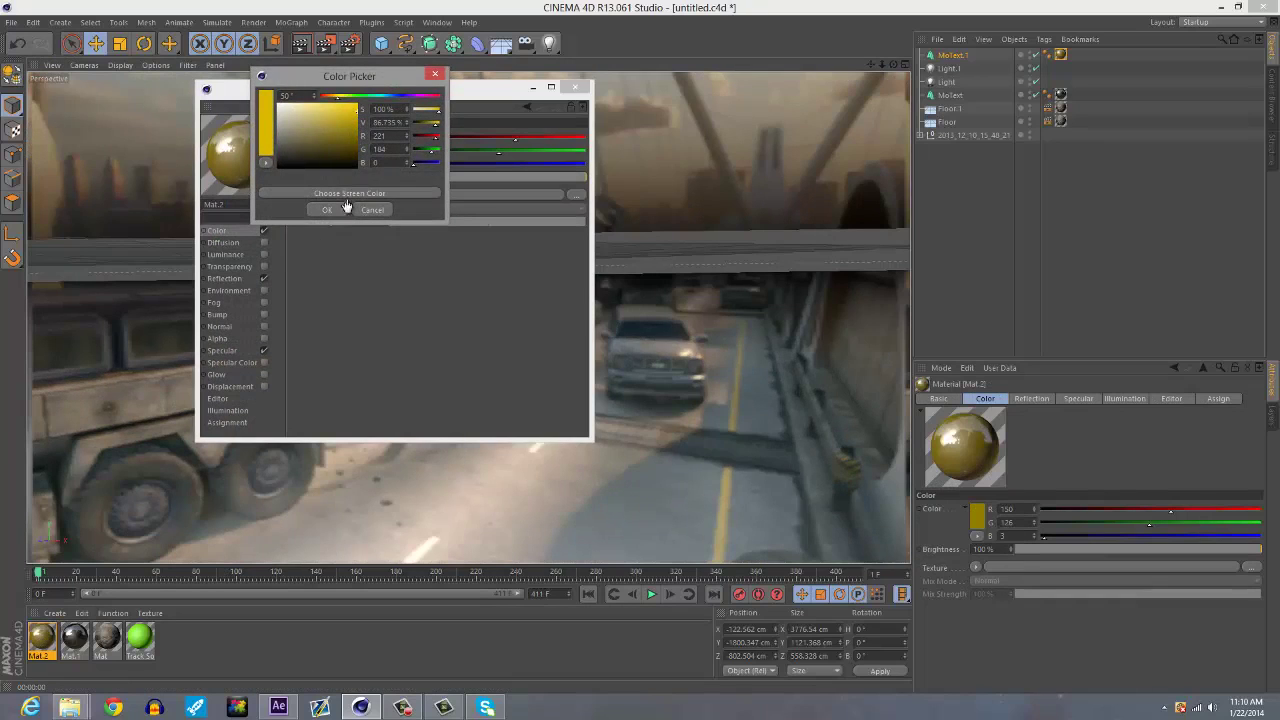
pyautogui.click(327, 209)
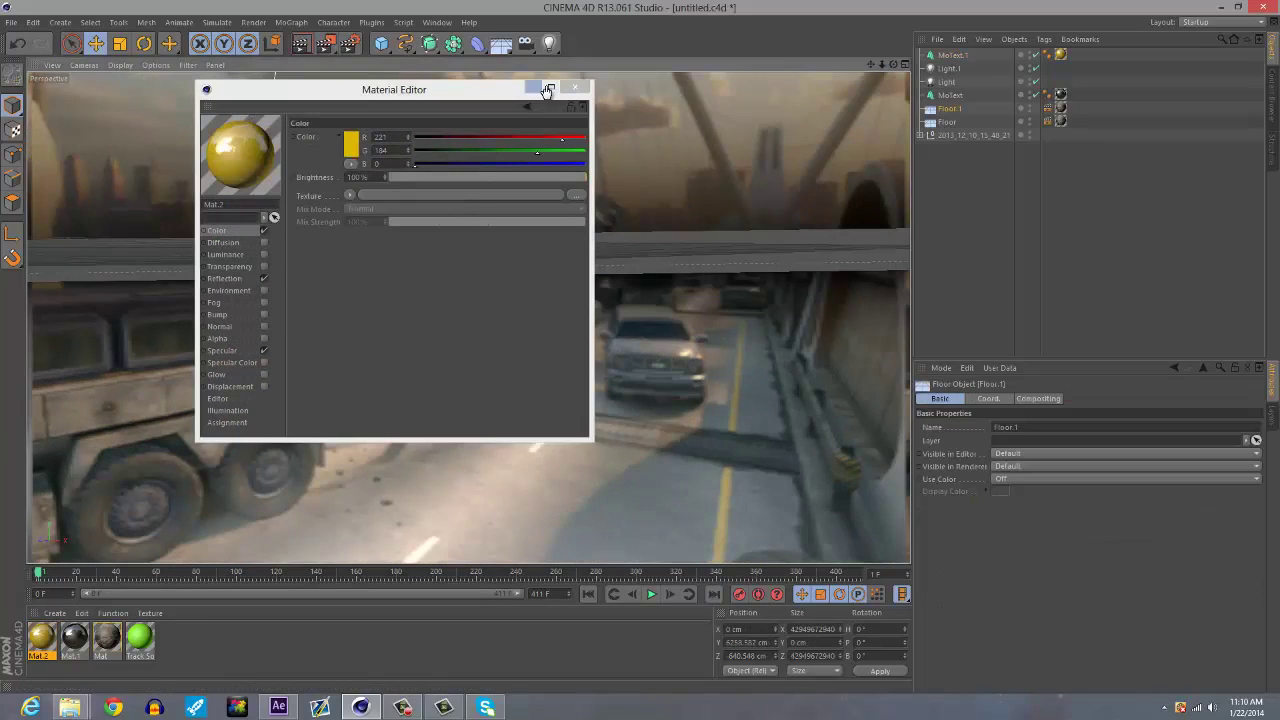
pyautogui.click(575, 88)
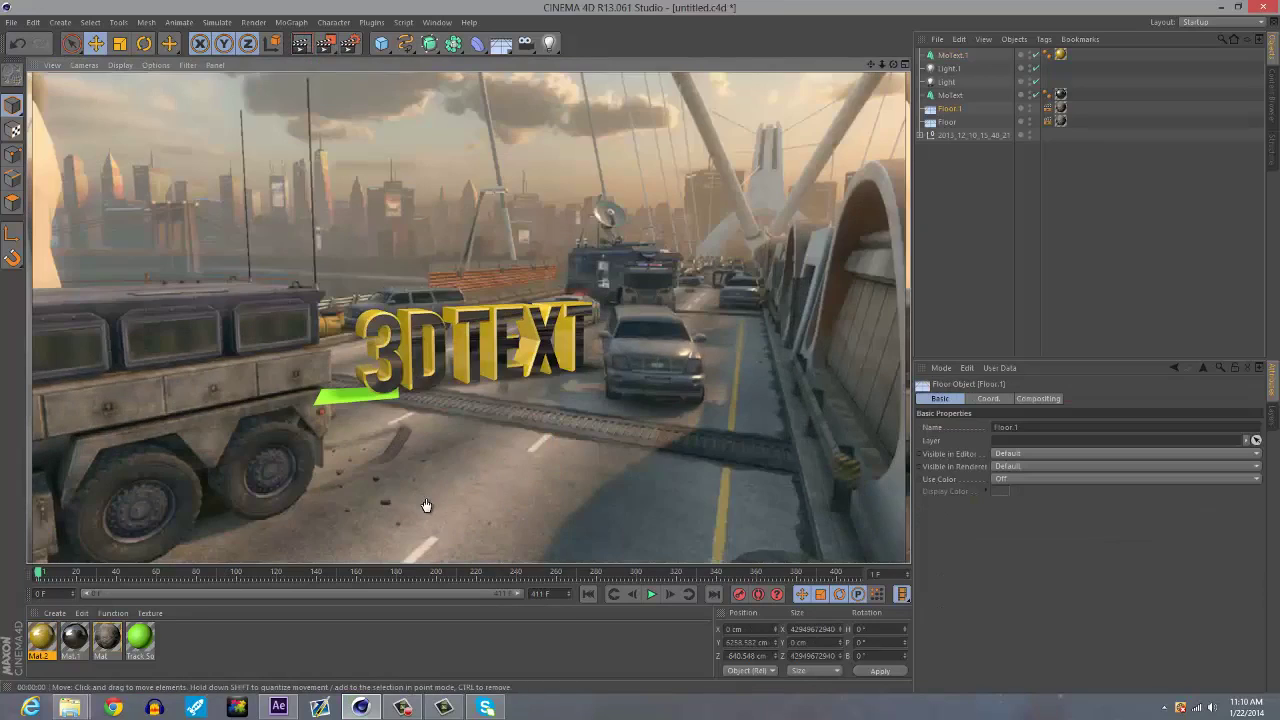
# - Shift the duplicated text material's hue to magenta (RGB 221, 0, 206)
pyautogui.doubleClick(50, 645)
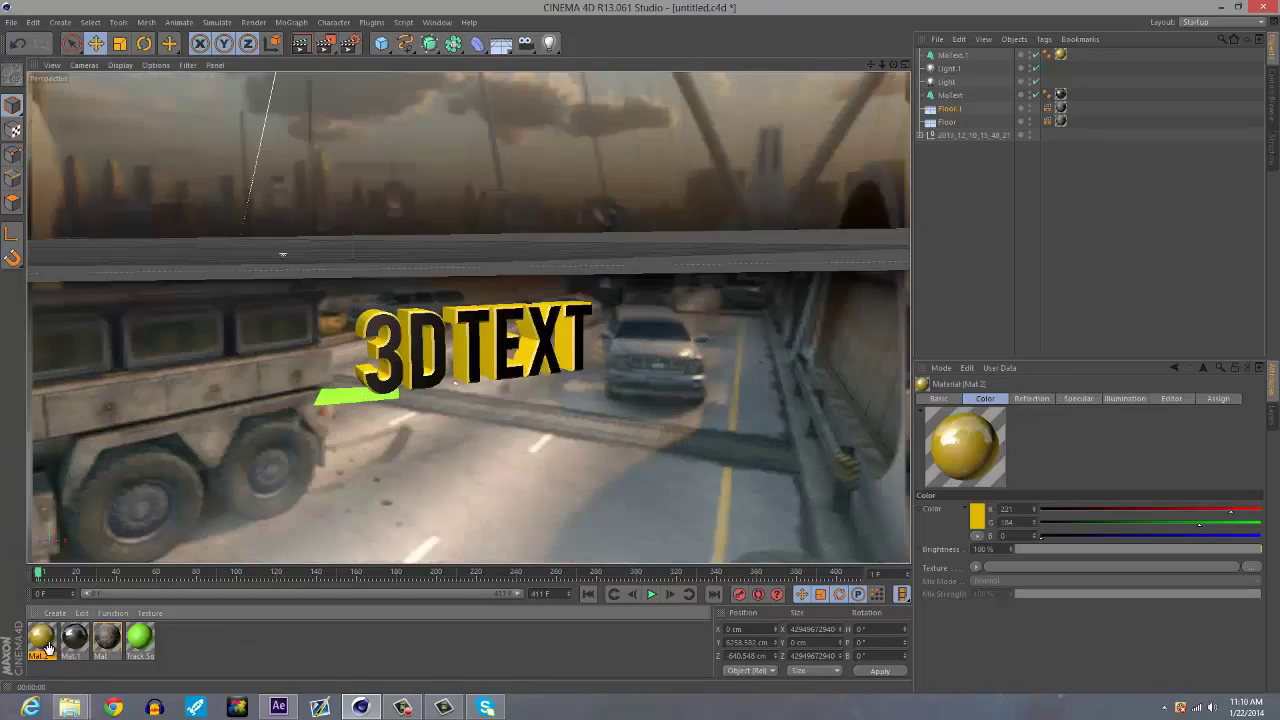
pyautogui.click(350, 144)
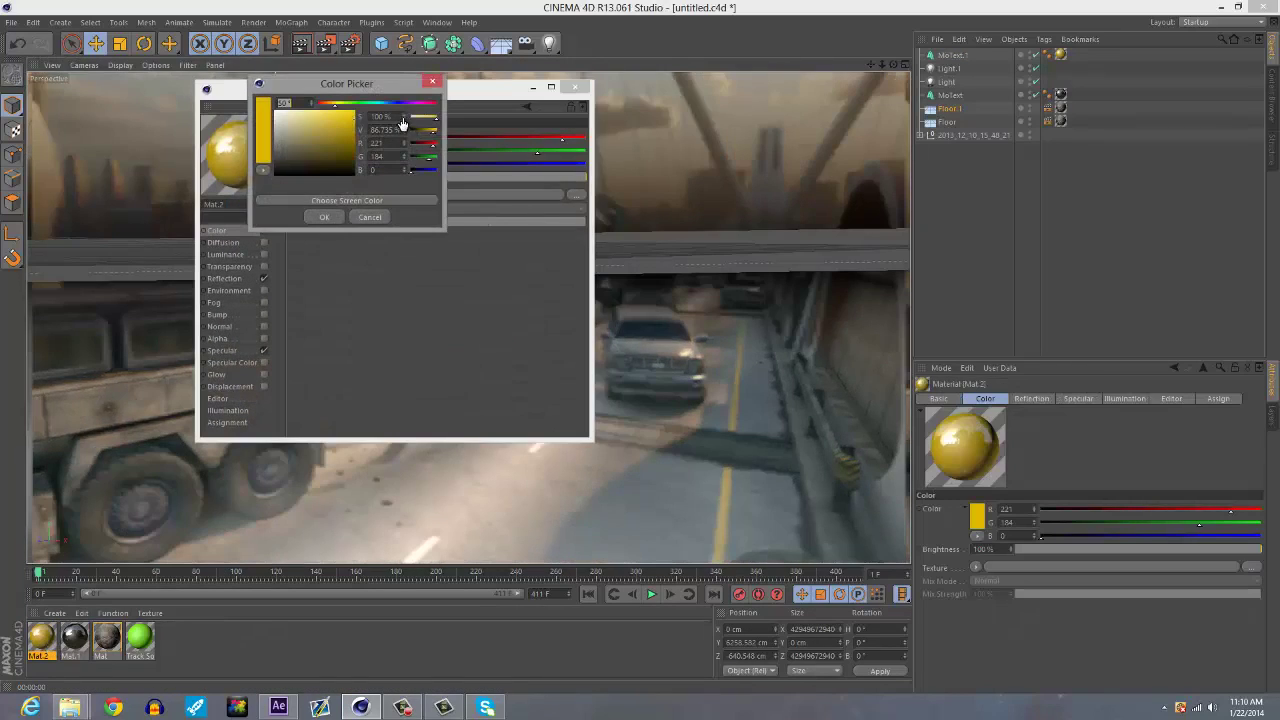
pyautogui.click(421, 104)
pyautogui.click(323, 217)
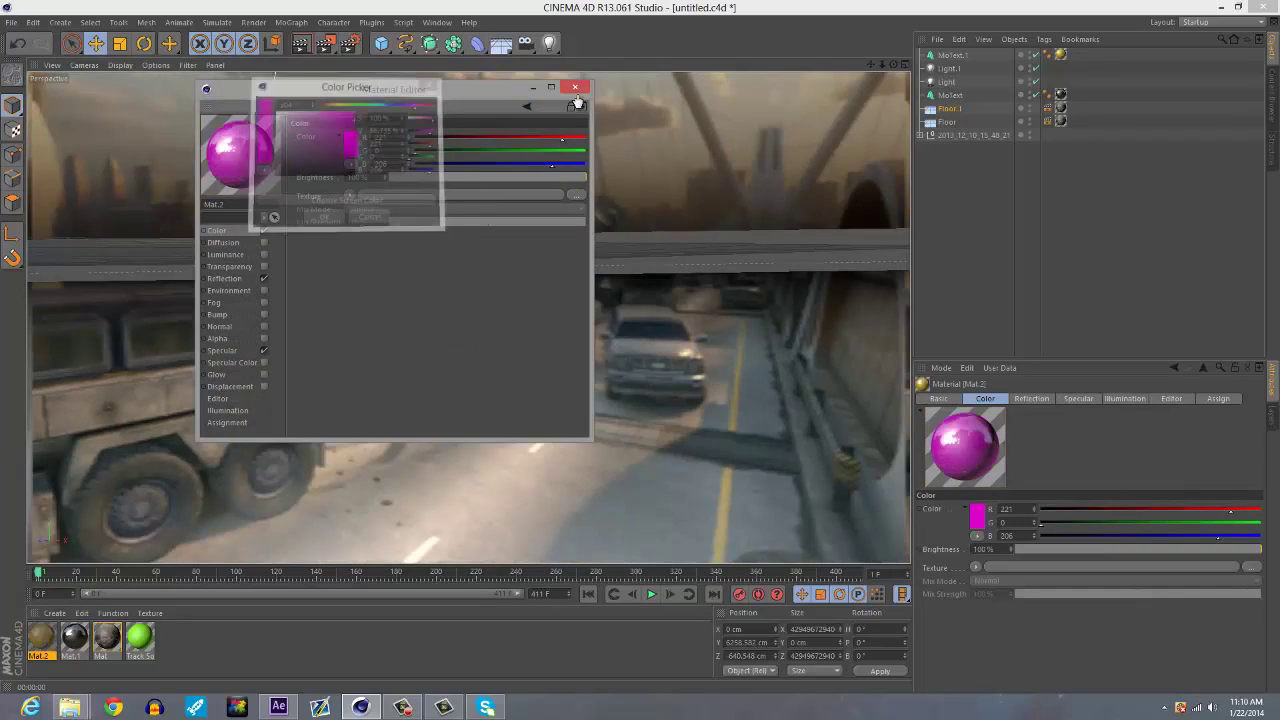
pyautogui.click(575, 87)
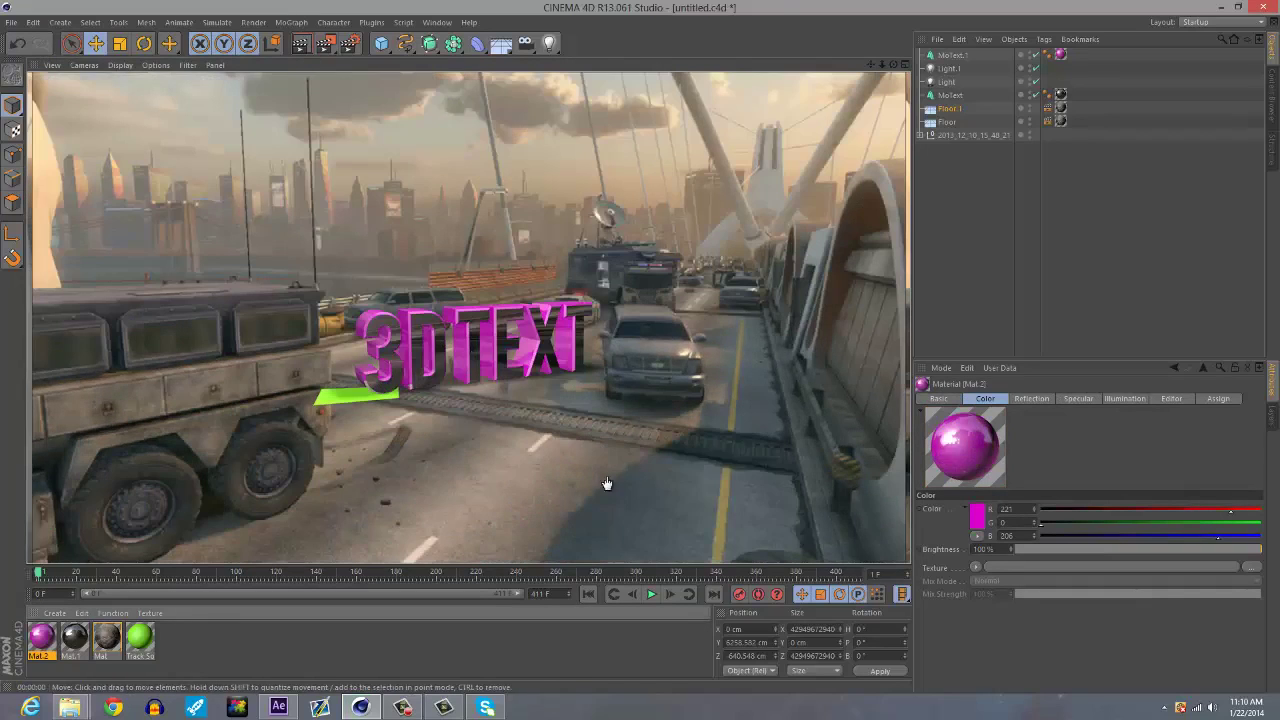
# - Raise the magenta material's reflection color to RGB 202, 202, 202 and check it in a viewport render
pyautogui.doubleClick(41, 637)
pyautogui.click(250, 279)
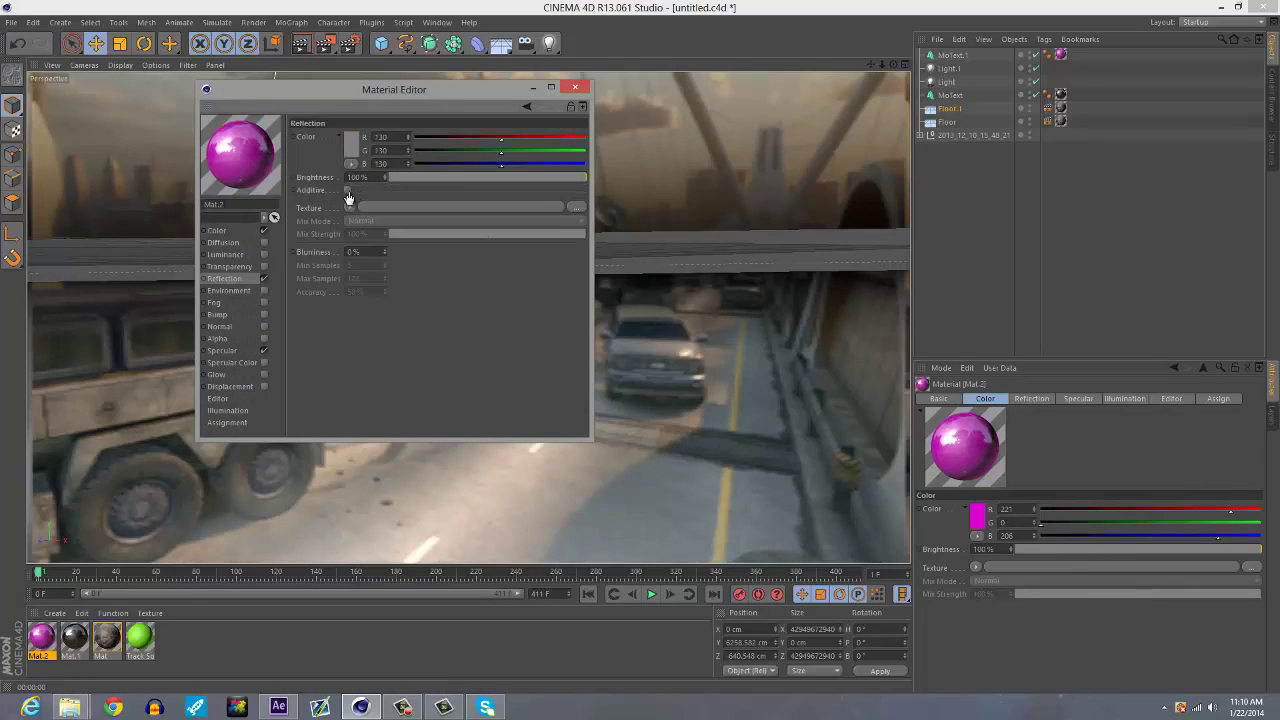
pyautogui.click(353, 150)
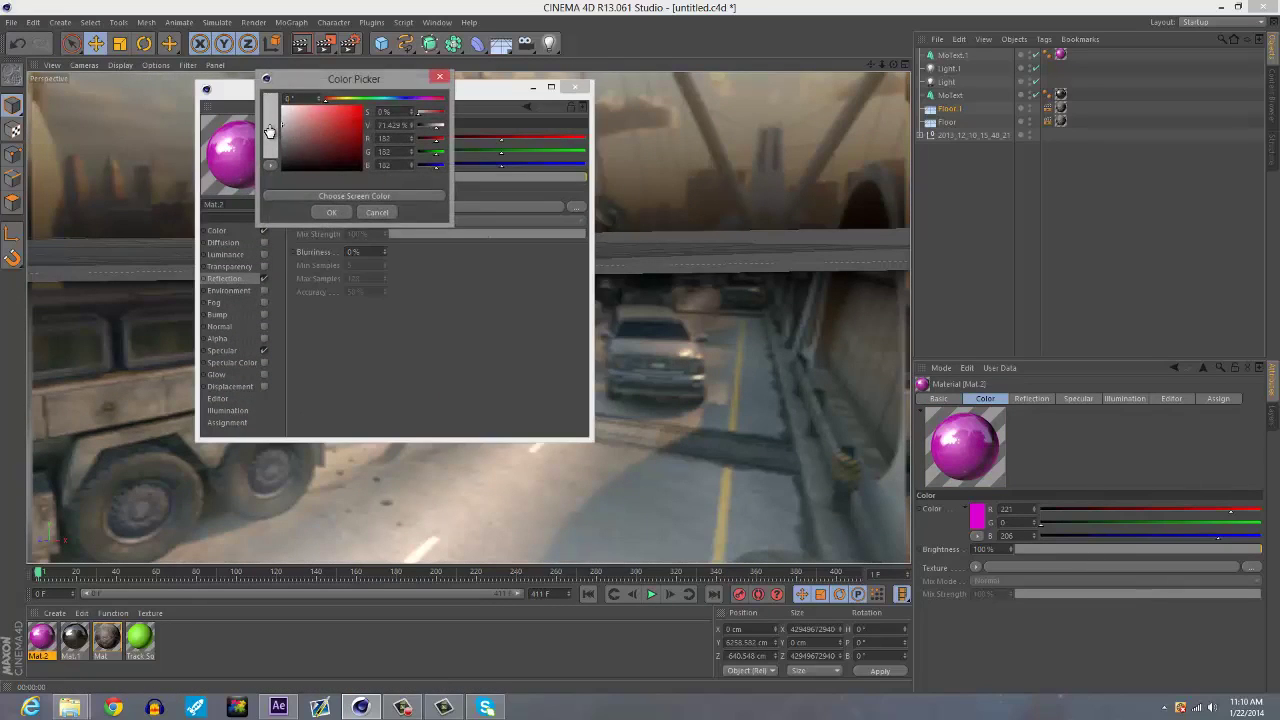
pyautogui.moveTo(268, 105); pyautogui.dragTo(199, 125)
pyautogui.click(331, 212)
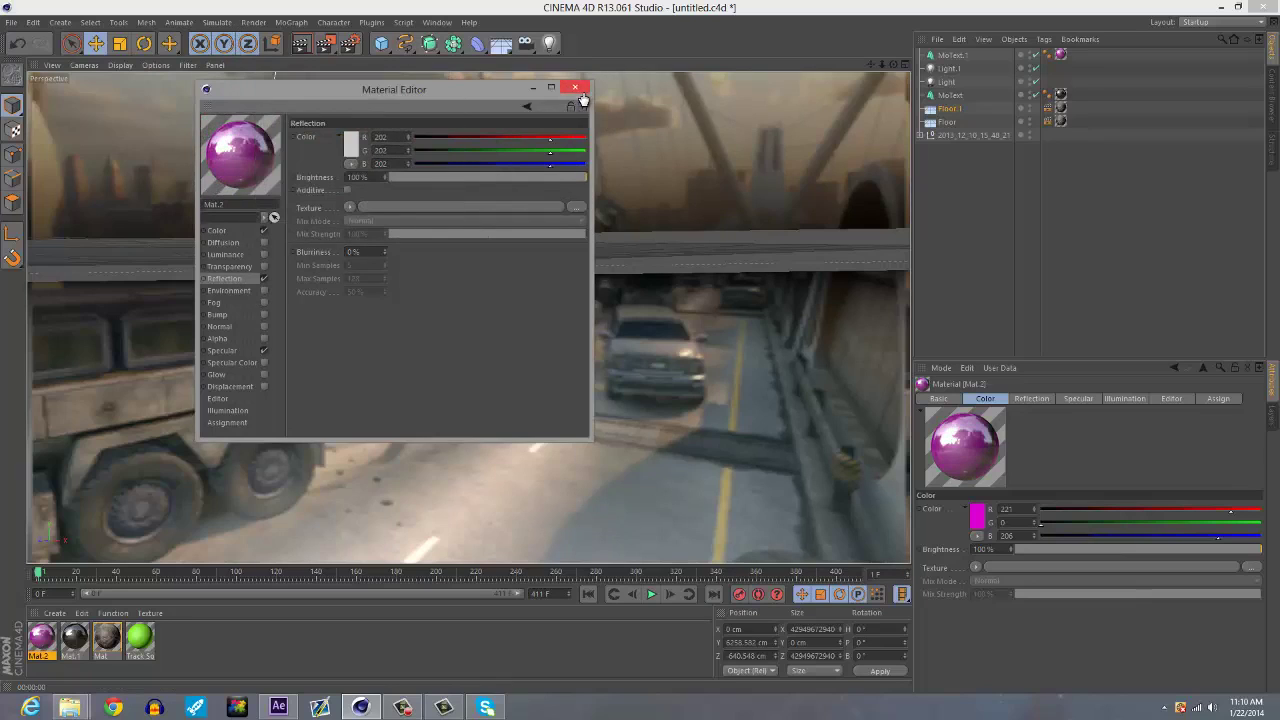
pyautogui.click(575, 87)
pyautogui.click(292, 54)
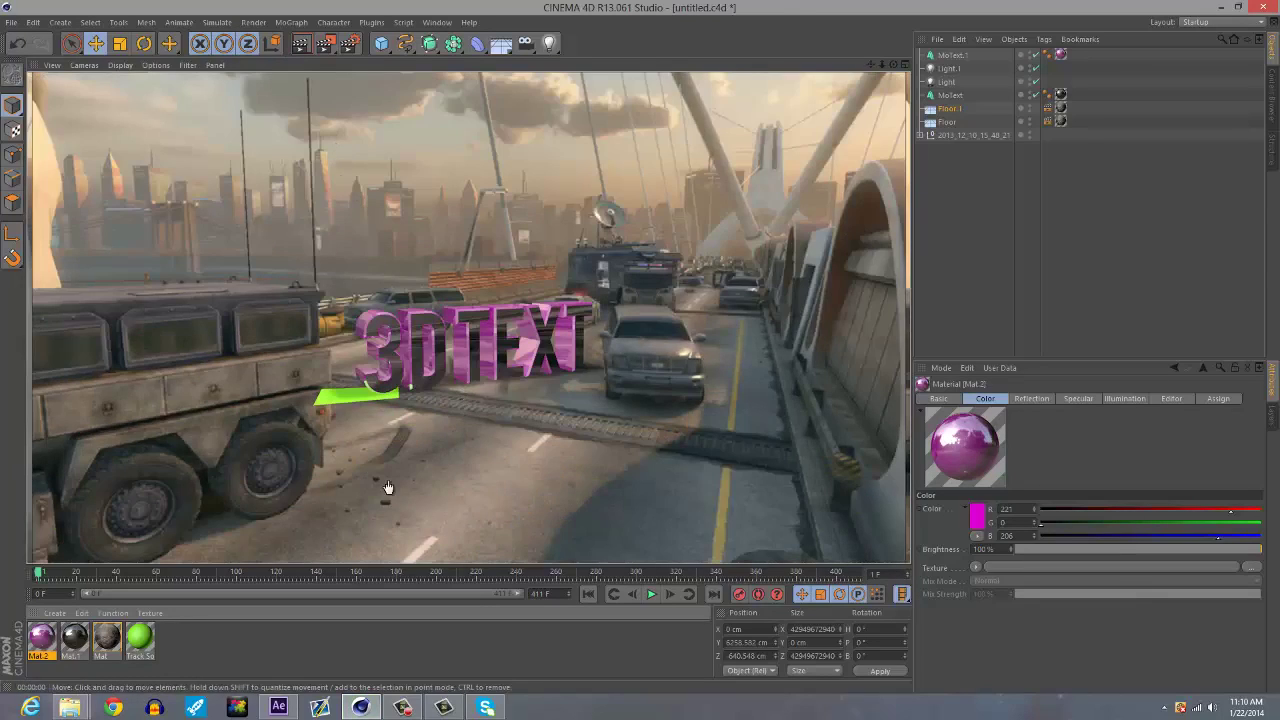
# - Darken the black material's reflection color to about RGB 109, 109, 109
pyautogui.doubleClick(74, 637)
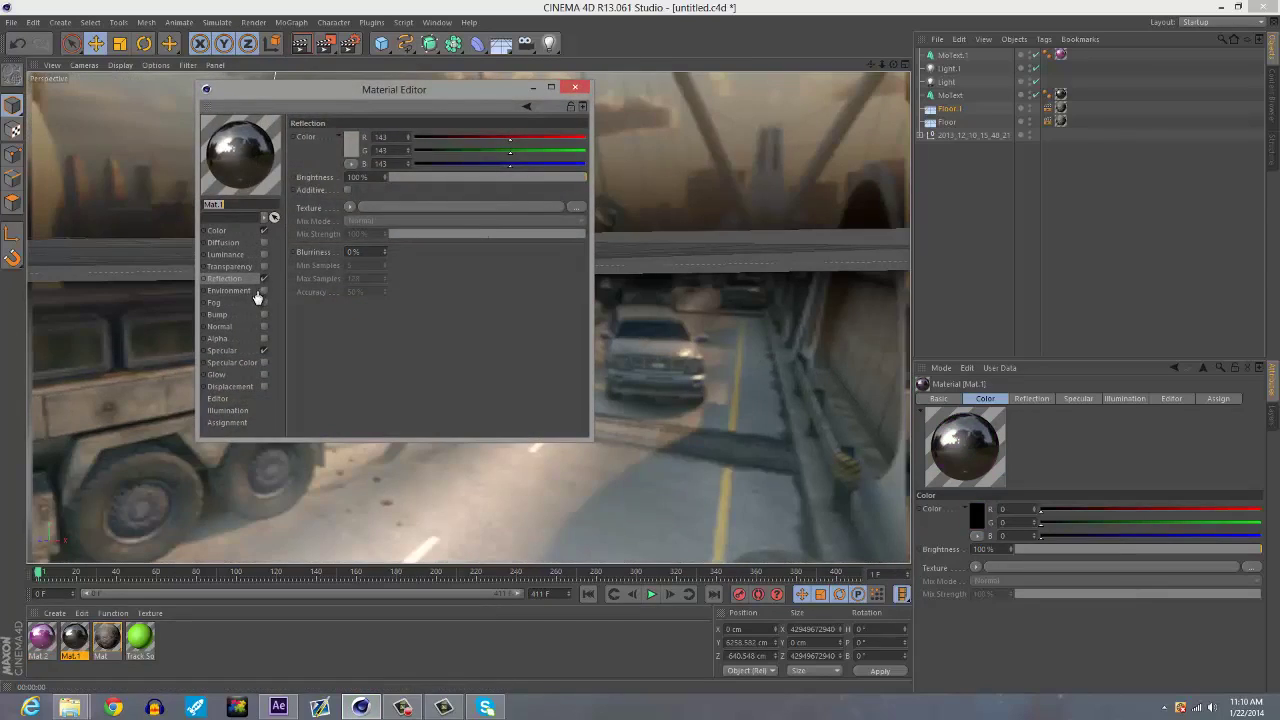
pyautogui.click(345, 142)
pyautogui.moveTo(261, 115); pyautogui.dragTo(258, 137)
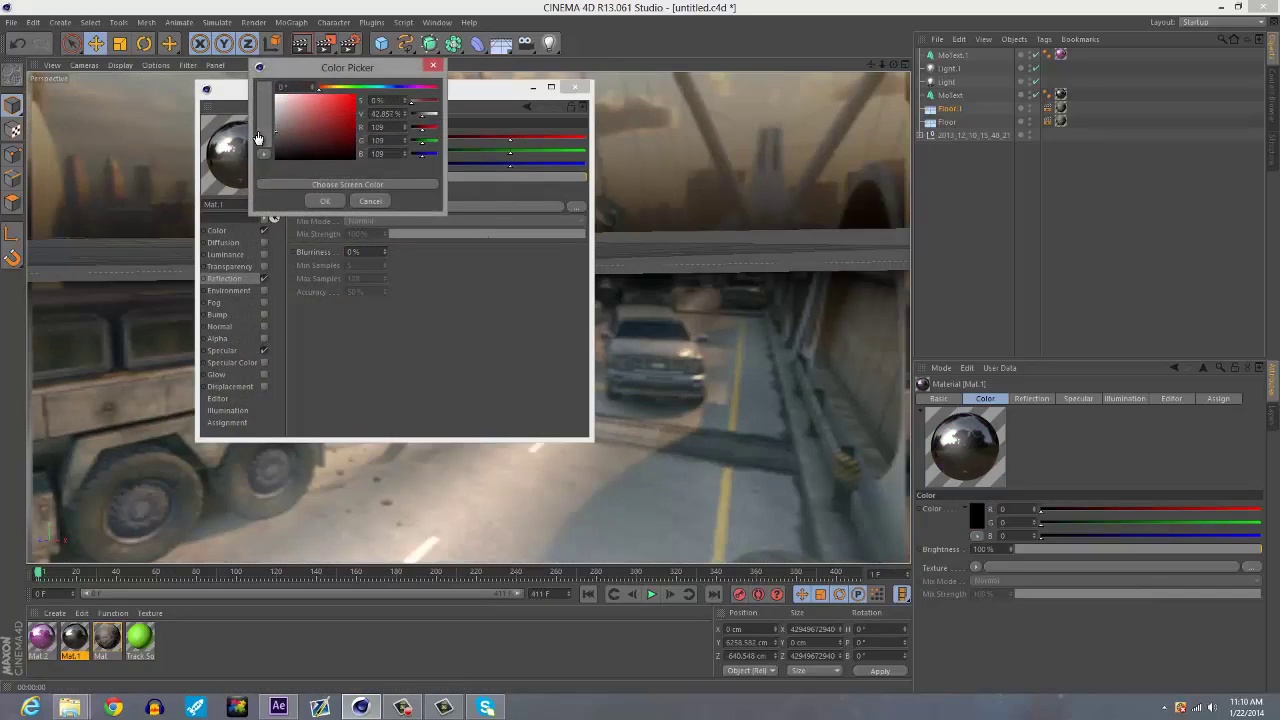
pyautogui.click(318, 201)
pyautogui.click(574, 87)
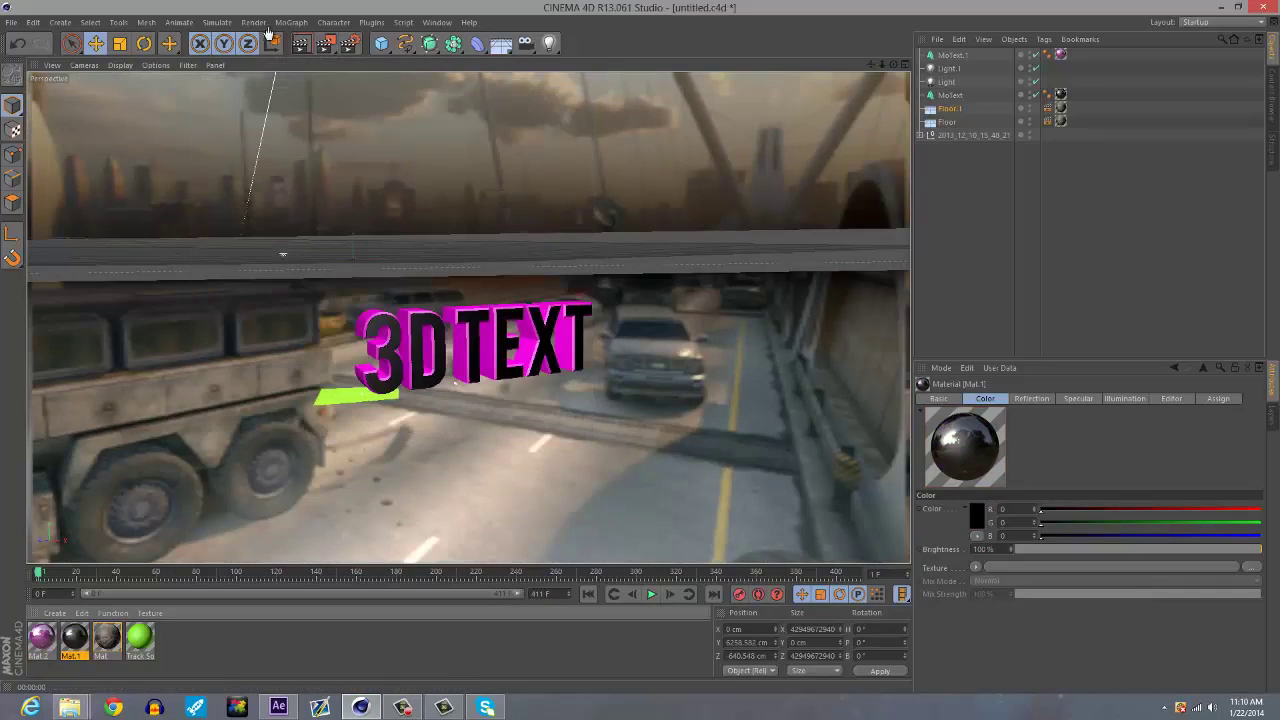
# - Render the viewport at the start and again at about frame 138 to check the text materials, then return near the start
pyautogui.click(306, 52)
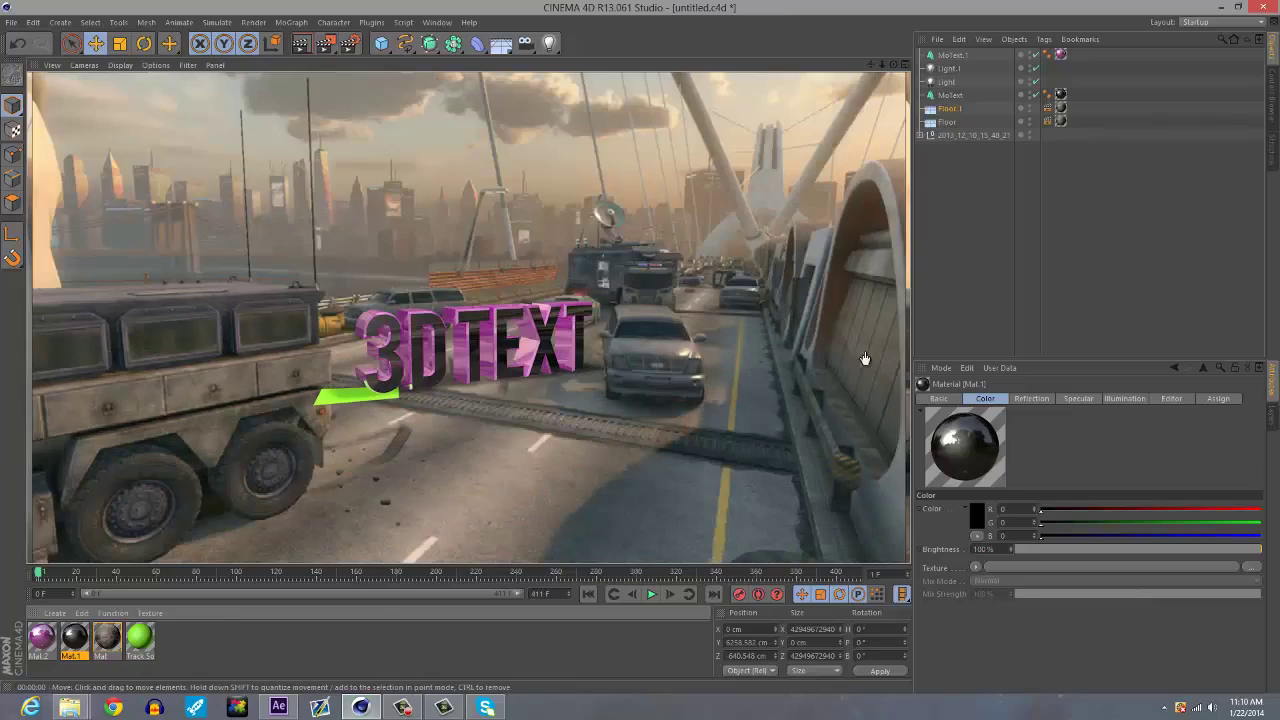
pyautogui.click(467, 574)
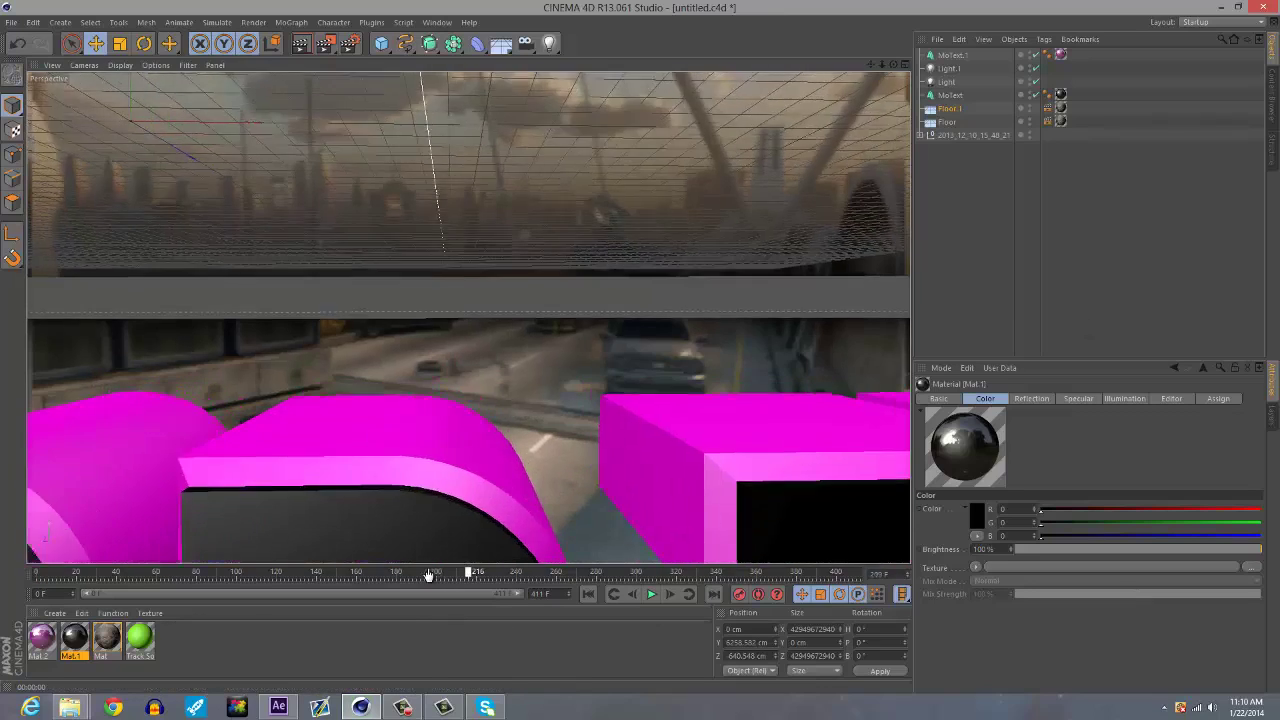
pyautogui.moveTo(428, 576); pyautogui.dragTo(312, 574)
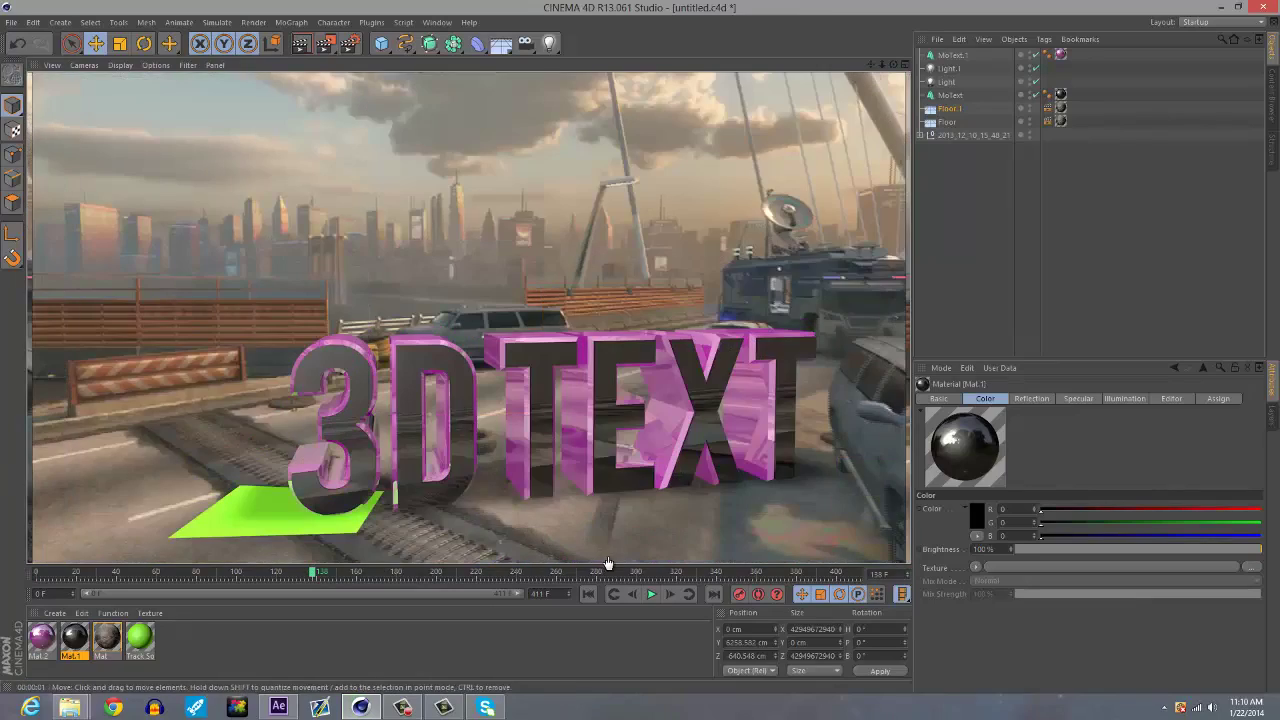
pyautogui.moveTo(470, 575); pyautogui.dragTo(52, 572)
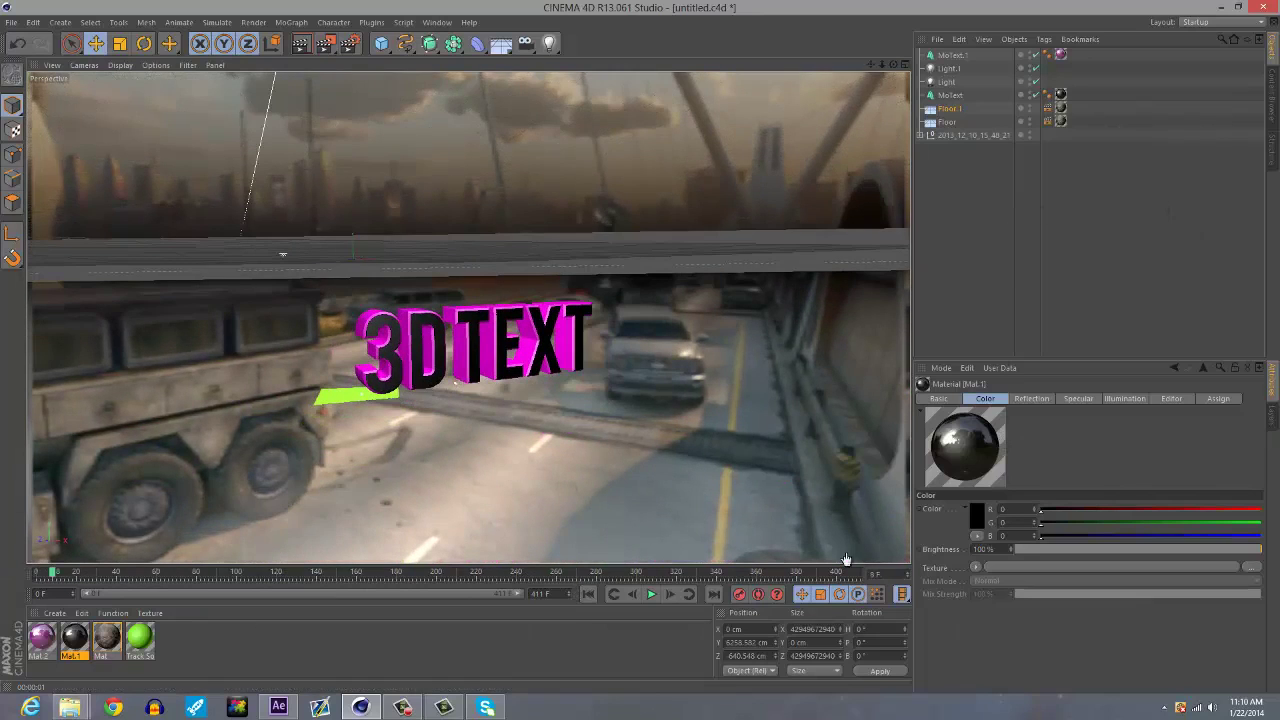
# - Set the render output format to AVI Movie with an alpha channel
pyautogui.click(350, 46)
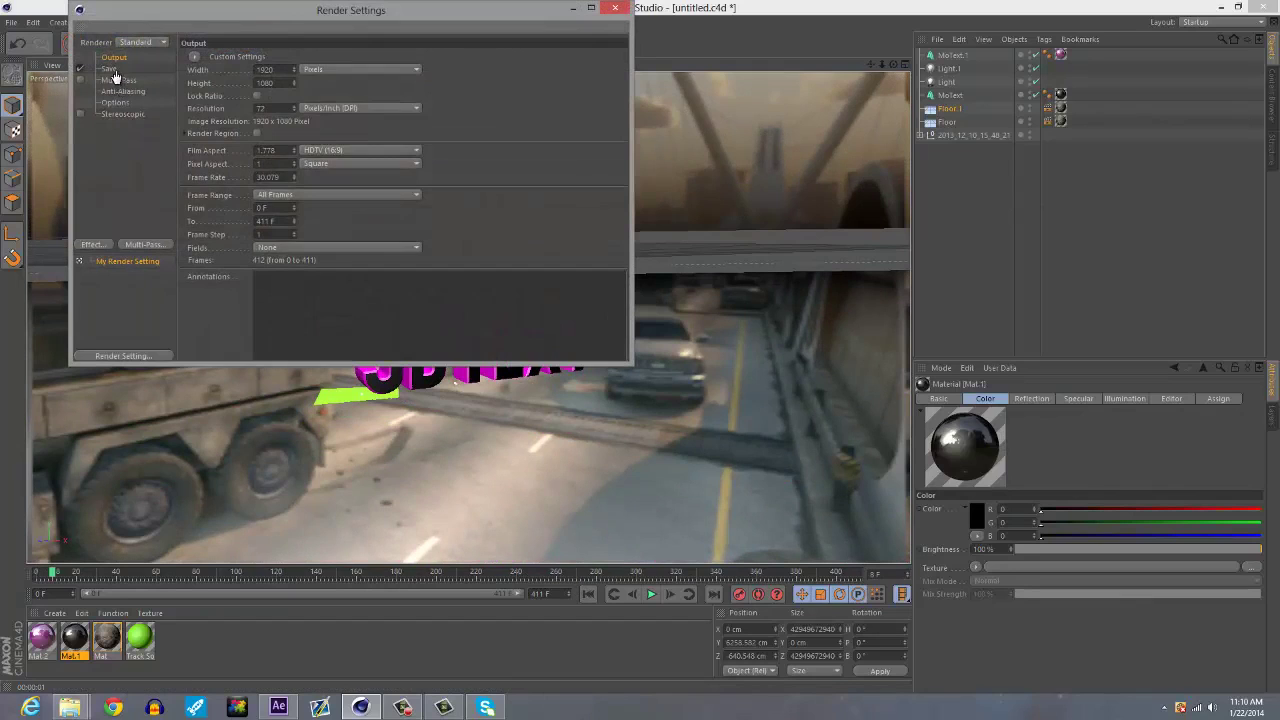
pyautogui.click(110, 69)
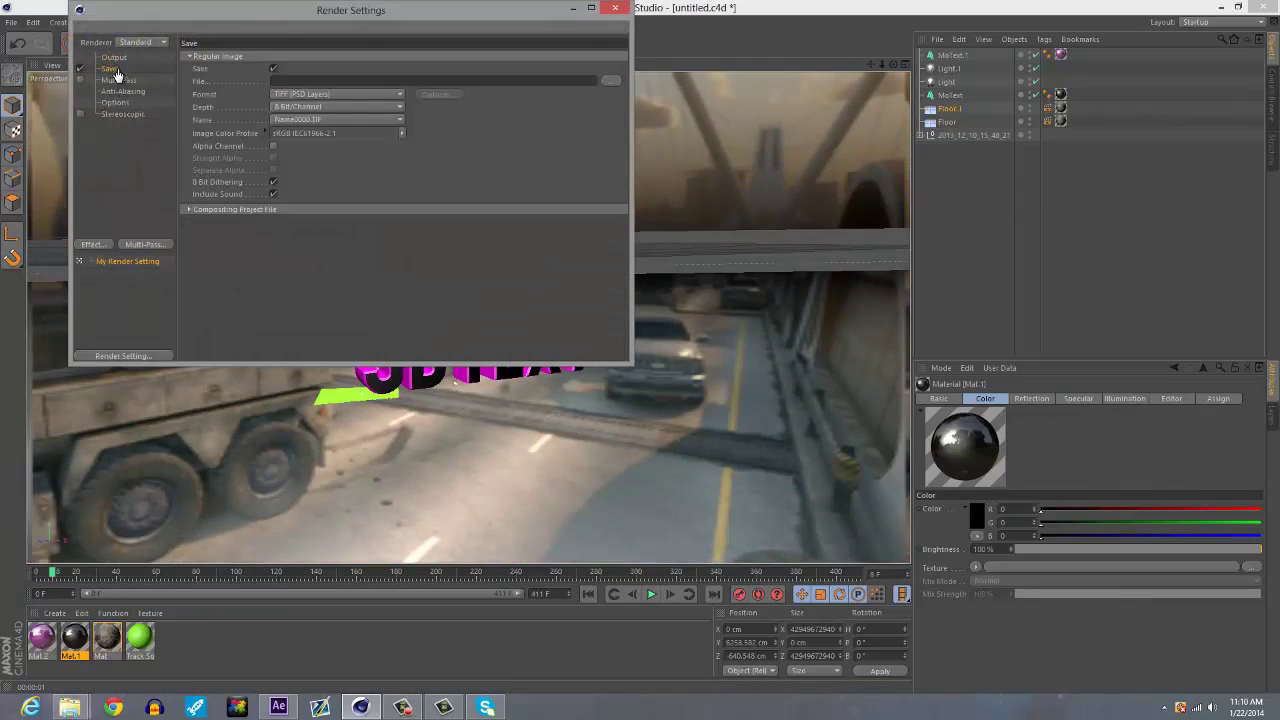
pyautogui.click(352, 100)
pyautogui.click(322, 452)
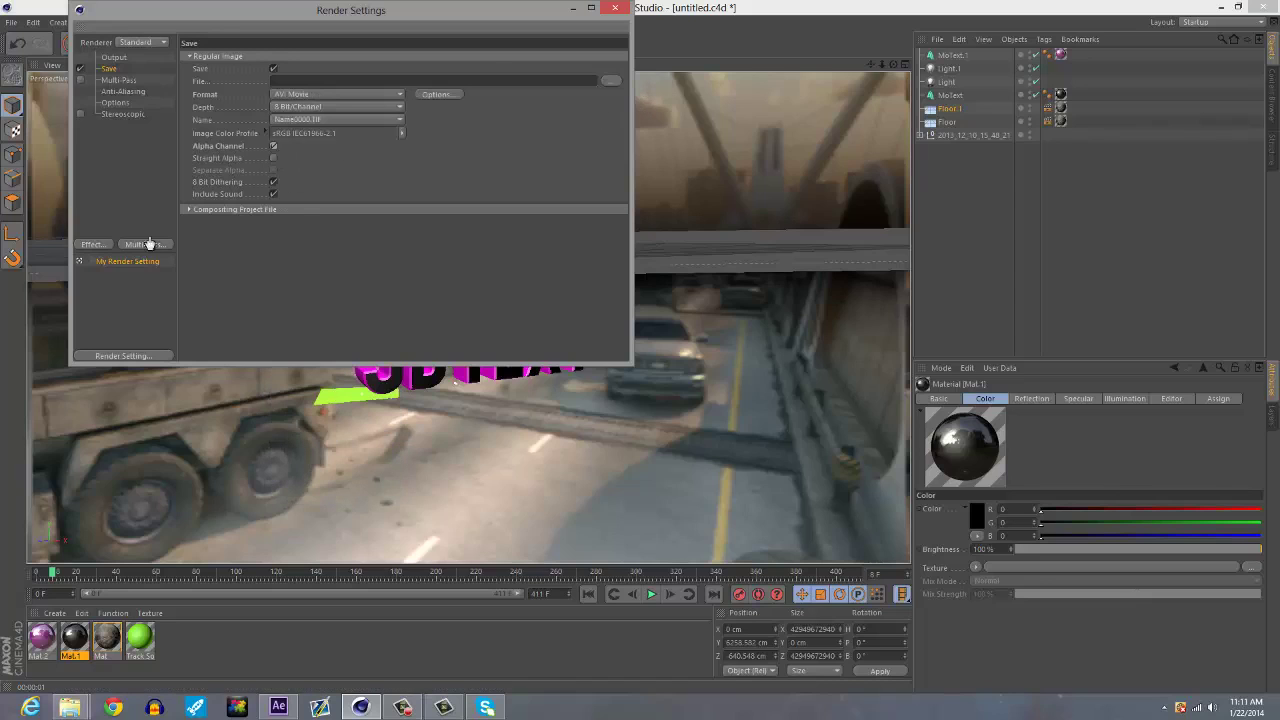
# - Set the render's save location to the desktop tut folder with the file name TUT 3d text
pyautogui.click(609, 84)
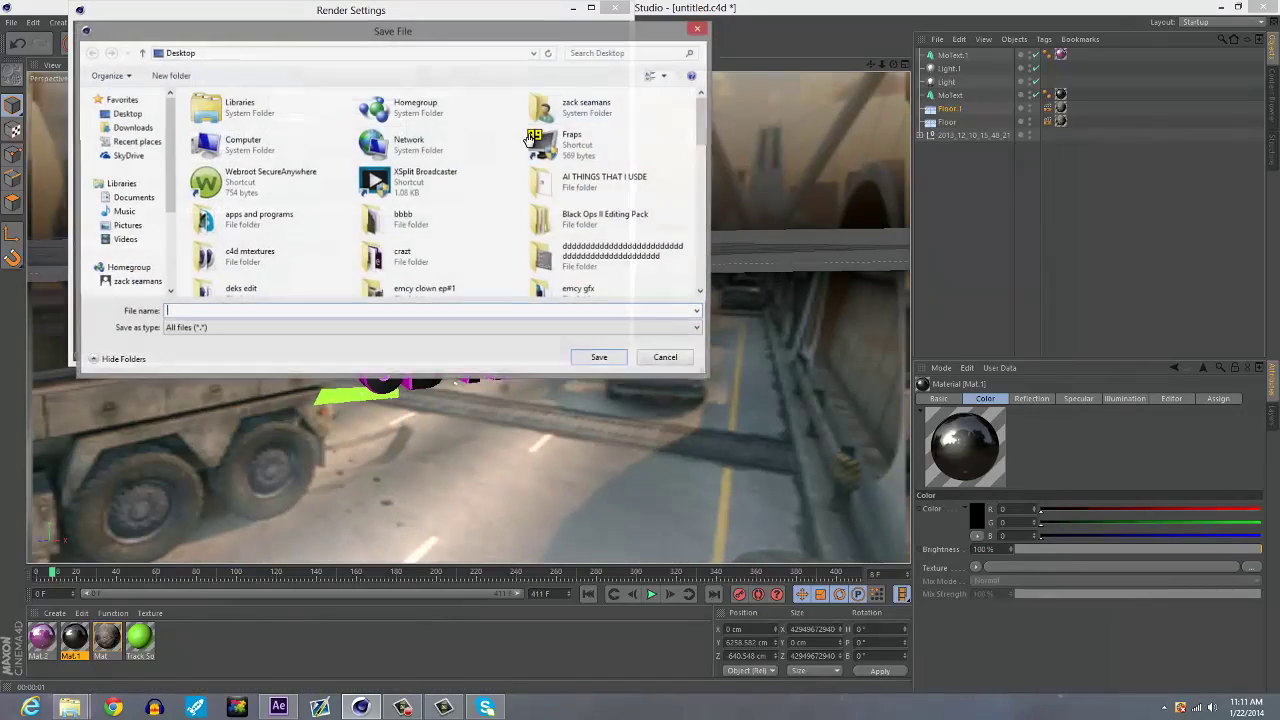
pyautogui.click(449, 237)
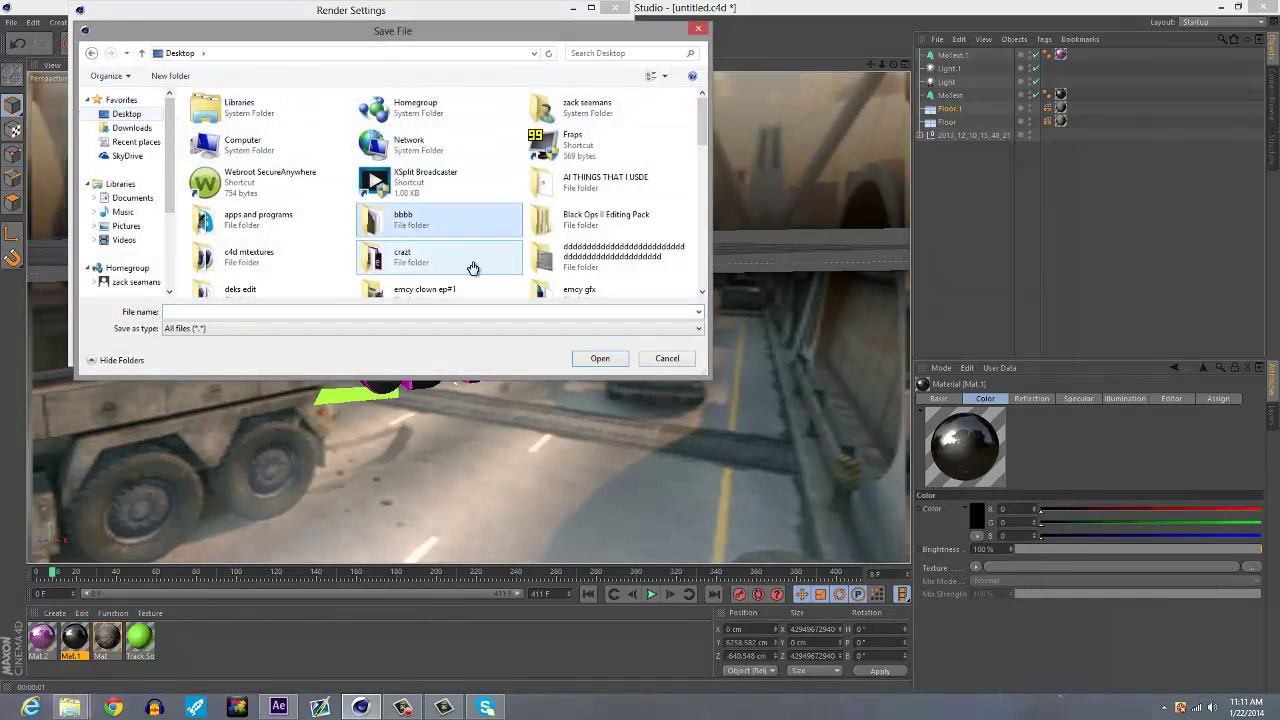
pyautogui.scroll(-5, 626, 275)
pyautogui.click(345, 152)
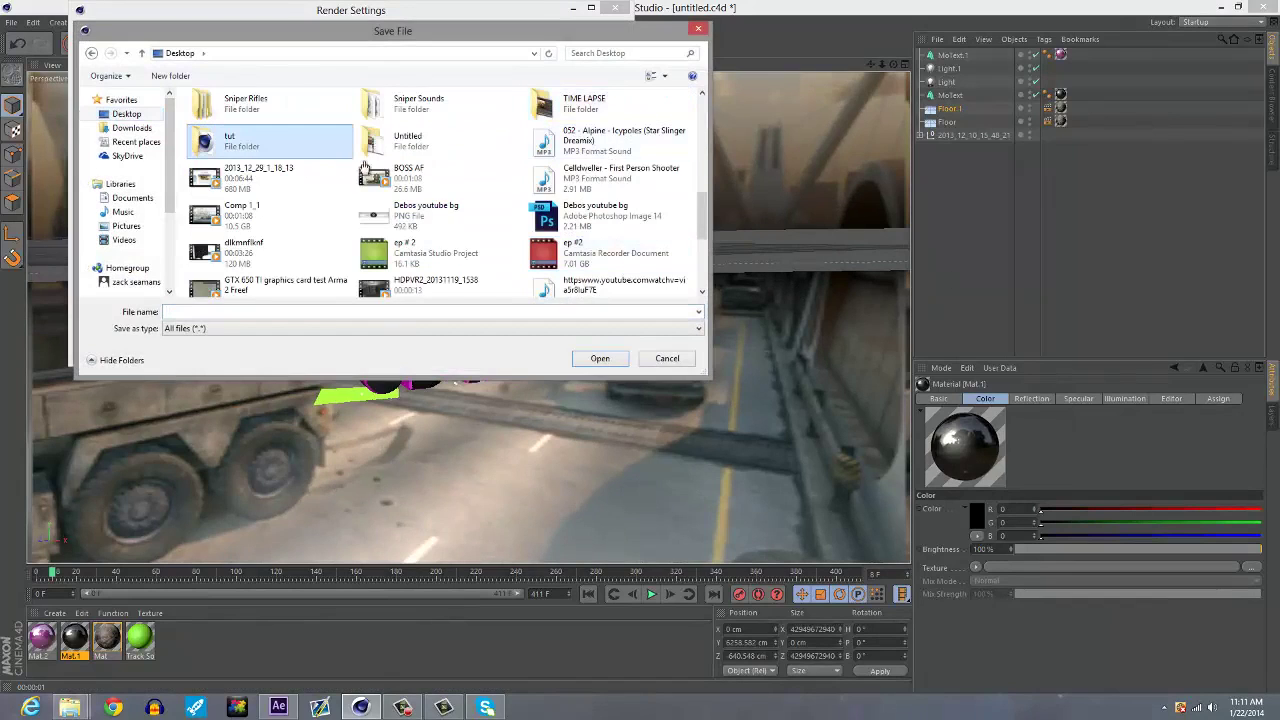
pyautogui.doubleClick(310, 151)
pyautogui.click(278, 314)
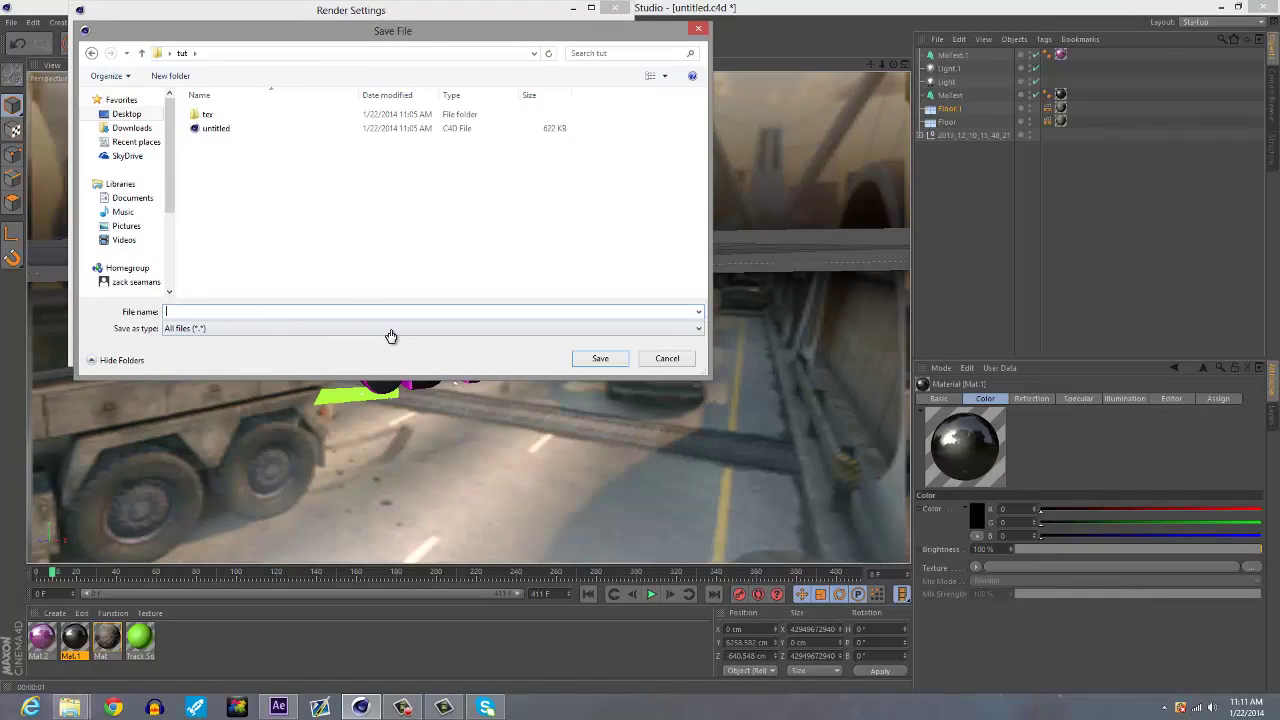
pyautogui.write('TUT 3d text')
pyautogui.press('Return')
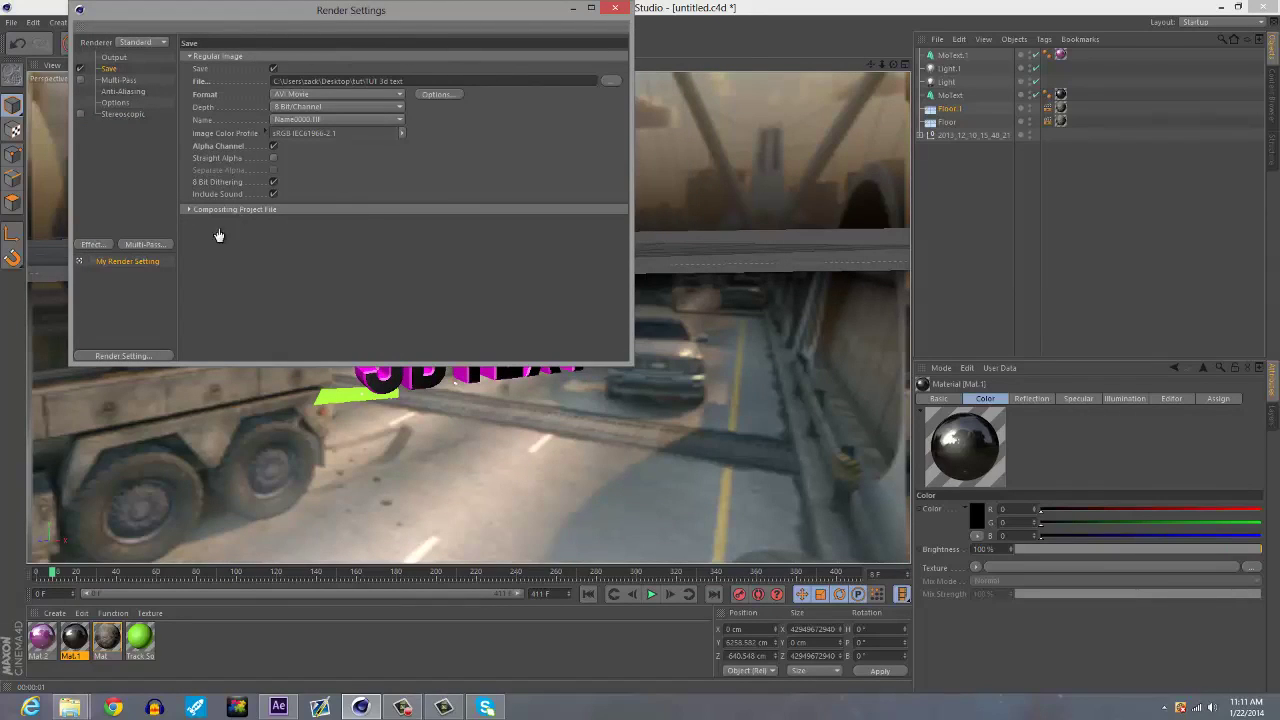
# - Add the Ambient Occlusion effect to the render settings and test it in a viewport render
pyautogui.click(92, 245)
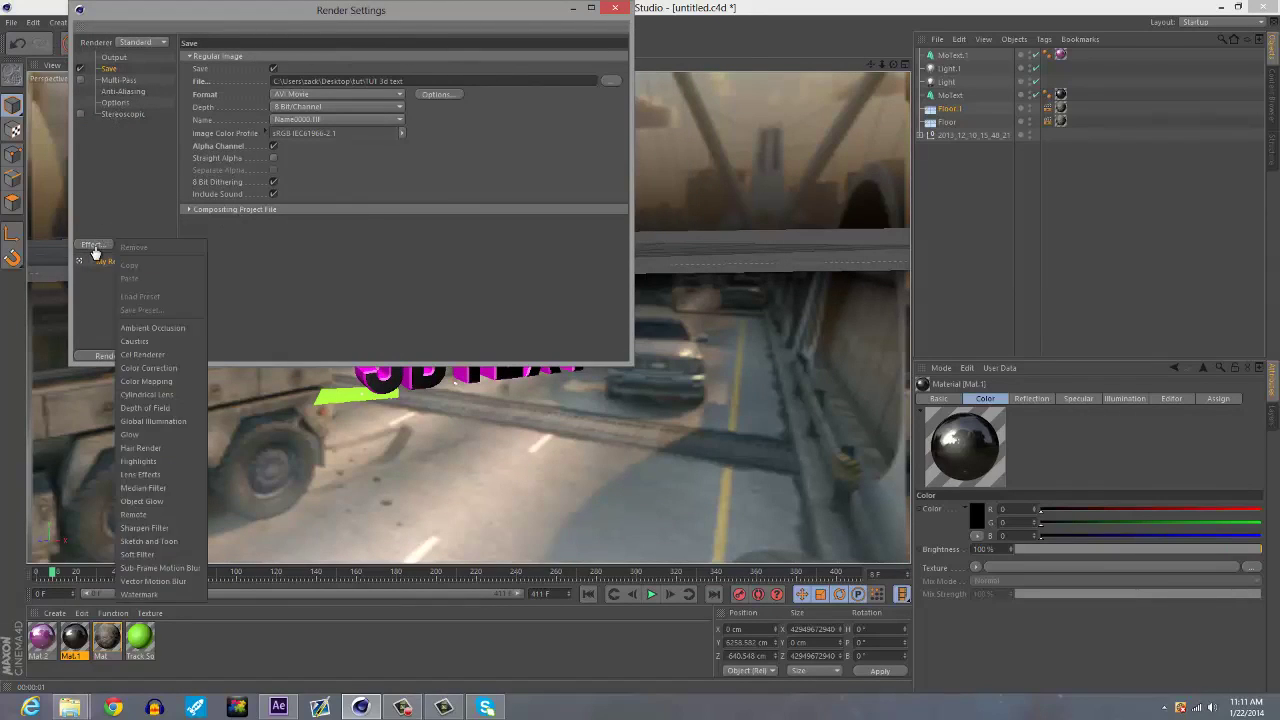
pyautogui.click(150, 328)
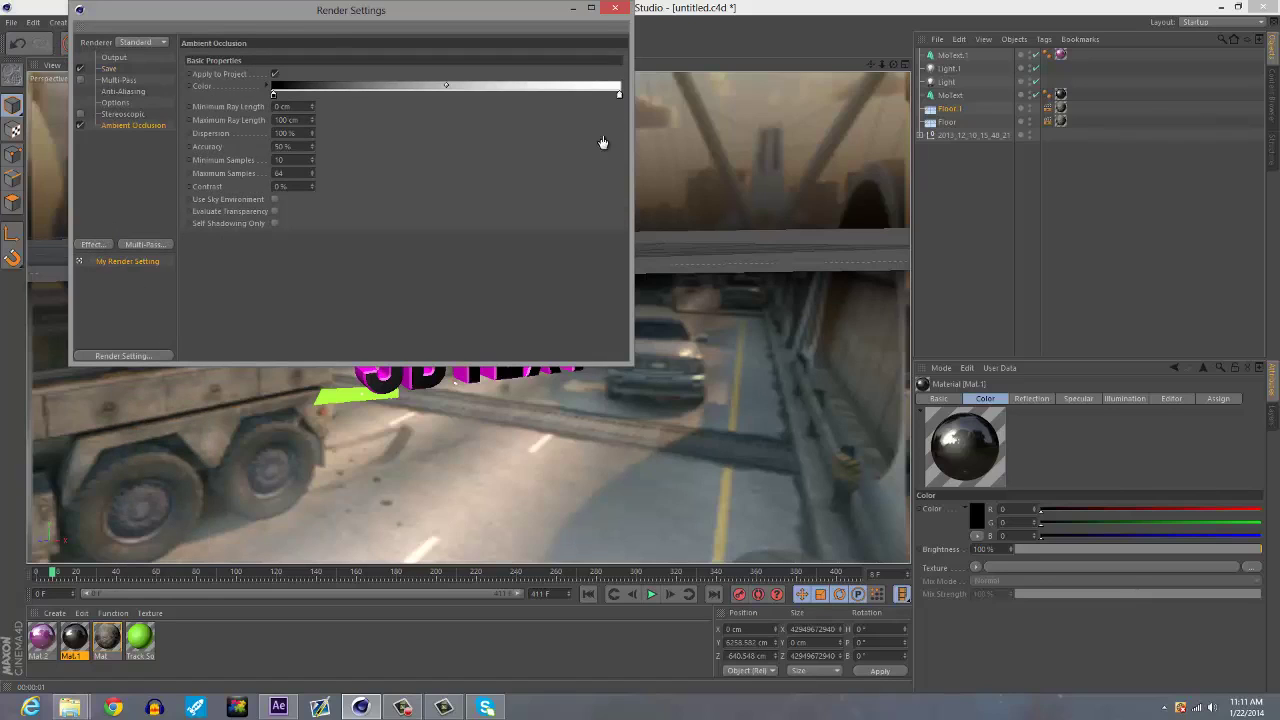
pyautogui.click(572, 10)
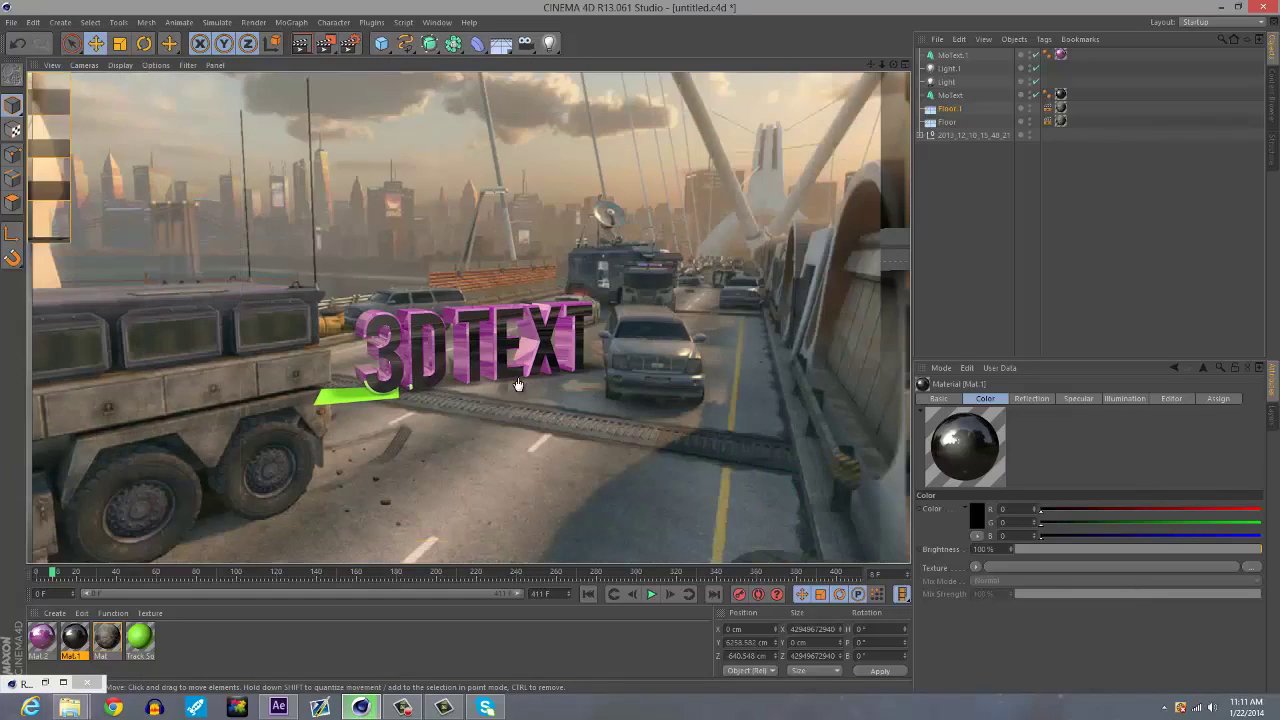
# - Disable the green Track Solid 1 plane under the tracking null so it is left out of the render
pyautogui.click(920, 137)
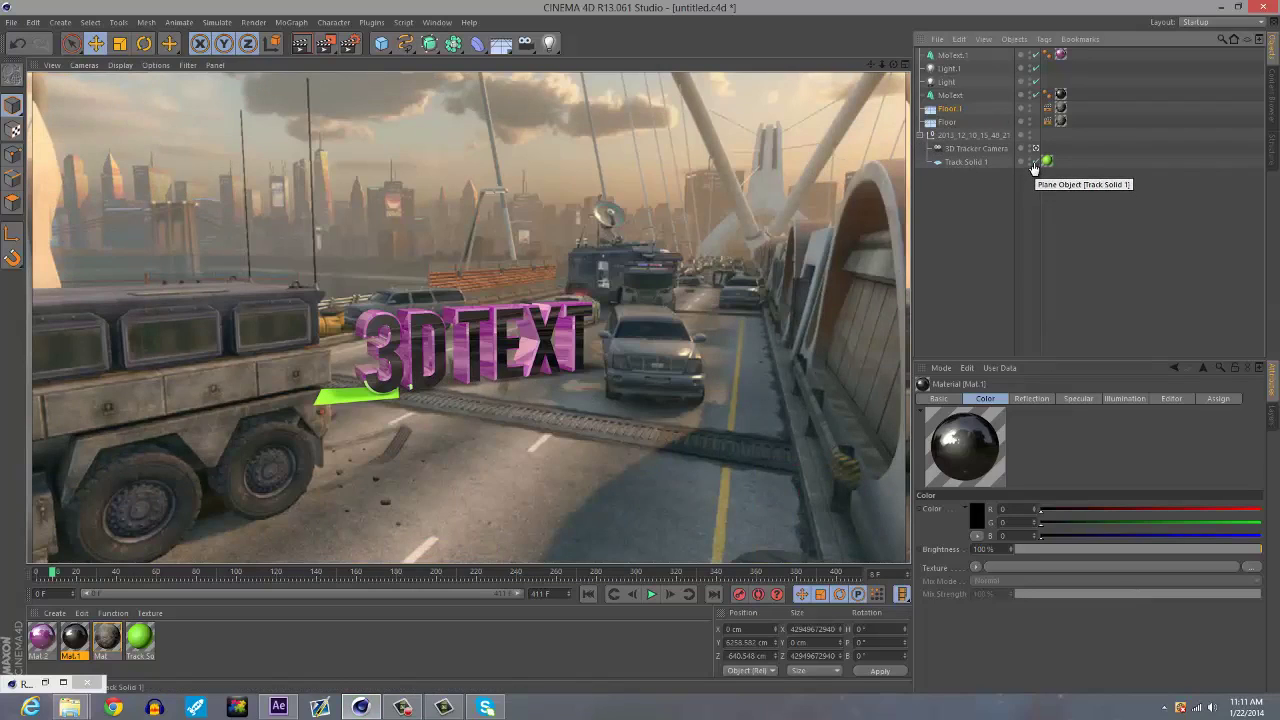
pyautogui.click(920, 137)
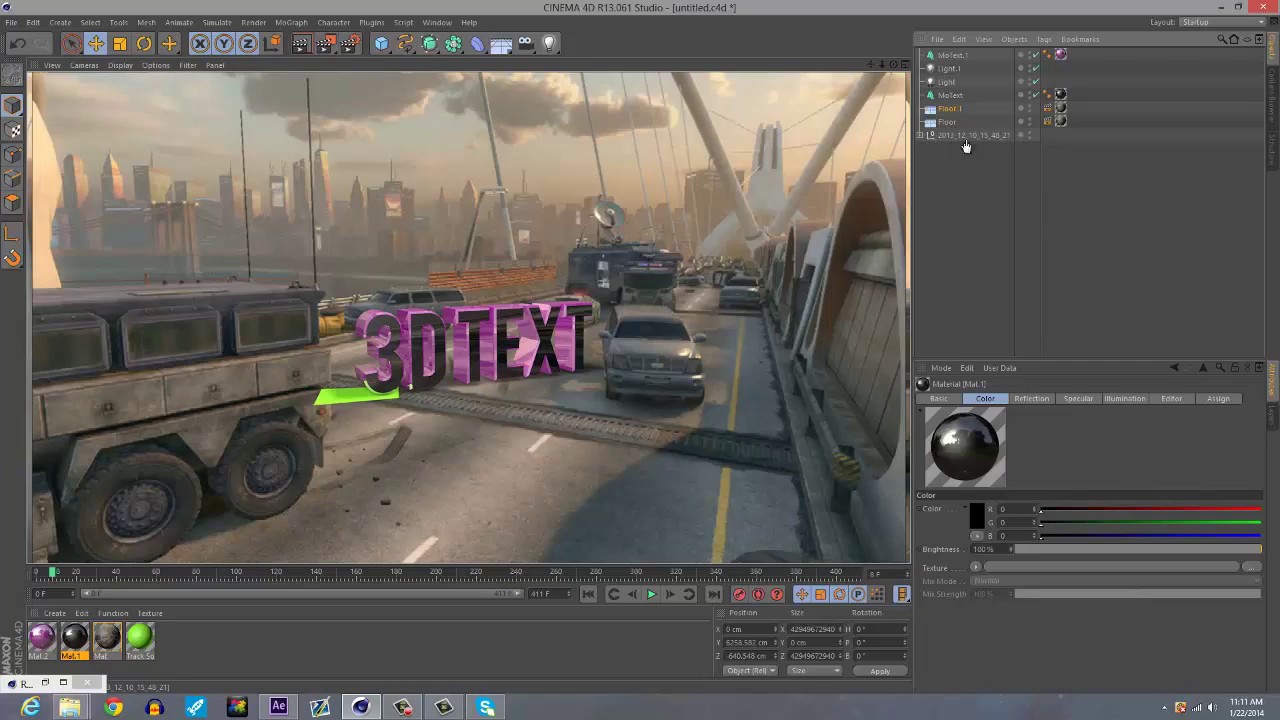
pyautogui.click(920, 137)
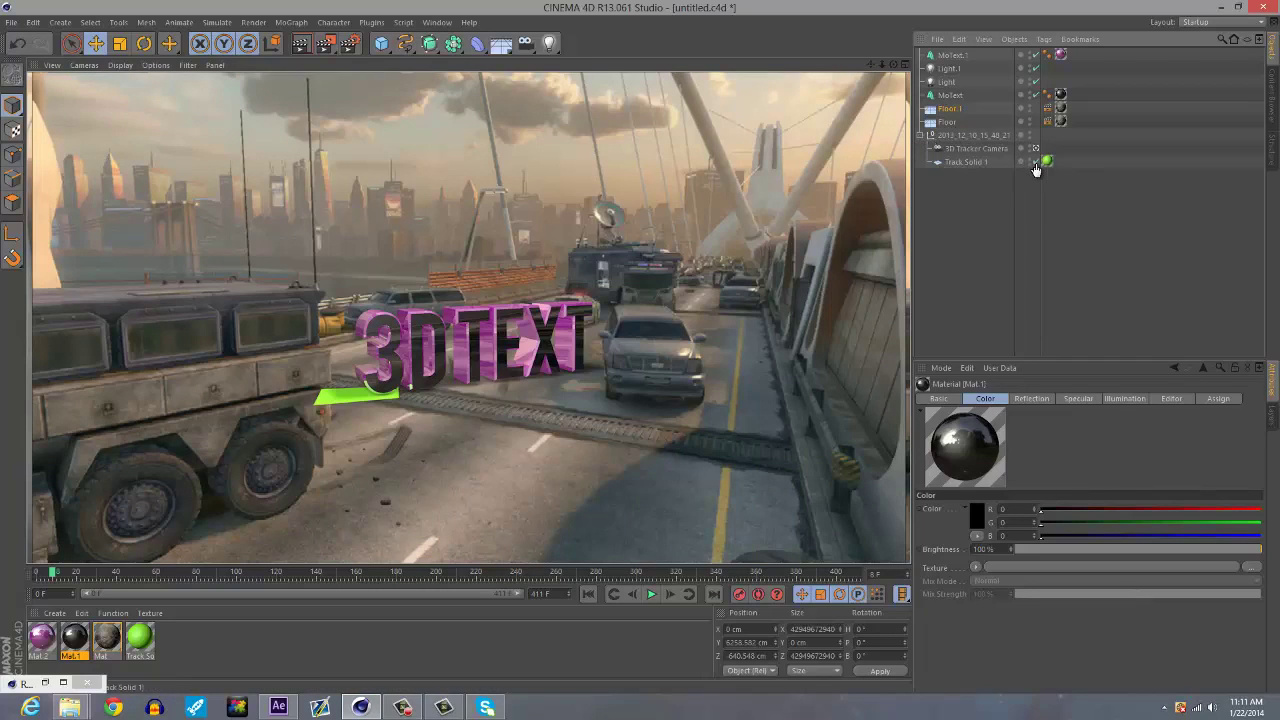
pyautogui.click(1035, 148)
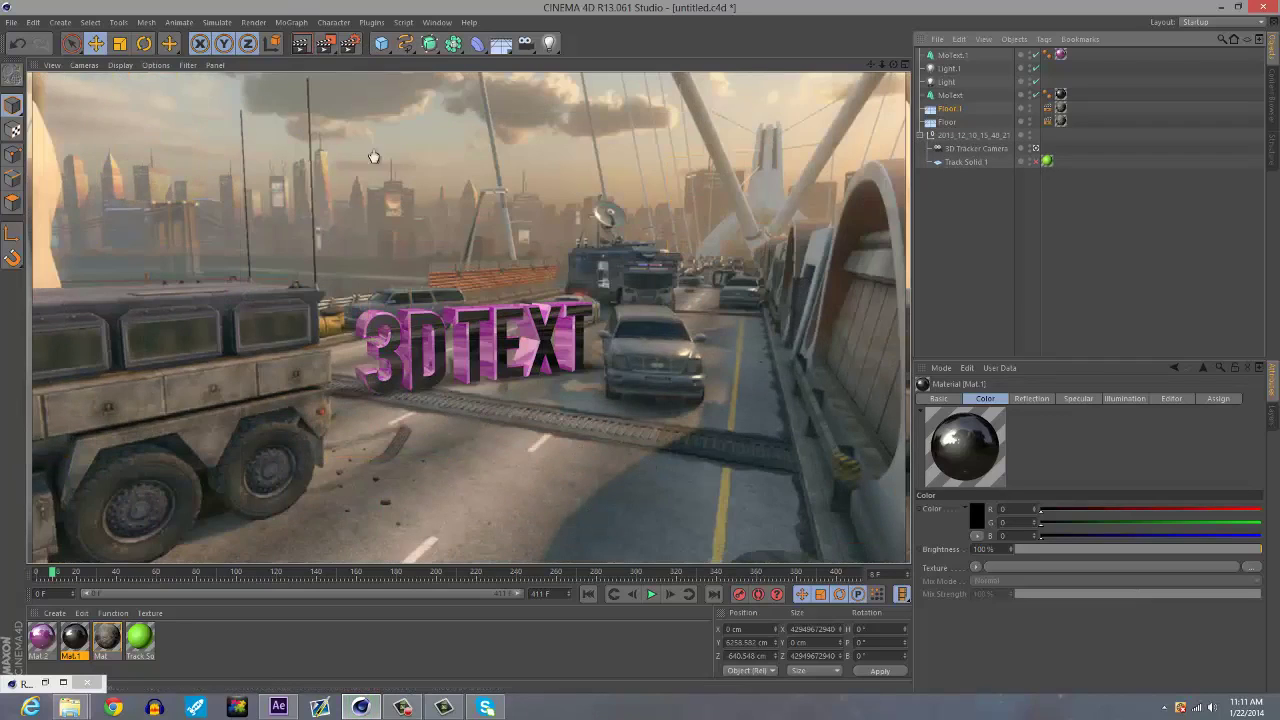
# - Turn off Ambient Occlusion in the render settings, review the output and save options, and close the settings
pyautogui.click(348, 43)
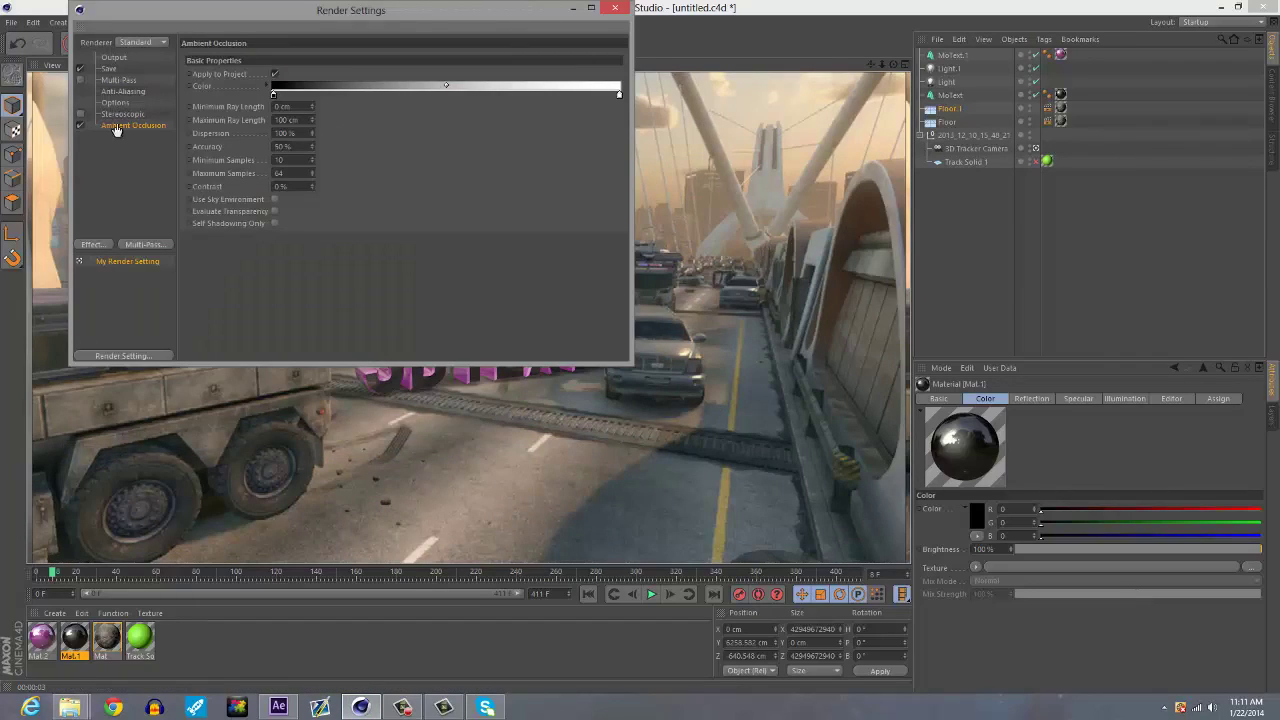
pyautogui.click(80, 125)
pyautogui.click(108, 69)
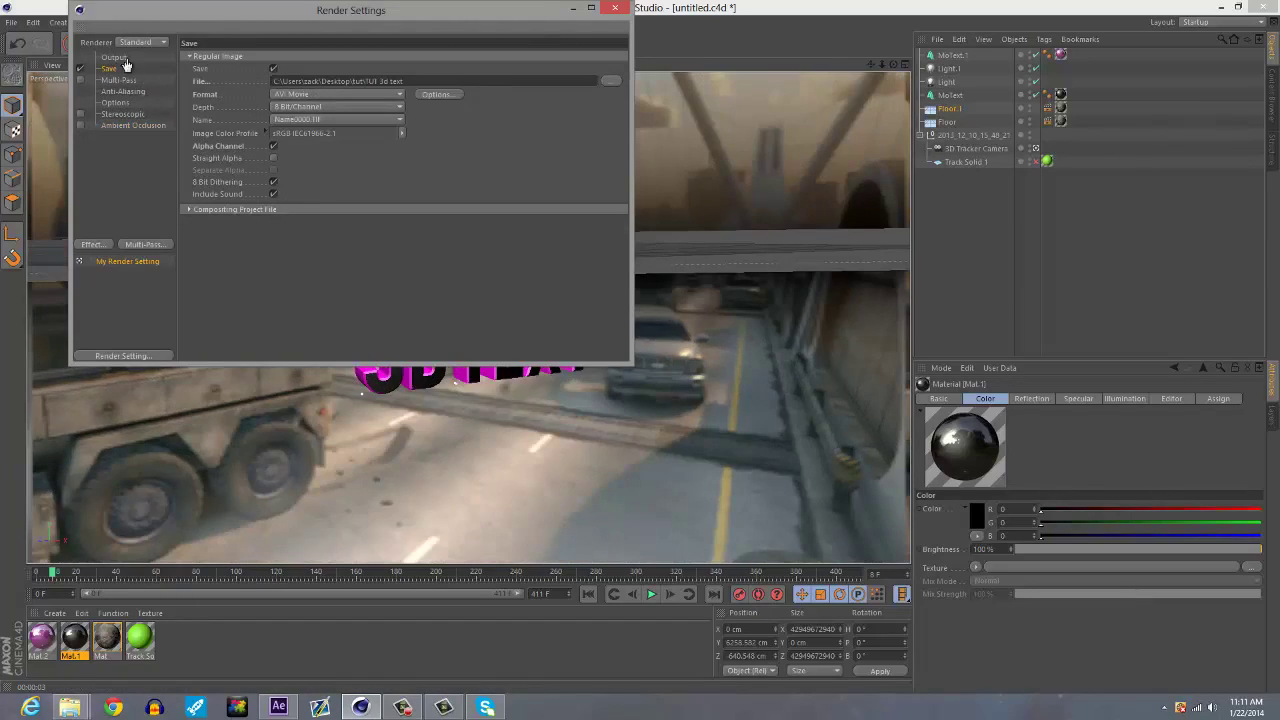
pyautogui.click(114, 58)
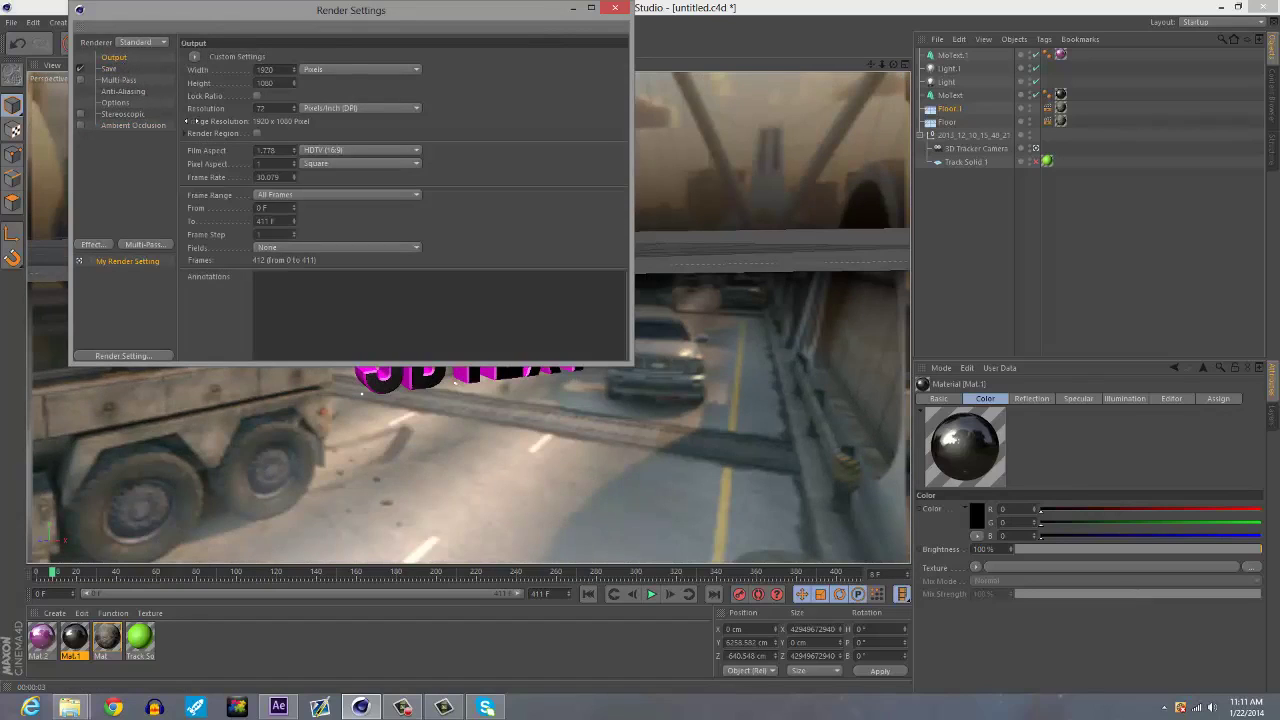
pyautogui.click(110, 70)
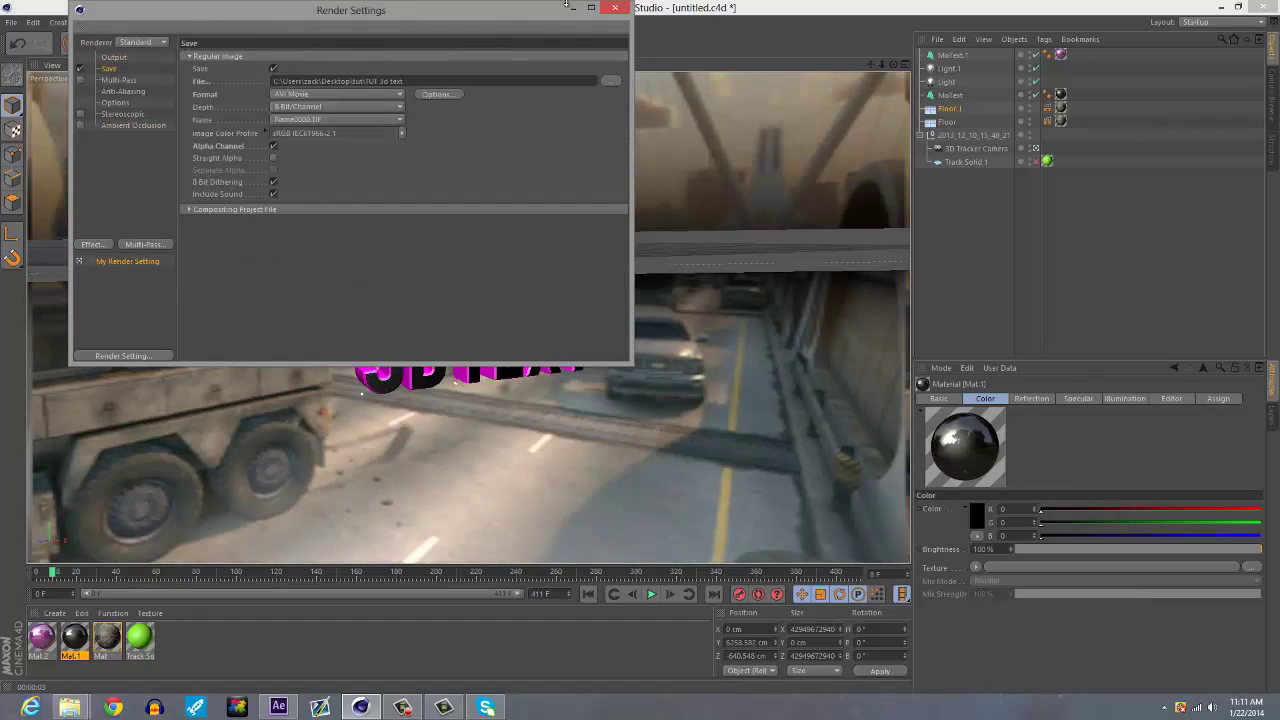
pyautogui.click(619, 9)
# - Render the full frame range of the 3D text scene to the Picture Viewer
pyautogui.click(325, 48)
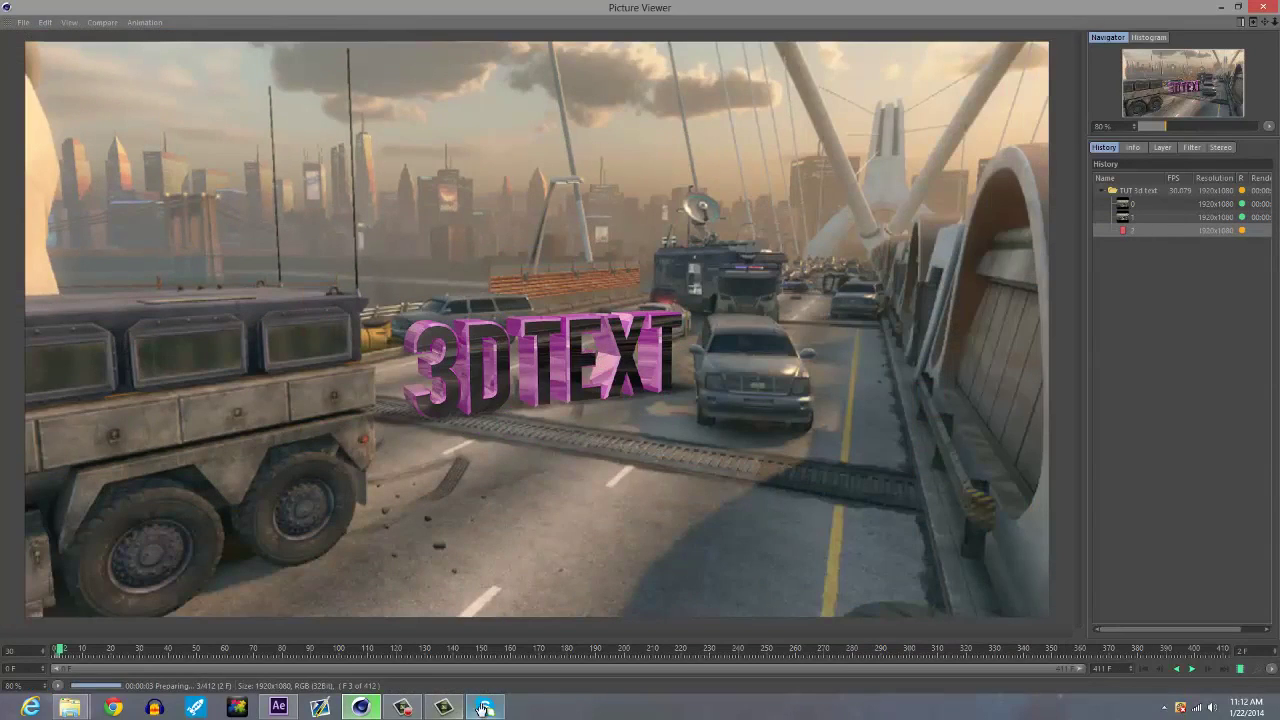
pyautogui.click(403, 708)
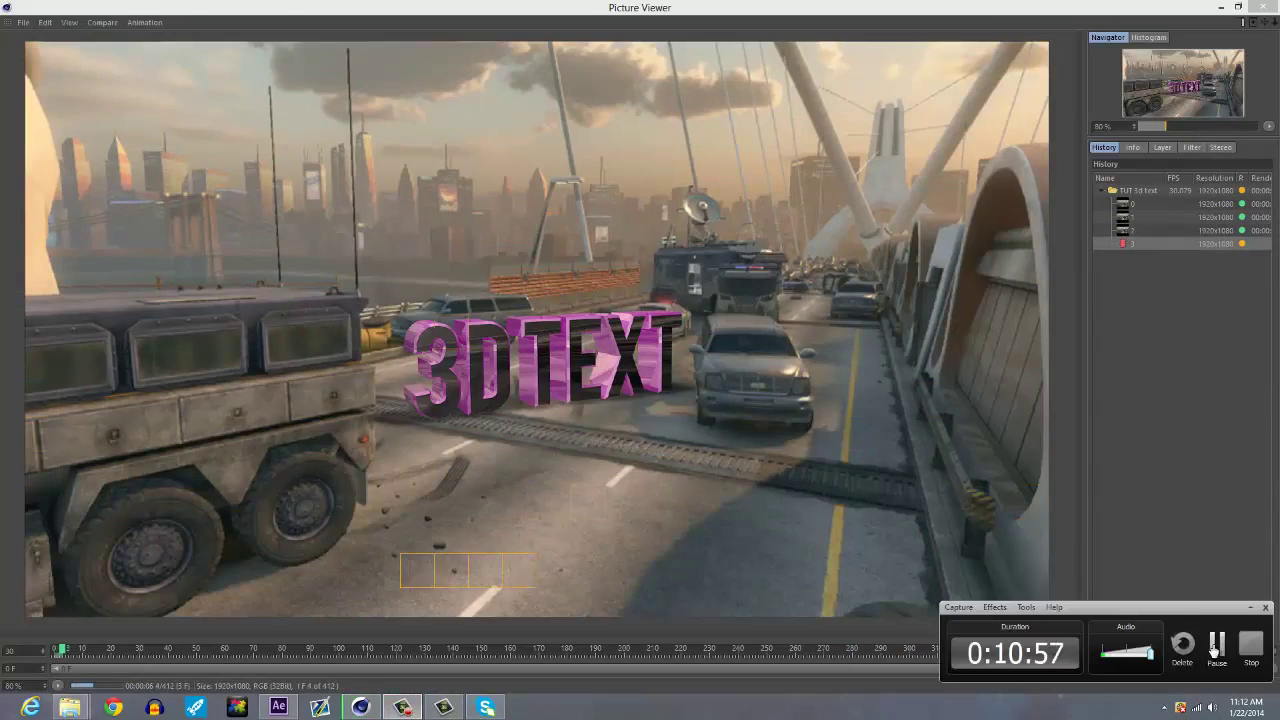
pyautogui.click(1215, 648)
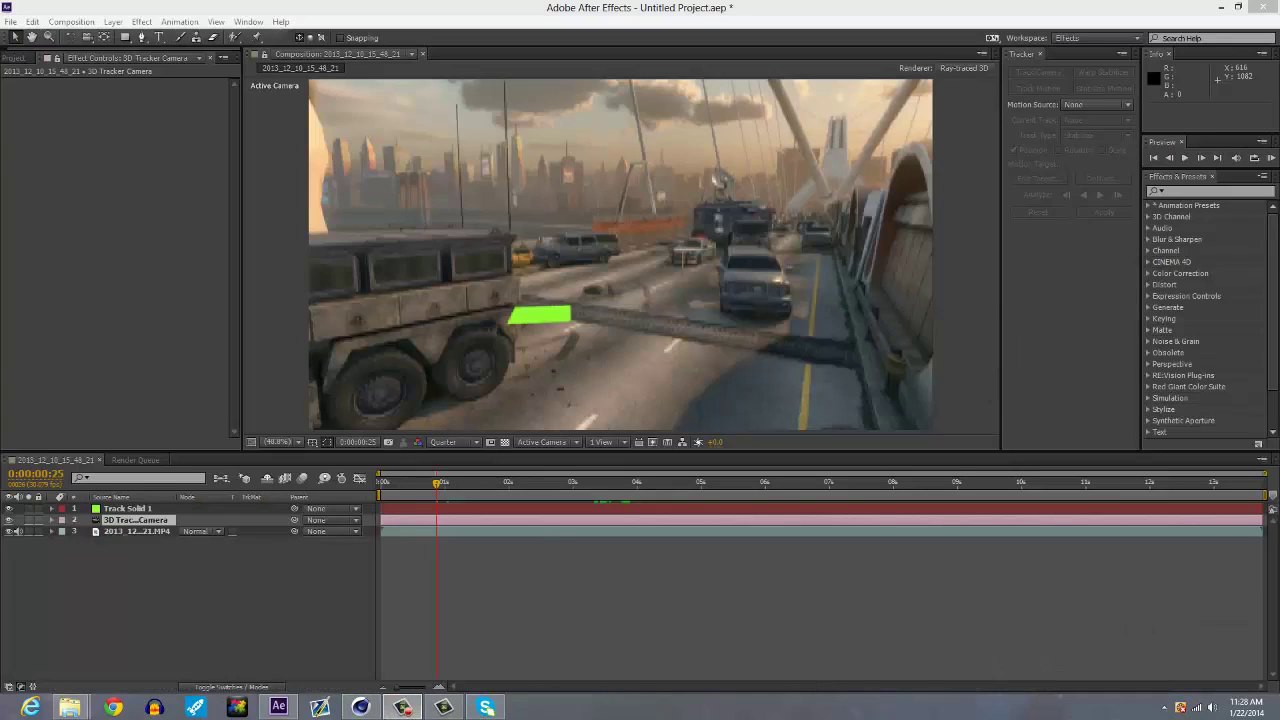
# - Switch back to Cinema 4D's Picture Viewer and inspect the final frames of the finished render
pyautogui.click(360, 708)
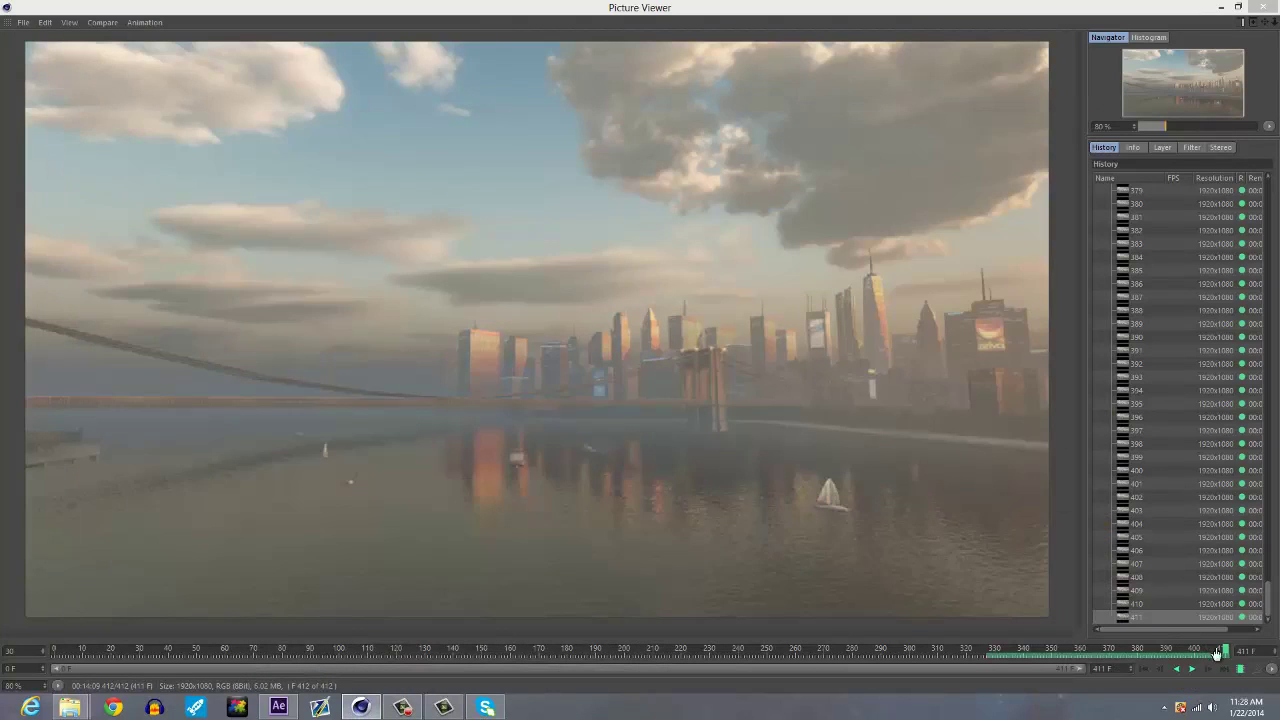
pyautogui.moveTo(1215, 652)
pyautogui.mouseDown()
pyautogui.moveTo(334, 631)
pyautogui.moveTo(1224, 650)
pyautogui.mouseUp()
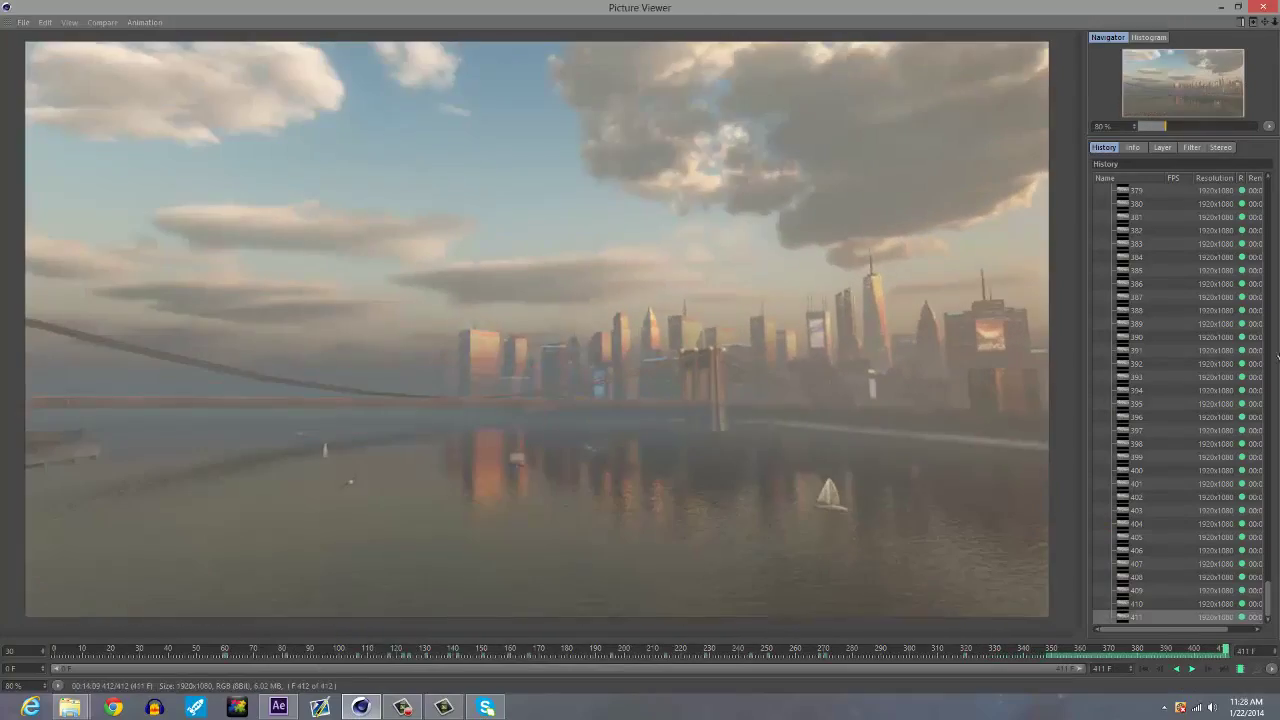
pyautogui.click(1226, 8)
# - In After Effects, replace the composition's three layers with the rendered TUT 3d text.avi clip from the tut folder
pyautogui.moveTo(157, 614); pyautogui.dragTo(83, 515)
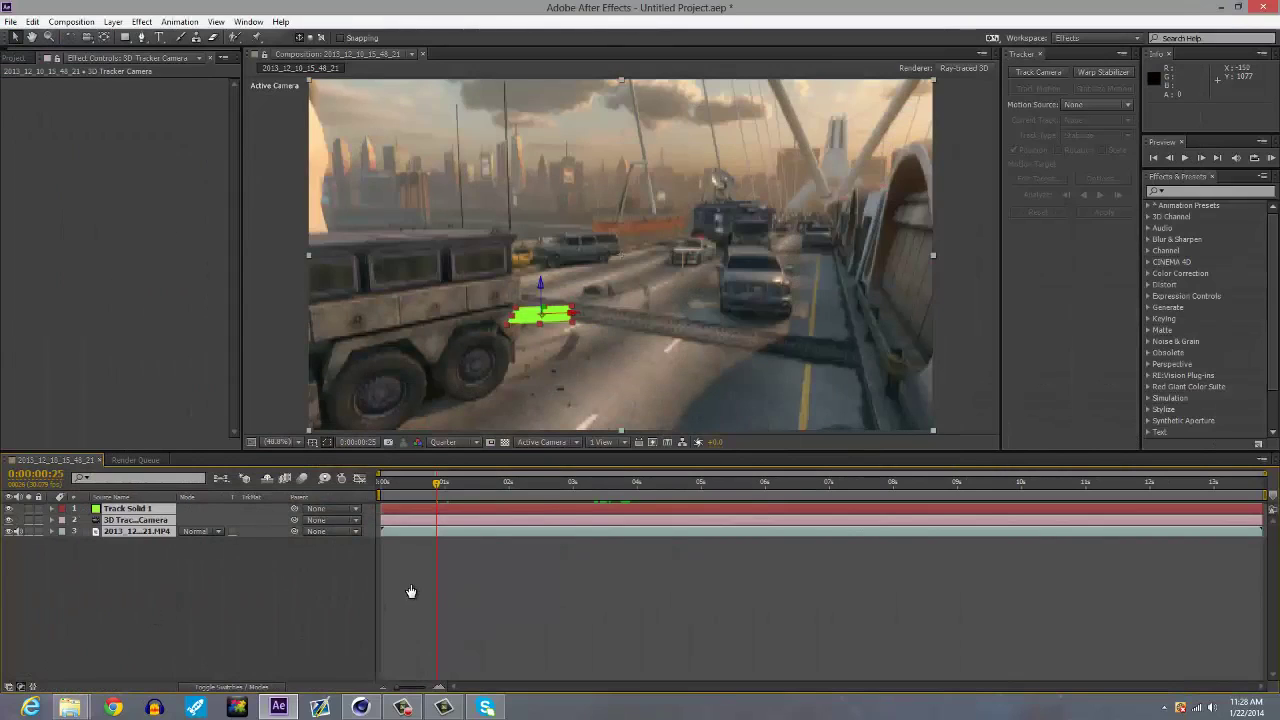
pyautogui.press('Delete')
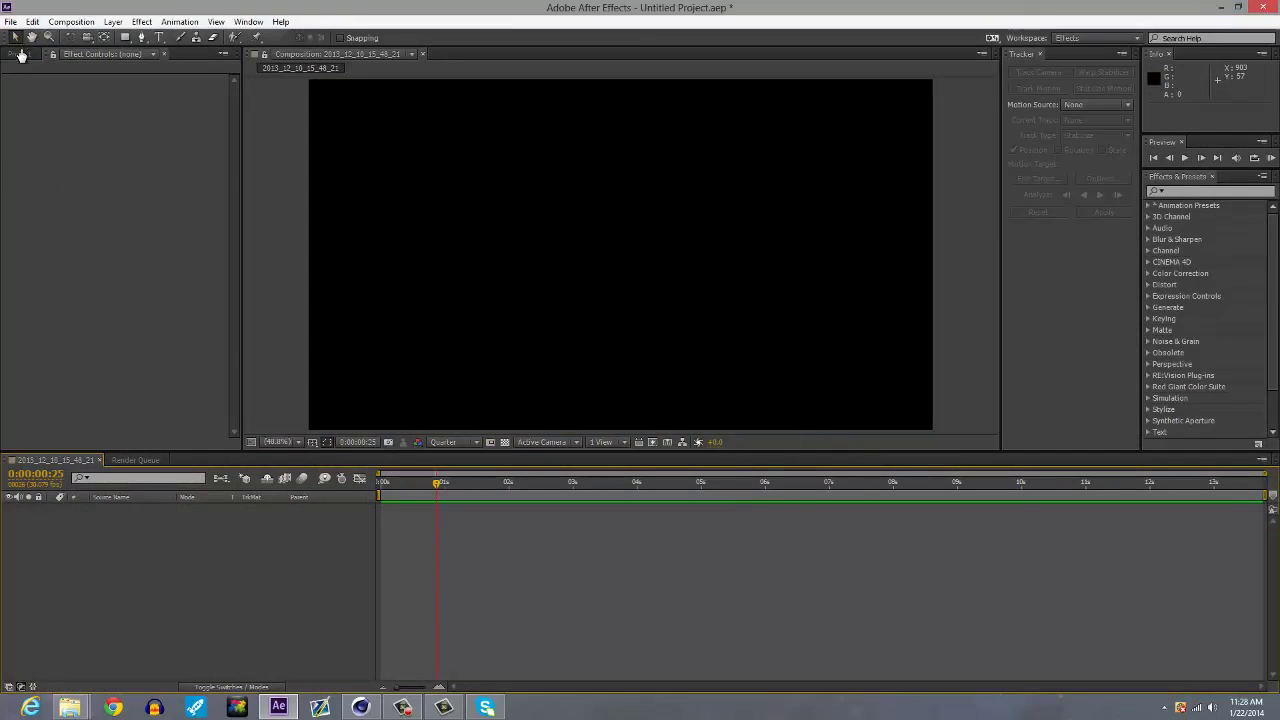
pyautogui.click(21, 54)
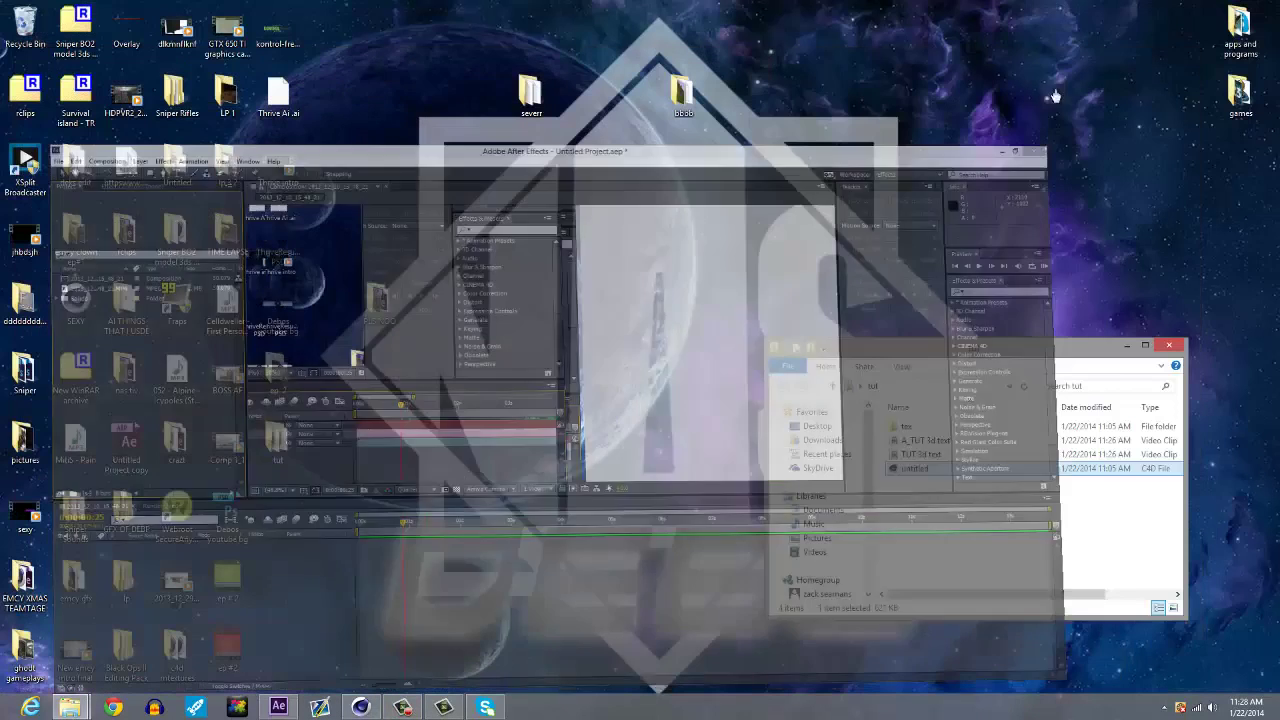
pyautogui.click(1220, 7)
pyautogui.moveTo(921, 455); pyautogui.dragTo(427, 488)
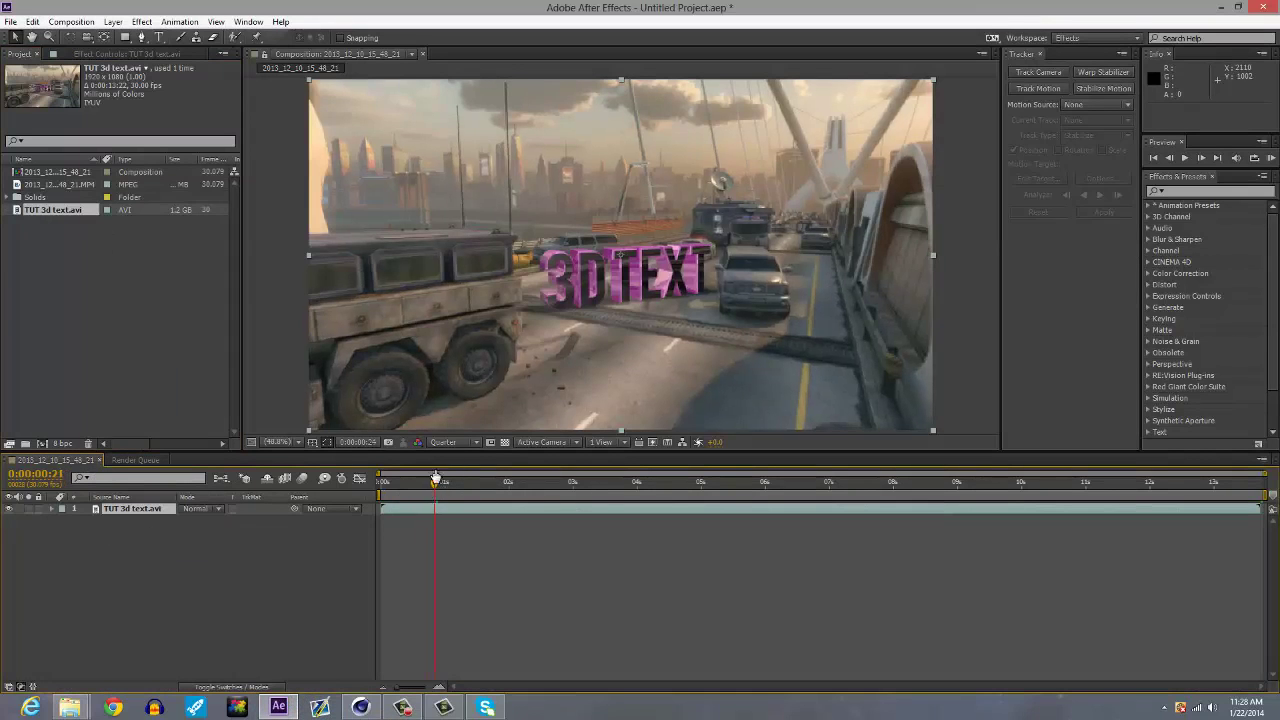
# - Set the composition's preview resolution to Full and run a RAM preview from the first frame
pyautogui.click(481, 447)
pyautogui.click(461, 447)
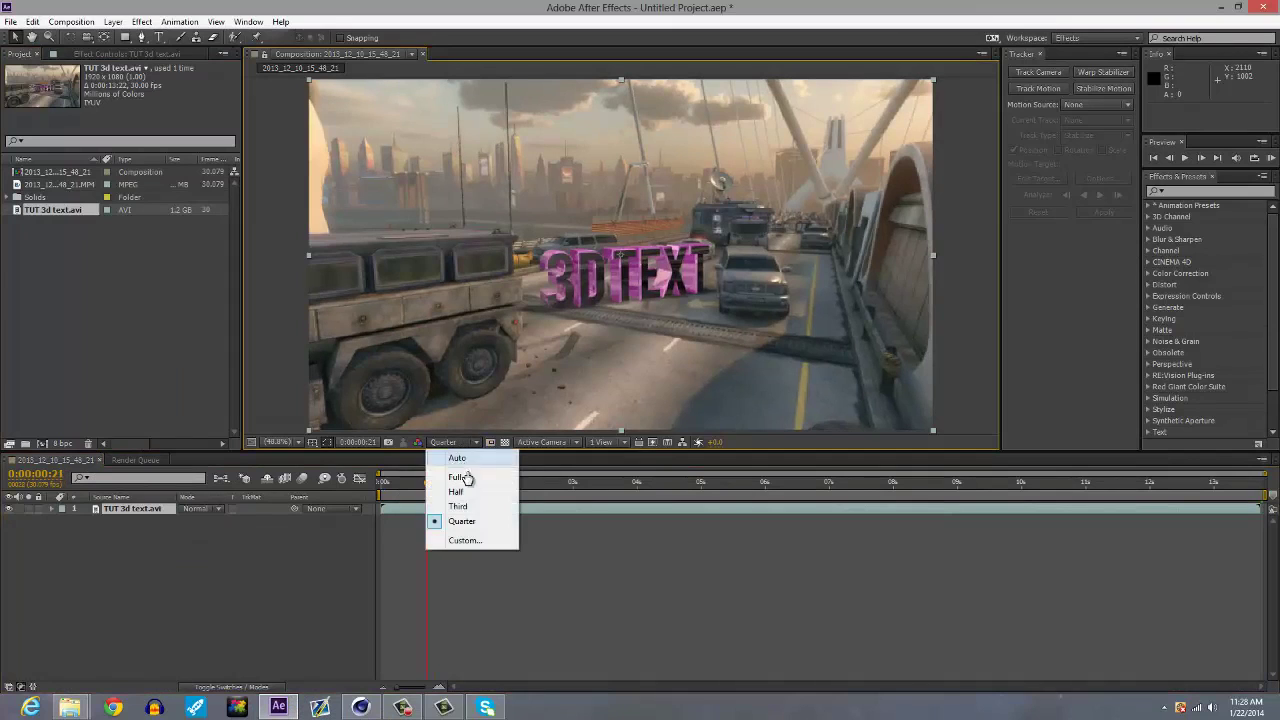
pyautogui.click(468, 468)
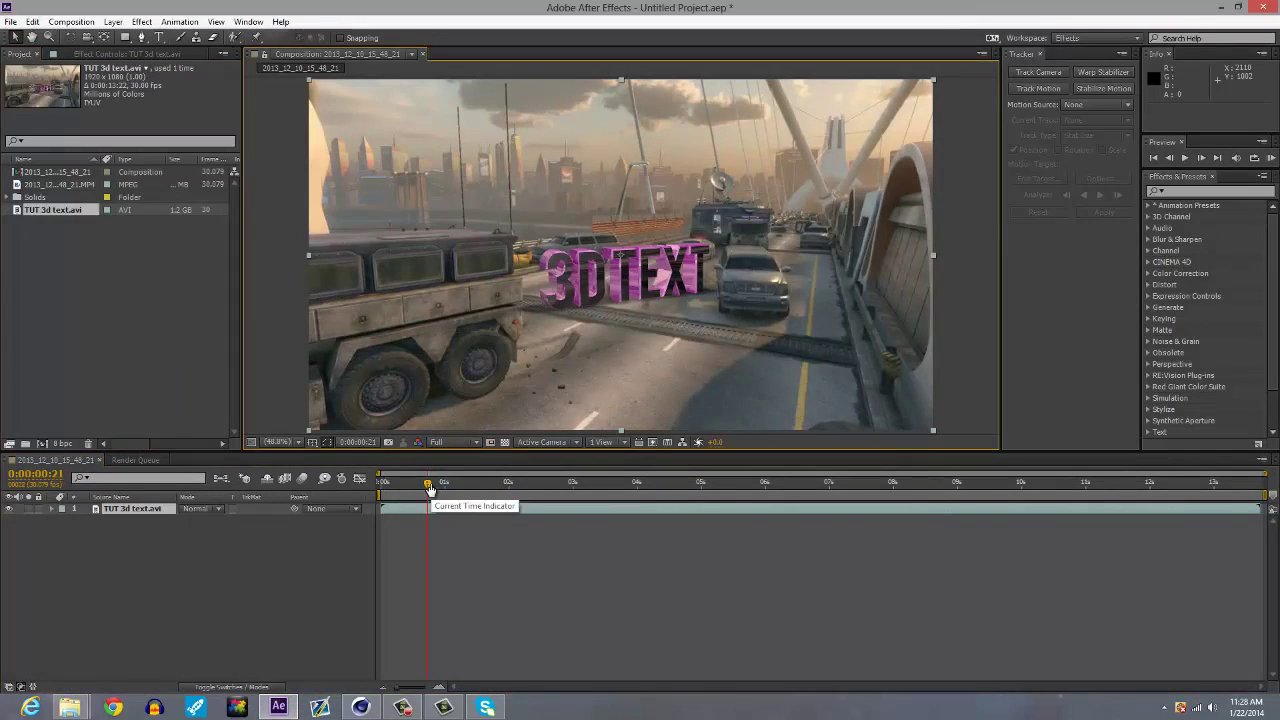
pyautogui.press('KP_0')
pyautogui.click(336, 488)
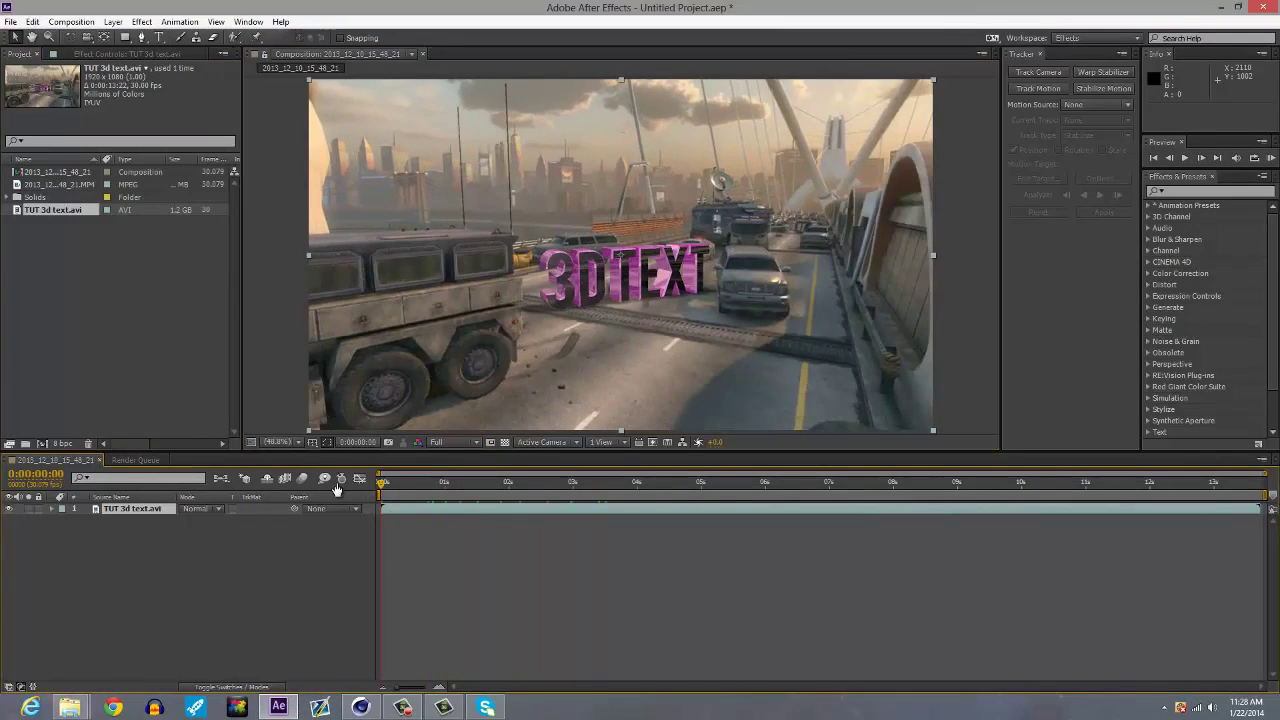
pyautogui.press('KP_0')
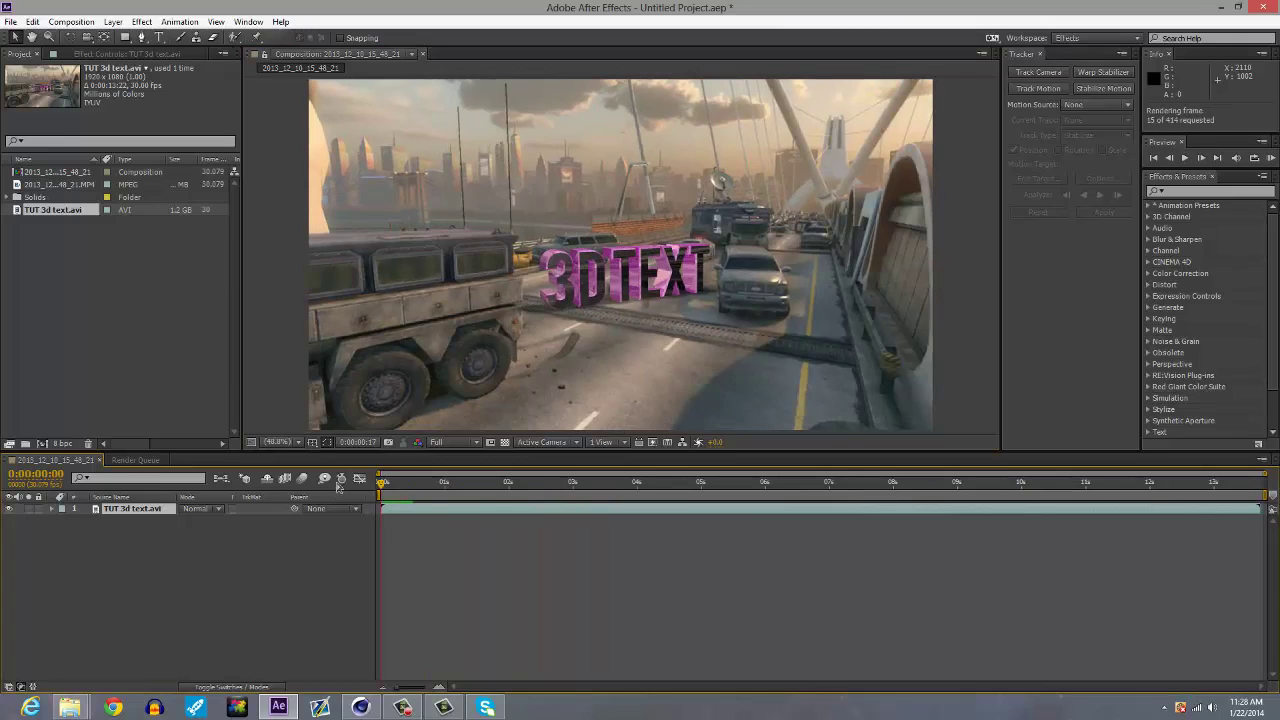